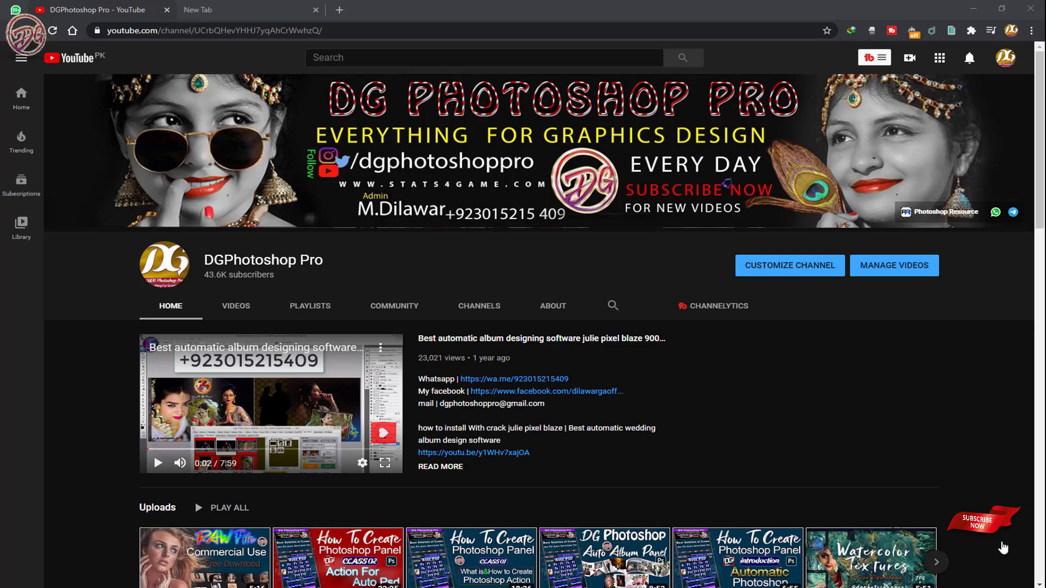
- Show the Actions panel, expand 'frame 2 photos' and select its Open step
scroll(1043, 541, down, 3)
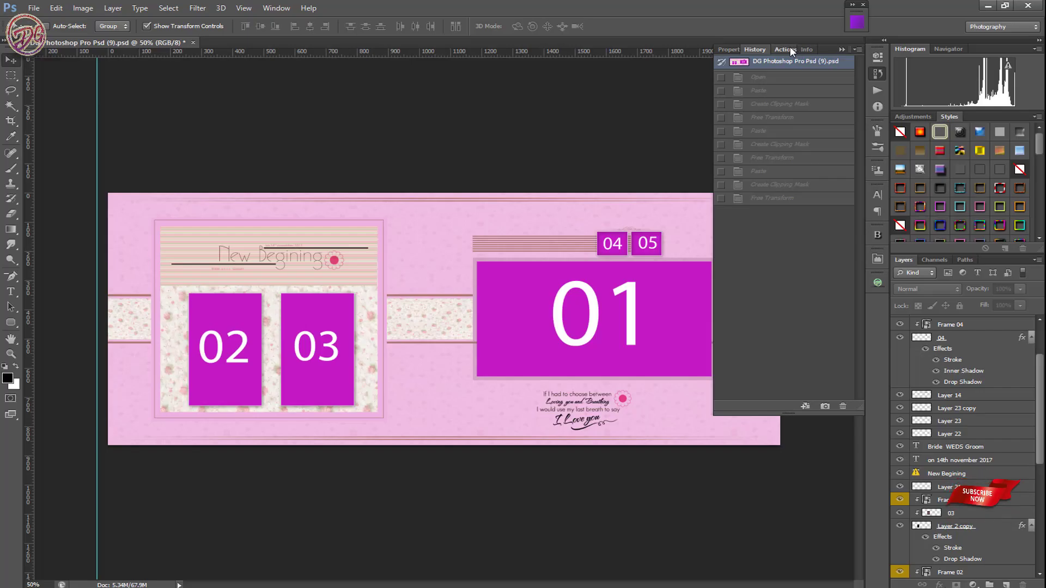
click(784, 49)
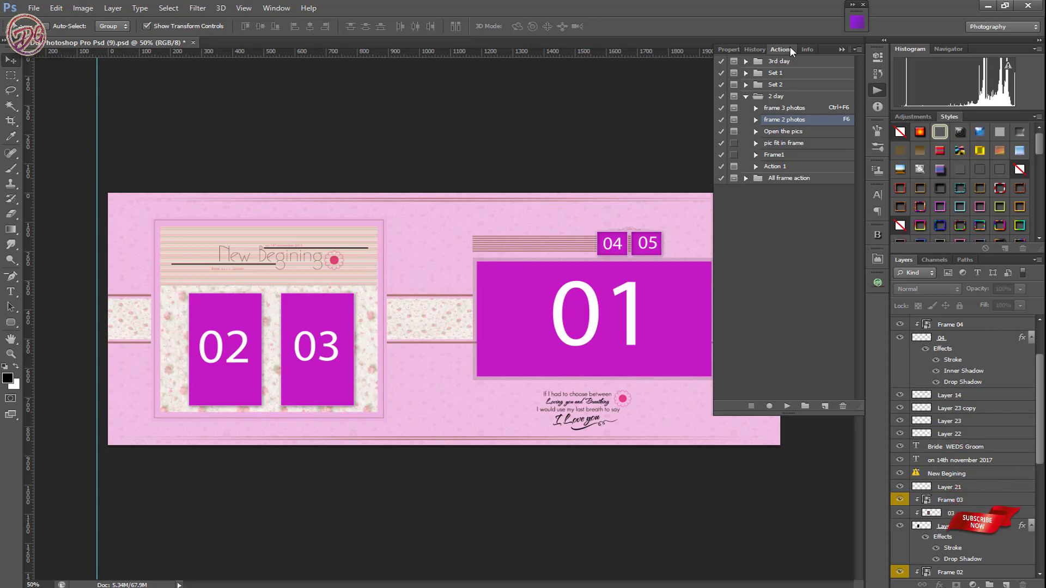
click(756, 119)
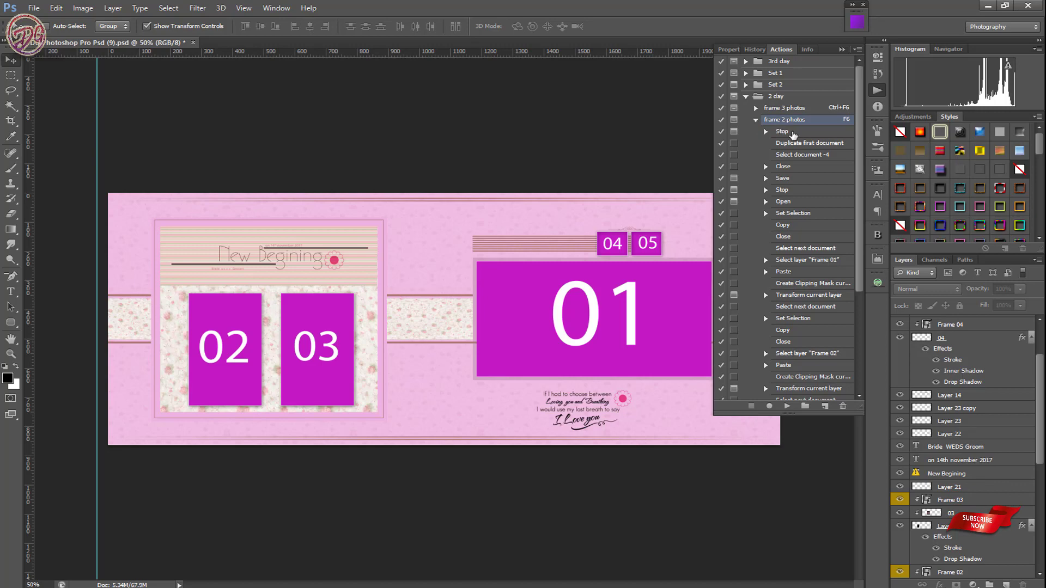
scroll(796, 157, down, 2)
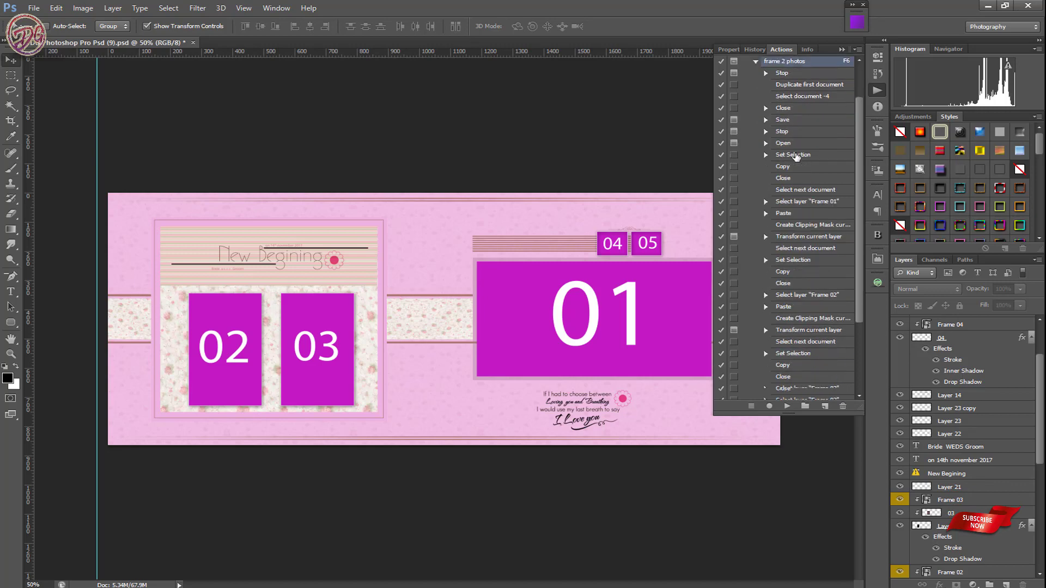
scroll(797, 156, up, 2)
click(791, 202)
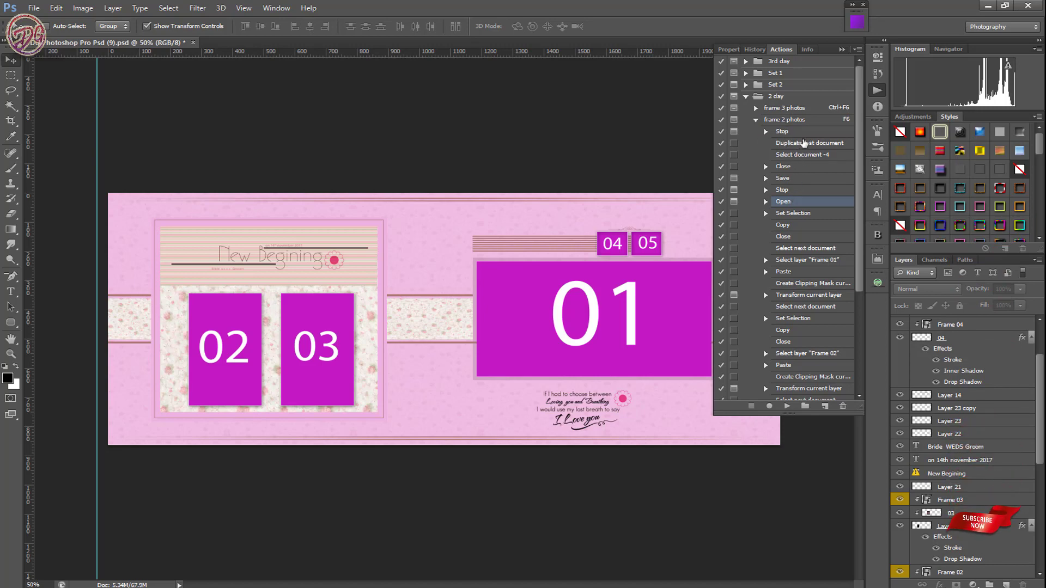
- Play 'frame 2 photos' from the Open step and open three bride photos
click(787, 407)
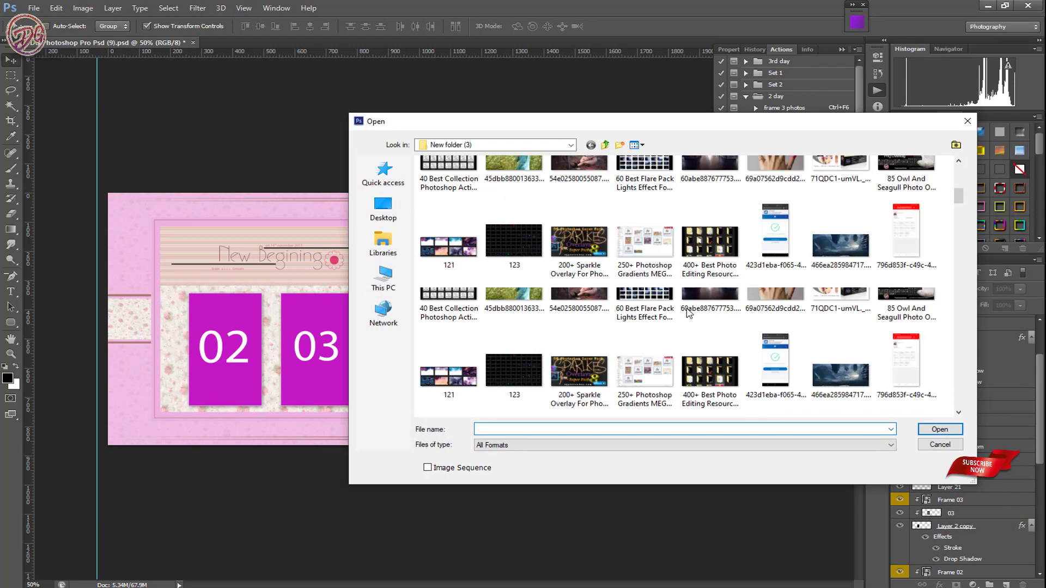
scroll(677, 309, up, 2)
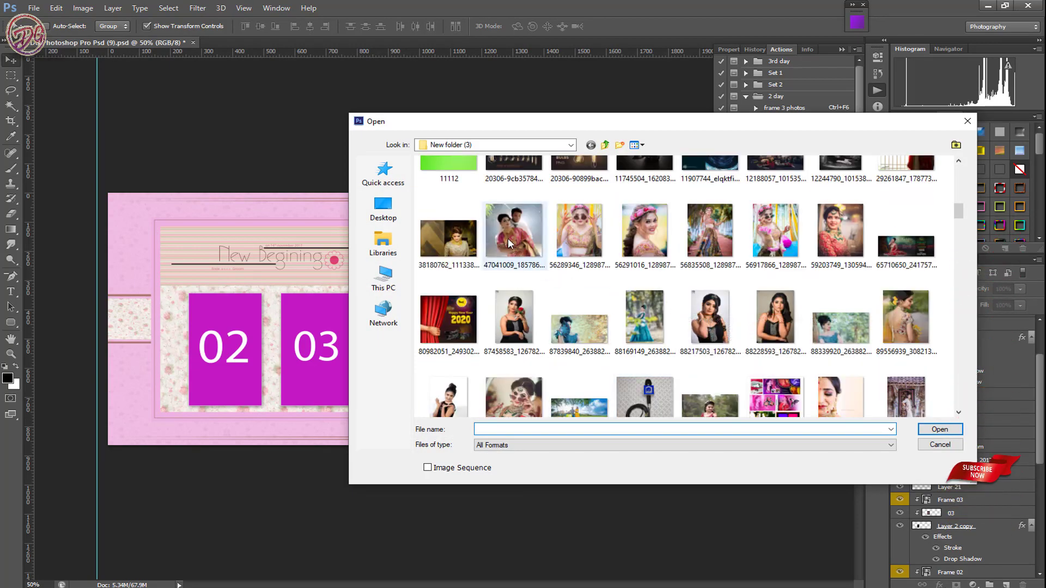
click(598, 236)
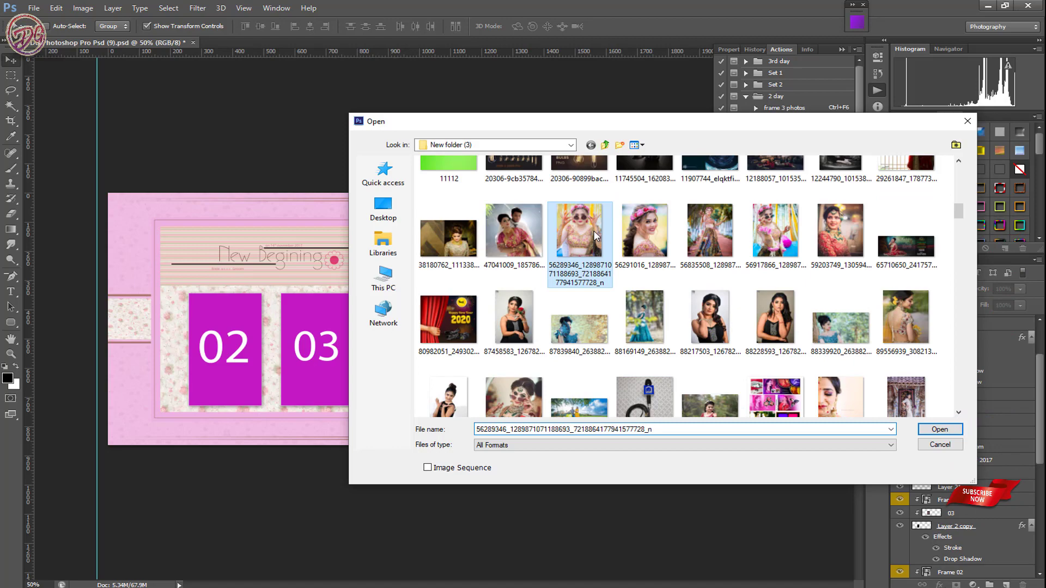
shift+click(701, 237)
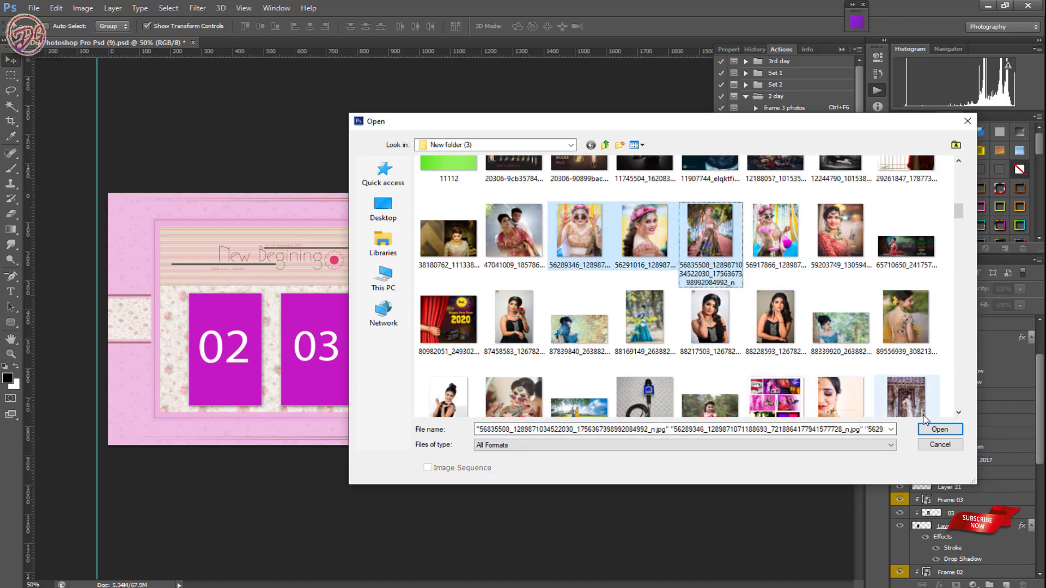
click(937, 428)
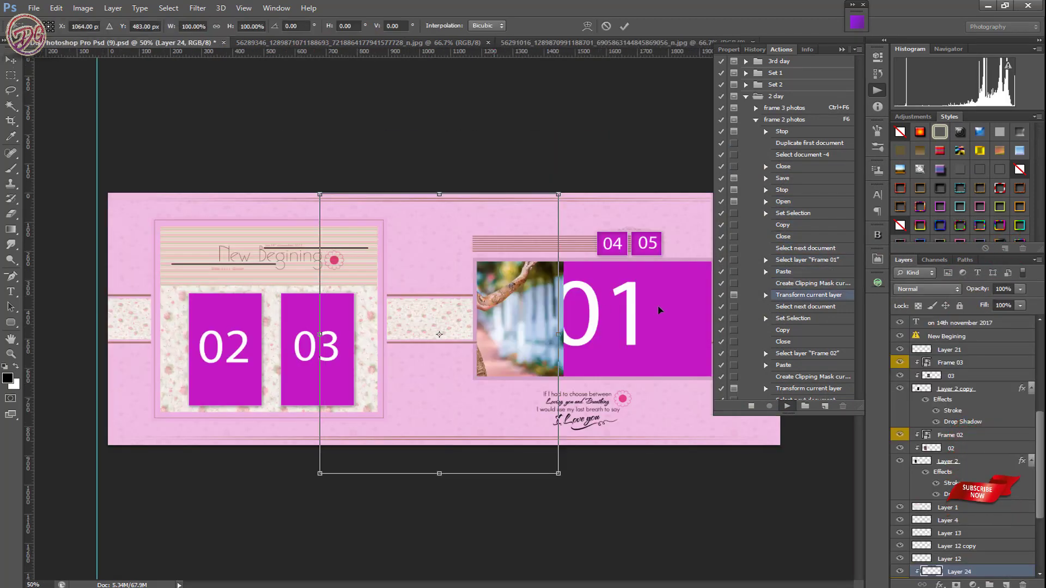
- Position the three bride photos inside frames 01, 02 and 03, confirming each placement
drag(711, 312, 663, 331)
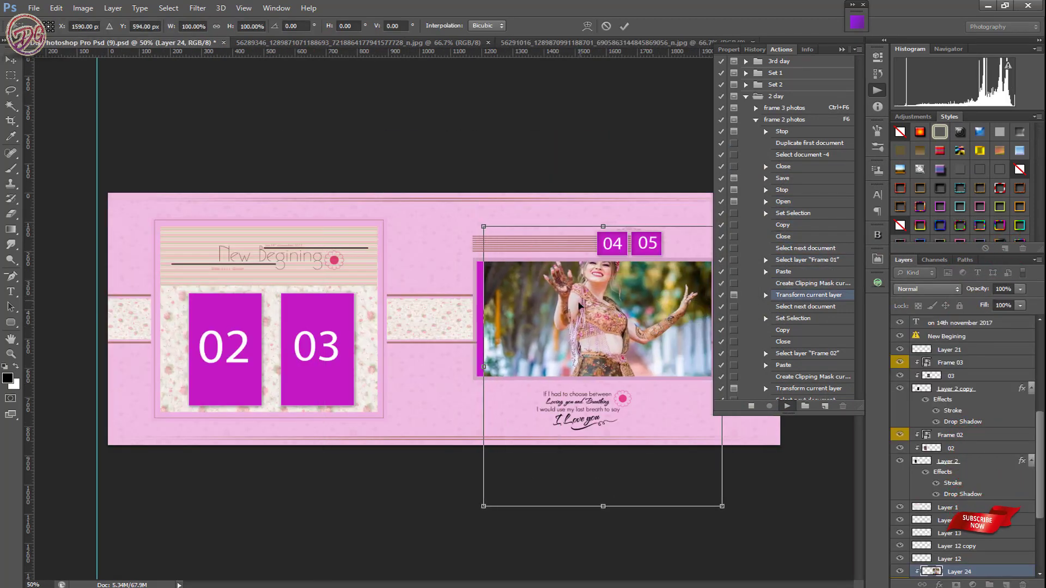
drag(580, 306, 567, 312)
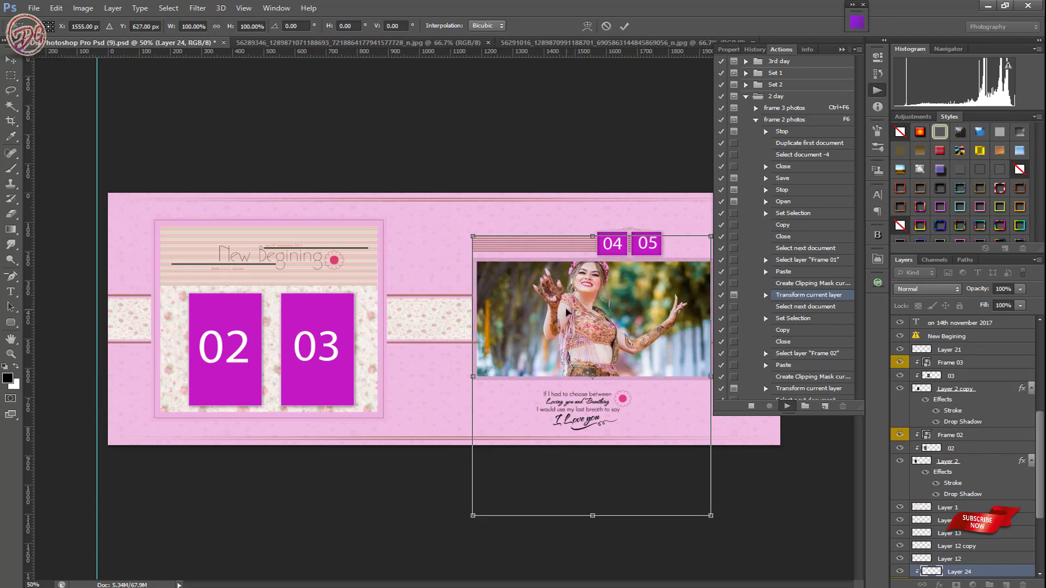
key(Return)
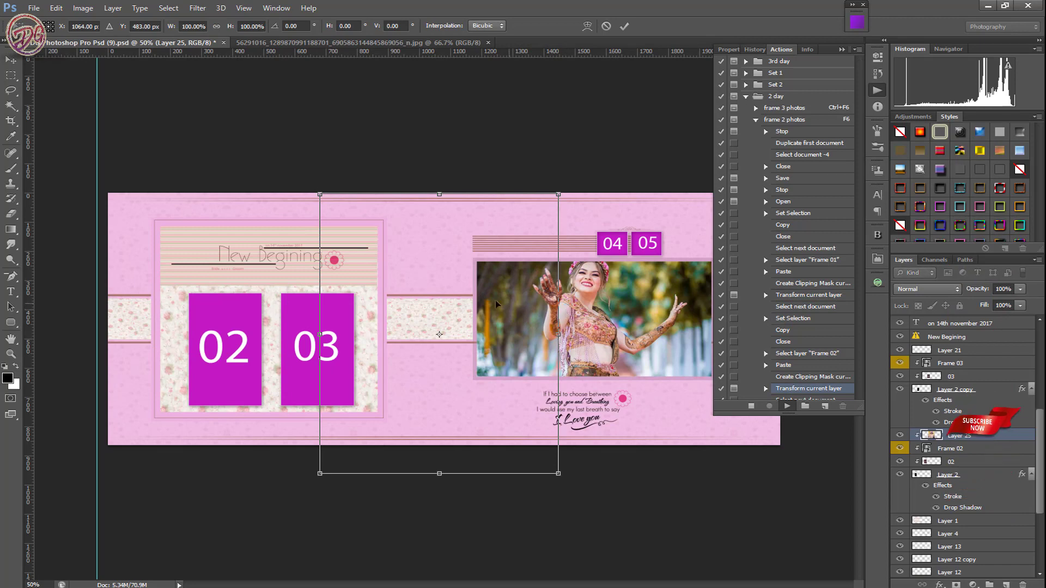
mouse_move(358, 308)
mouse_down()
mouse_move(319, 343)
mouse_move(262, 343)
mouse_up()
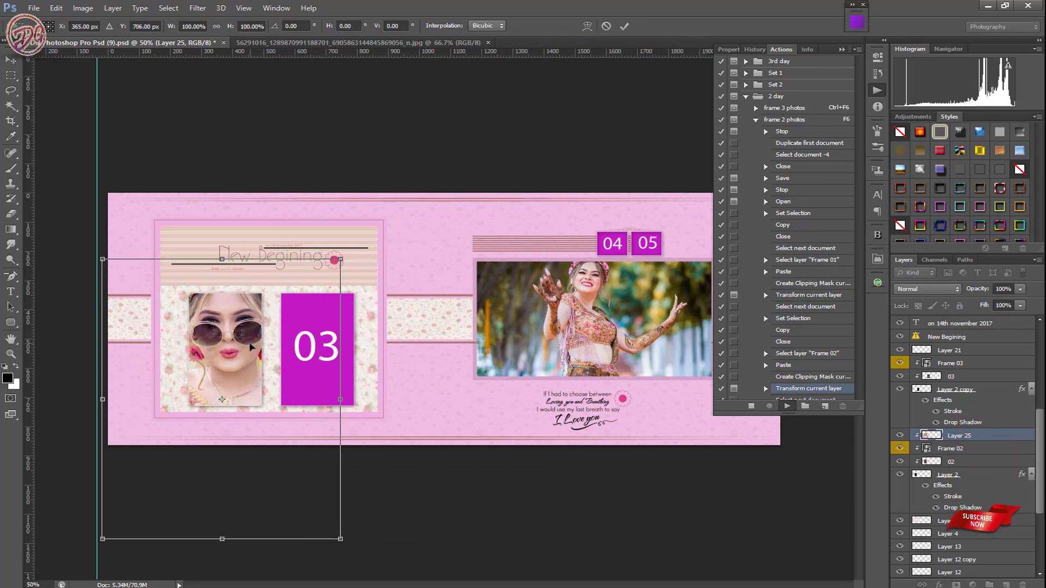
key(Return)
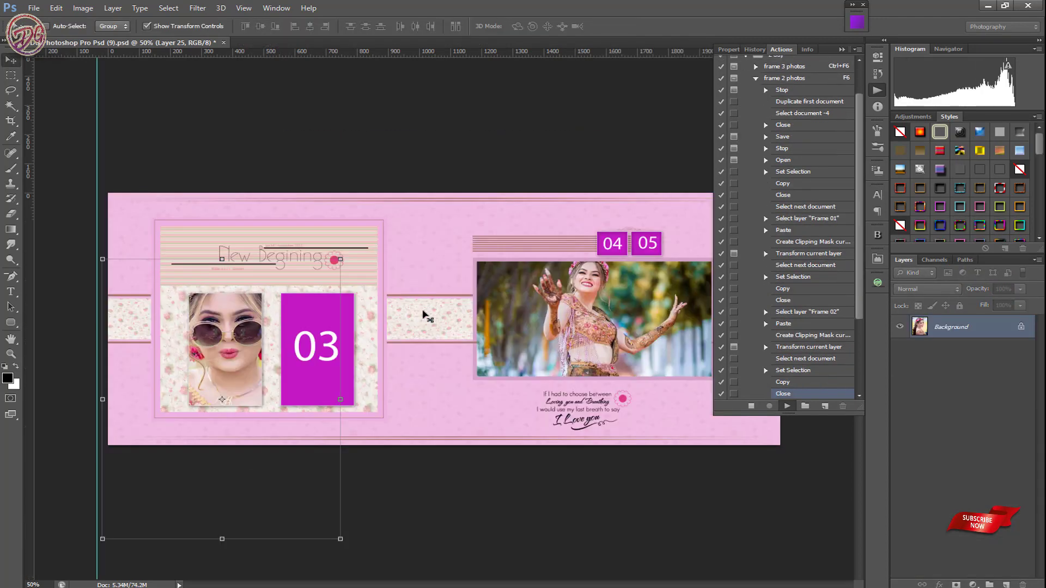
drag(418, 326, 303, 345)
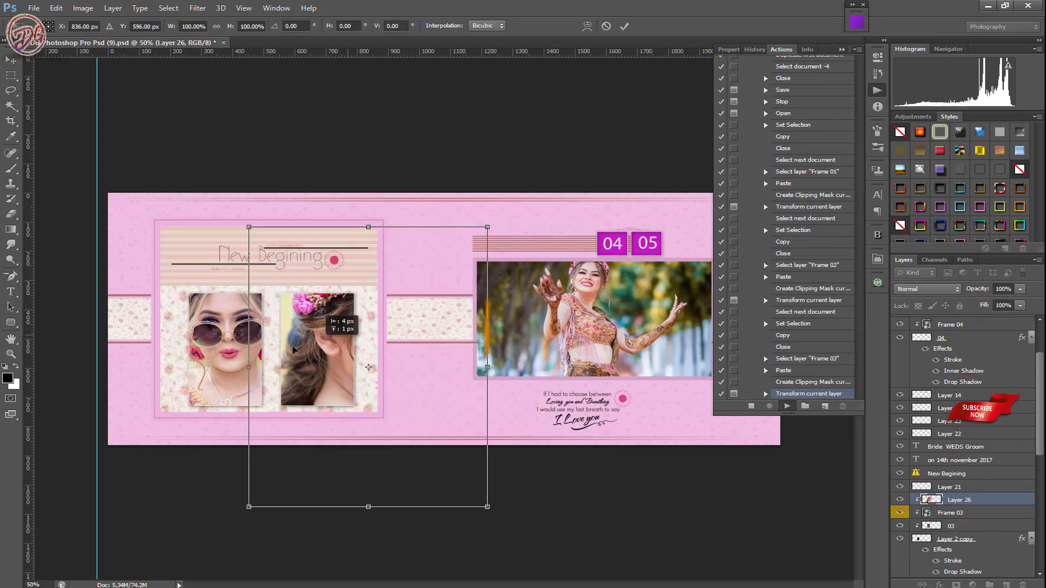
mouse_move(333, 333)
mouse_down()
mouse_move(284, 345)
mouse_move(251, 334)
mouse_up()
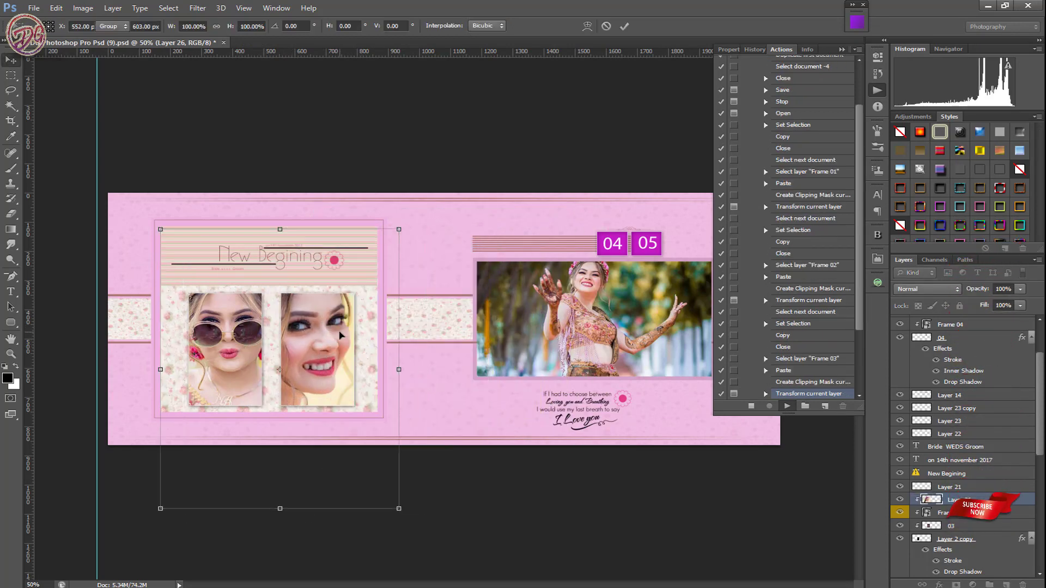
key(Return)
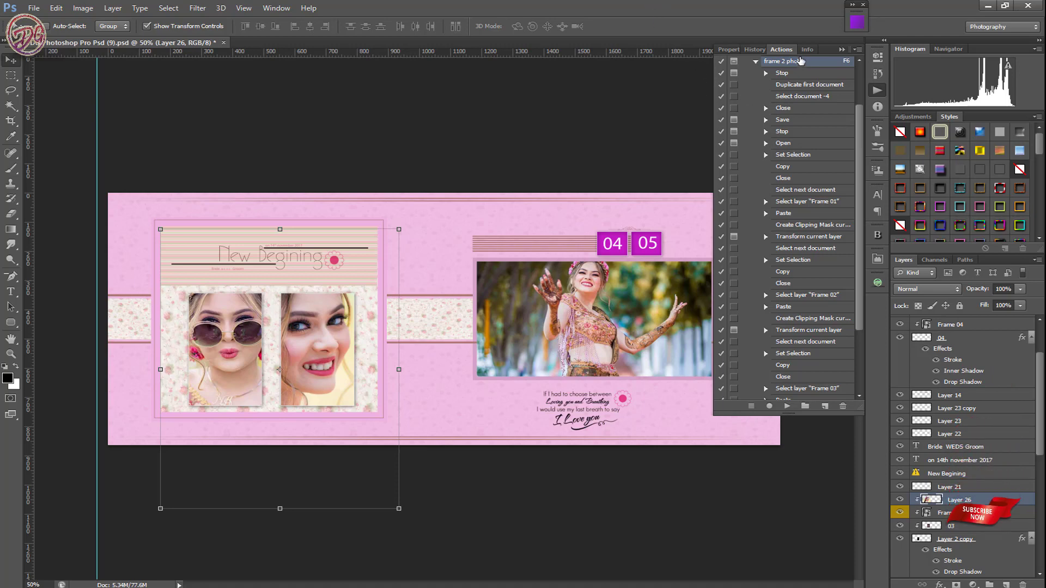
- Float the Actions panel to the right of the spread, collapsing the other docked panels
drag(784, 51, 555, 70)
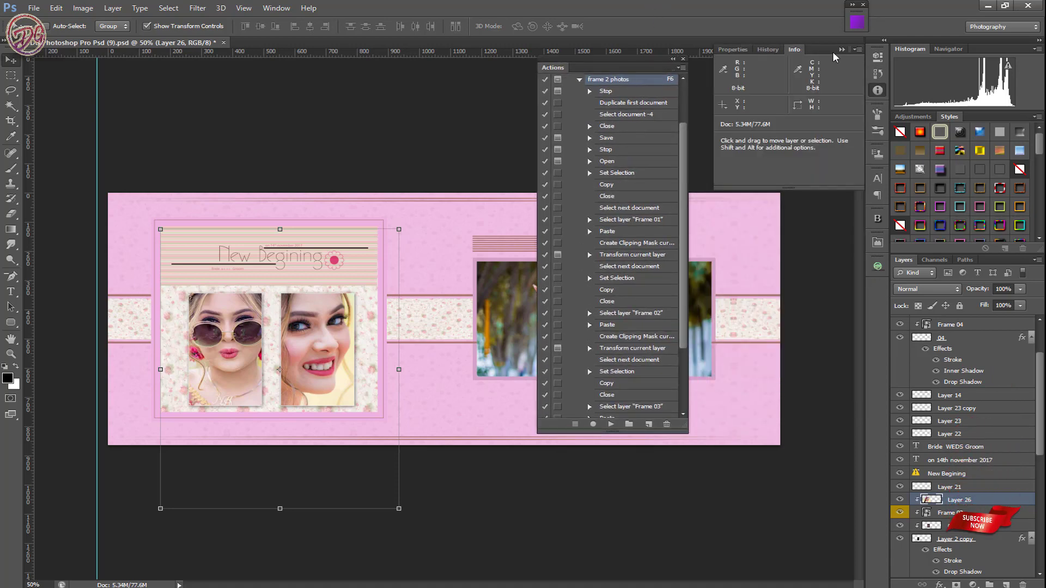
click(842, 50)
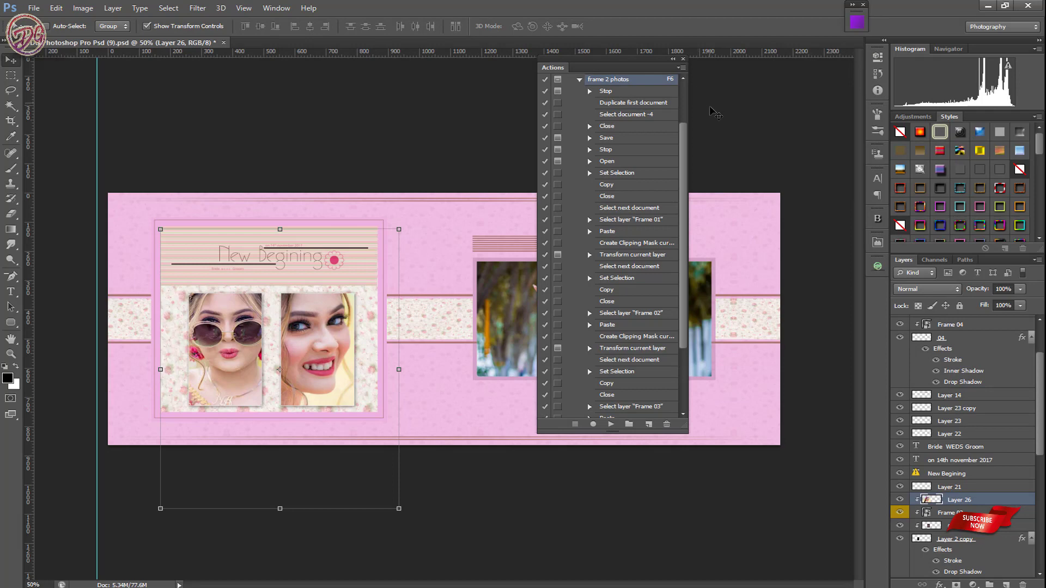
drag(612, 60, 766, 69)
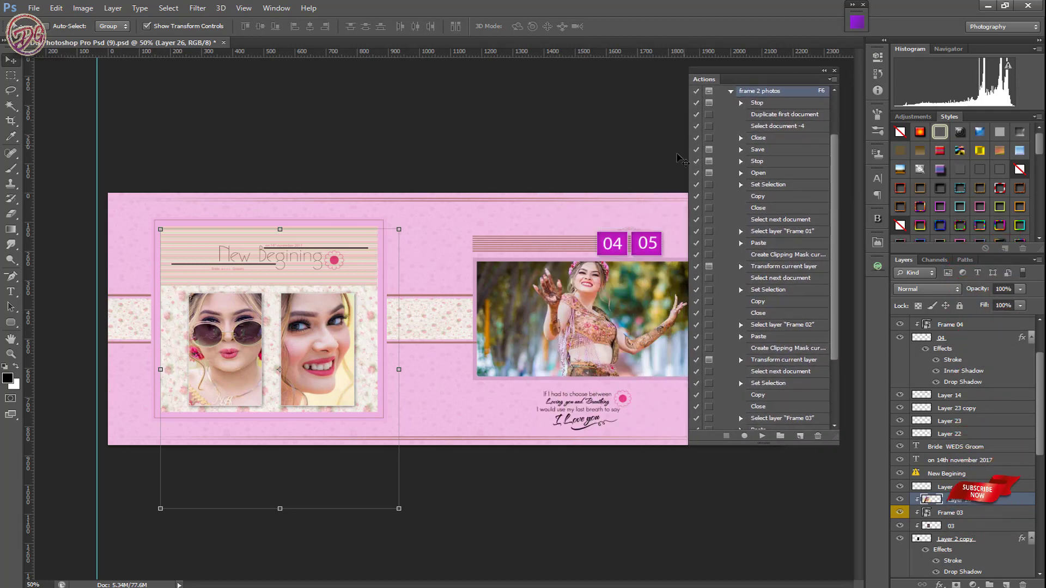
click(573, 146)
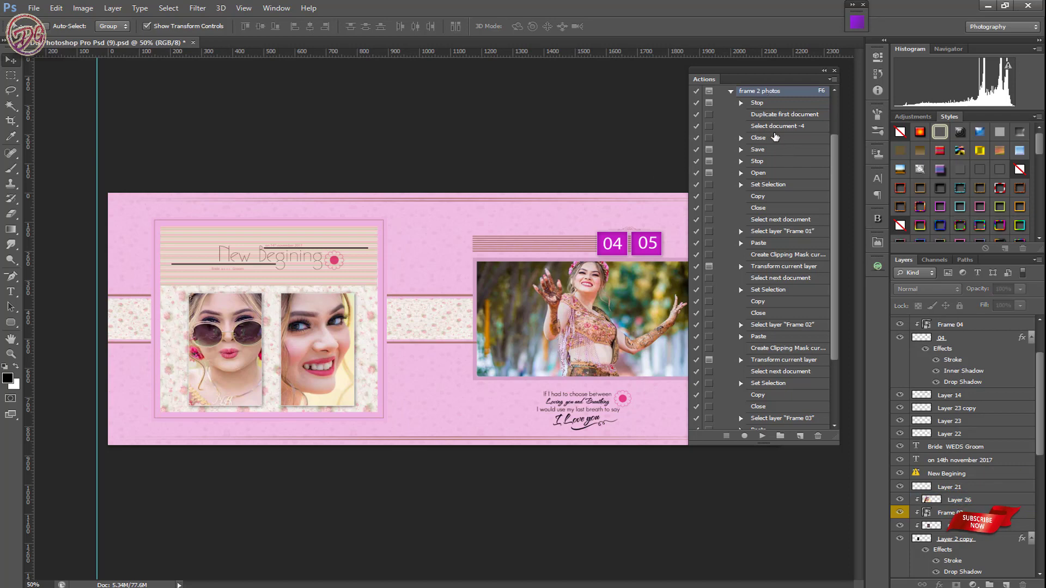
- Select the first 'frame 2 photos' step and expand the All frame action set
scroll(775, 138, up, 5)
scroll(775, 150, down, 3)
scroll(775, 157, down, 1)
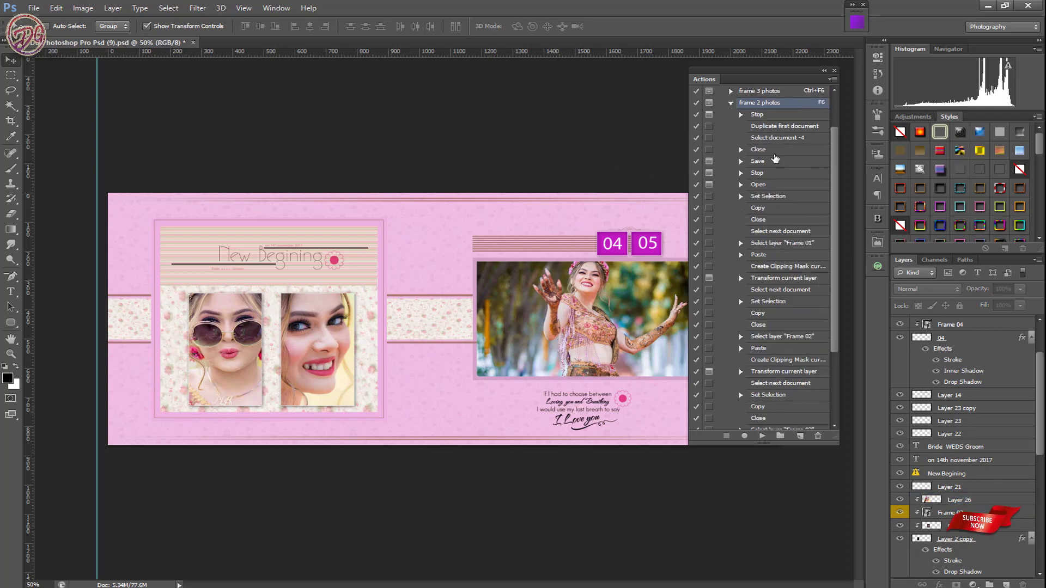
click(784, 115)
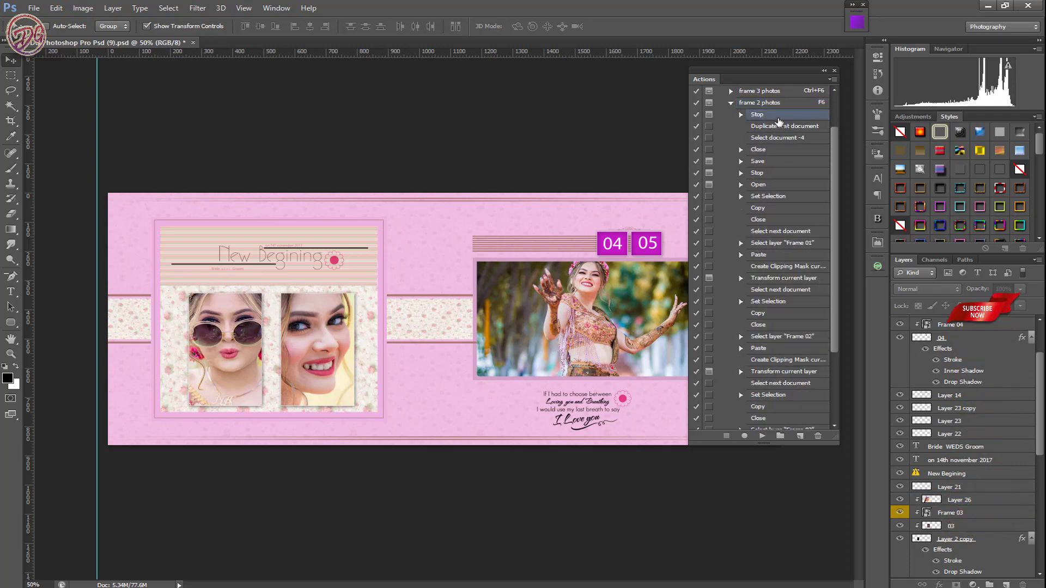
scroll(765, 351, down, 5)
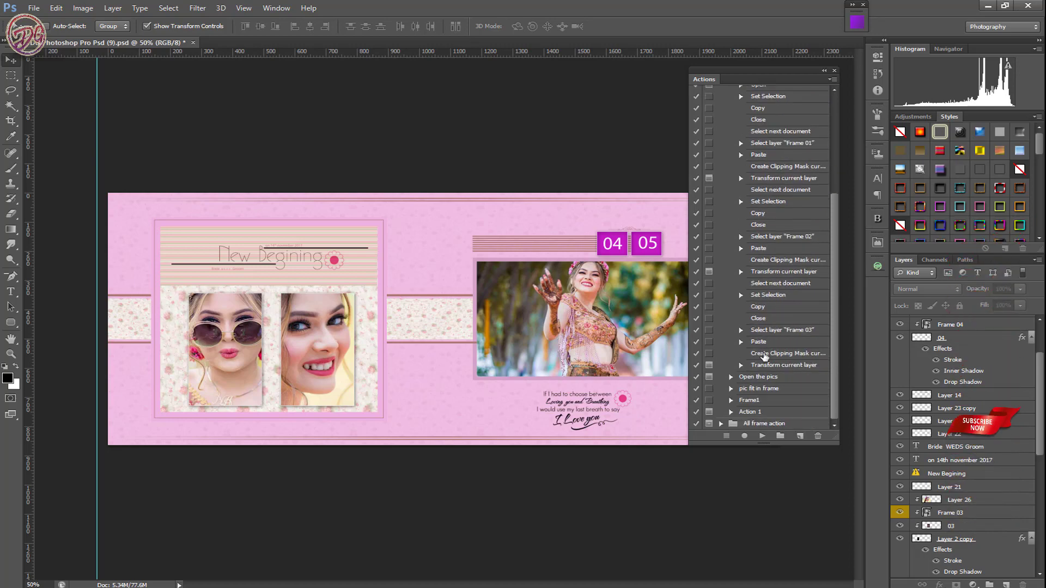
click(720, 424)
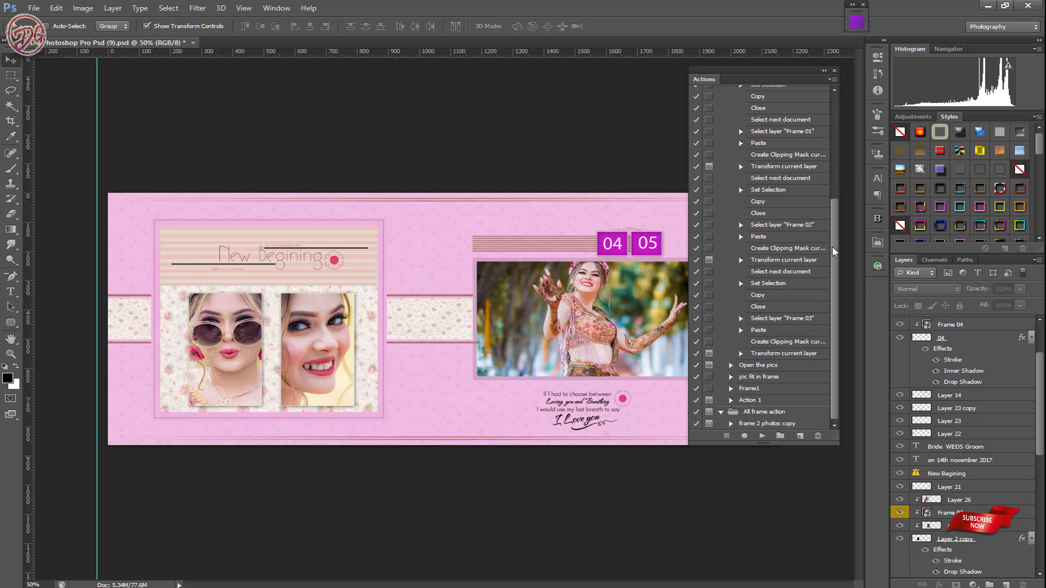
- Expand 'frame 2 photos copy' and scroll through its recorded steps
click(731, 424)
scroll(797, 320, down, 10)
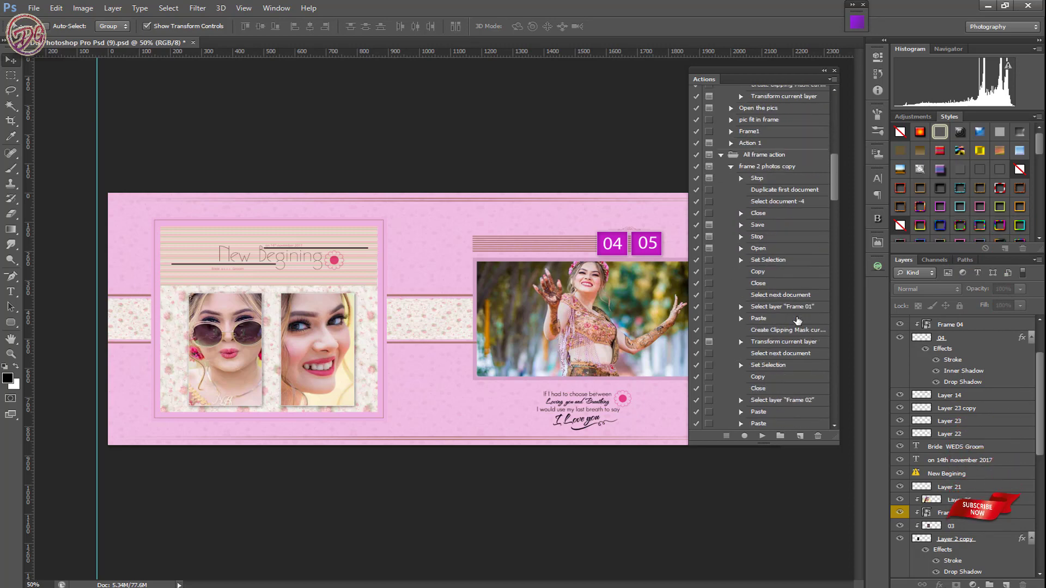
scroll(797, 320, down, 6)
scroll(784, 239, down, 3)
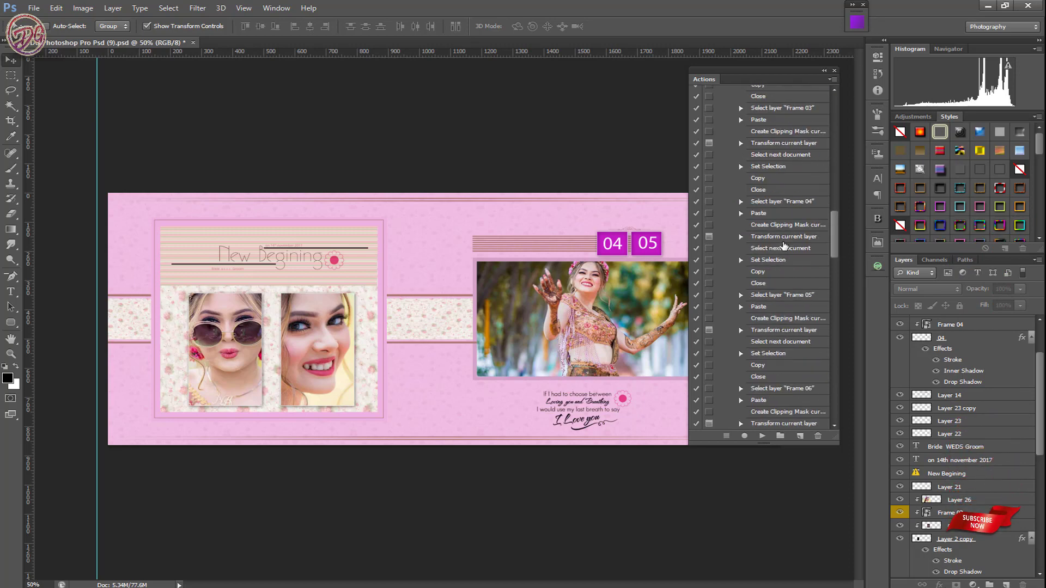
scroll(785, 245, down, 3)
scroll(783, 254, down, 3)
scroll(782, 260, down, 3)
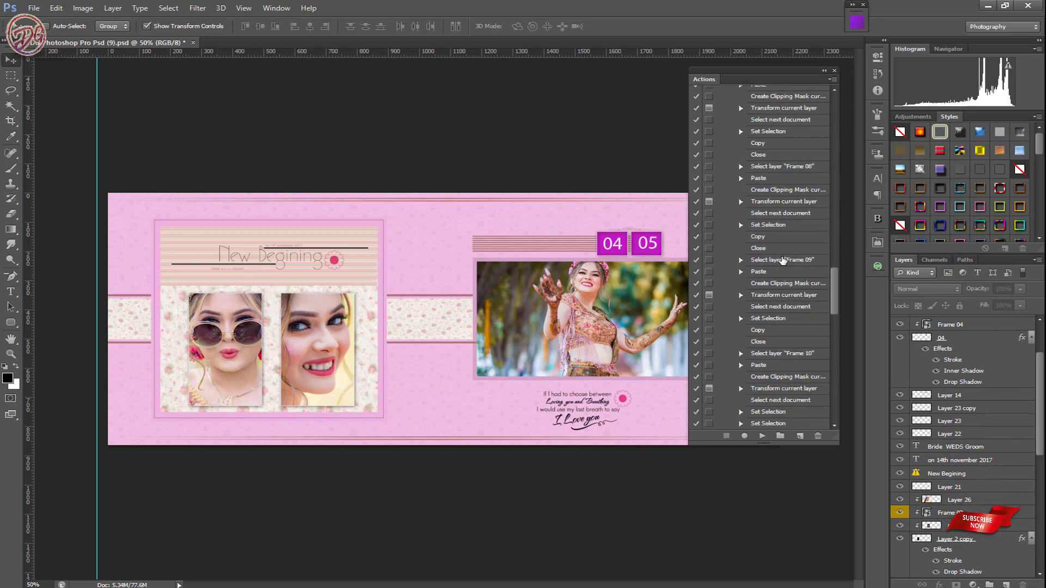
scroll(783, 263, down, 2)
scroll(784, 261, down, 2)
scroll(786, 257, down, 2)
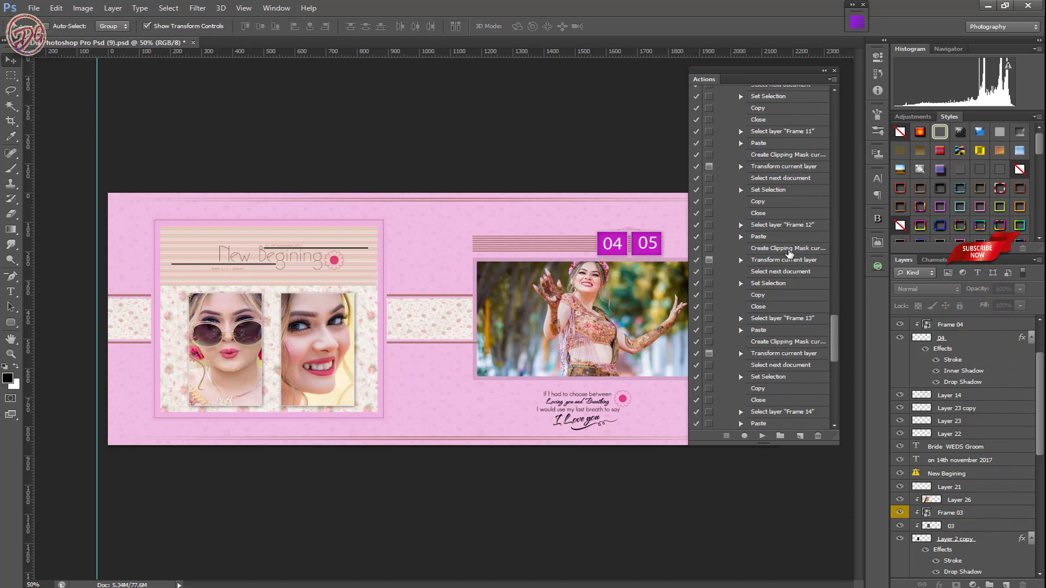
scroll(787, 255, down, 2)
scroll(790, 255, up, 2)
scroll(792, 258, up, 2)
scroll(795, 262, up, 2)
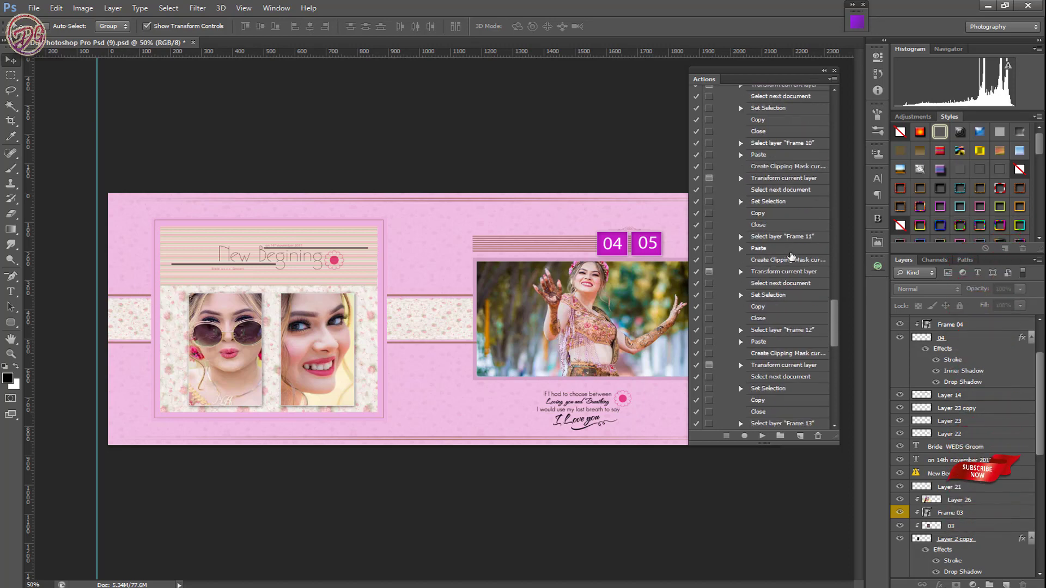
scroll(798, 264, up, 2)
scroll(798, 267, up, 4)
scroll(793, 270, up, 4)
scroll(788, 274, up, 4)
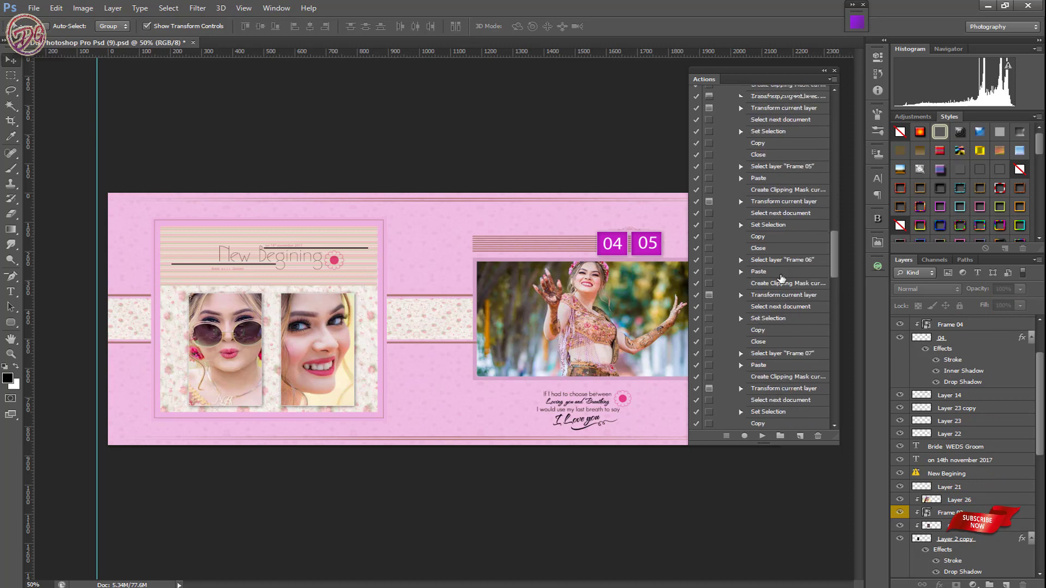
scroll(783, 277, up, 3)
scroll(781, 278, up, 3)
scroll(781, 278, up, 3)
scroll(782, 278, up, 3)
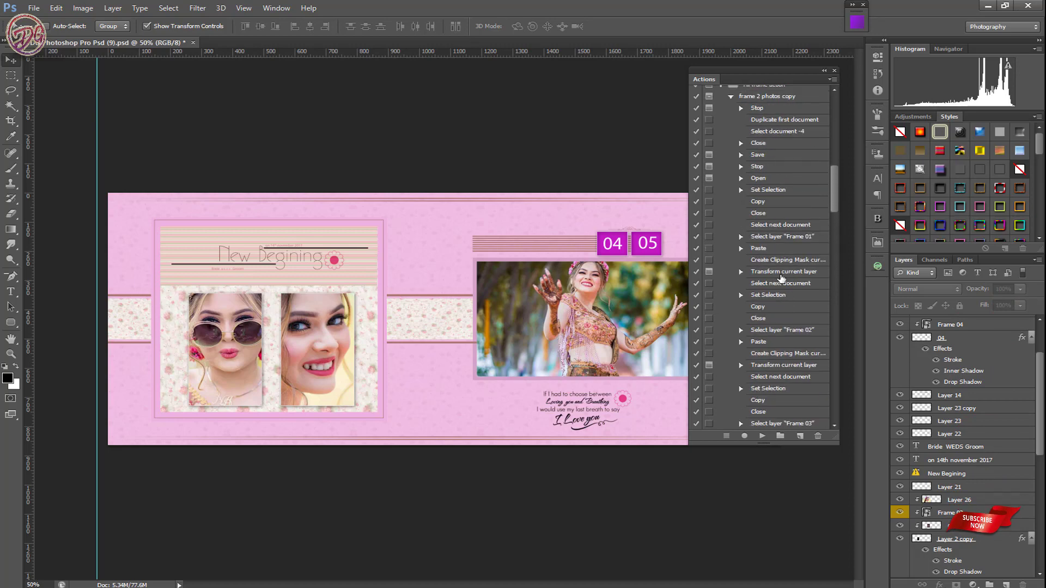
scroll(781, 279, up, 3)
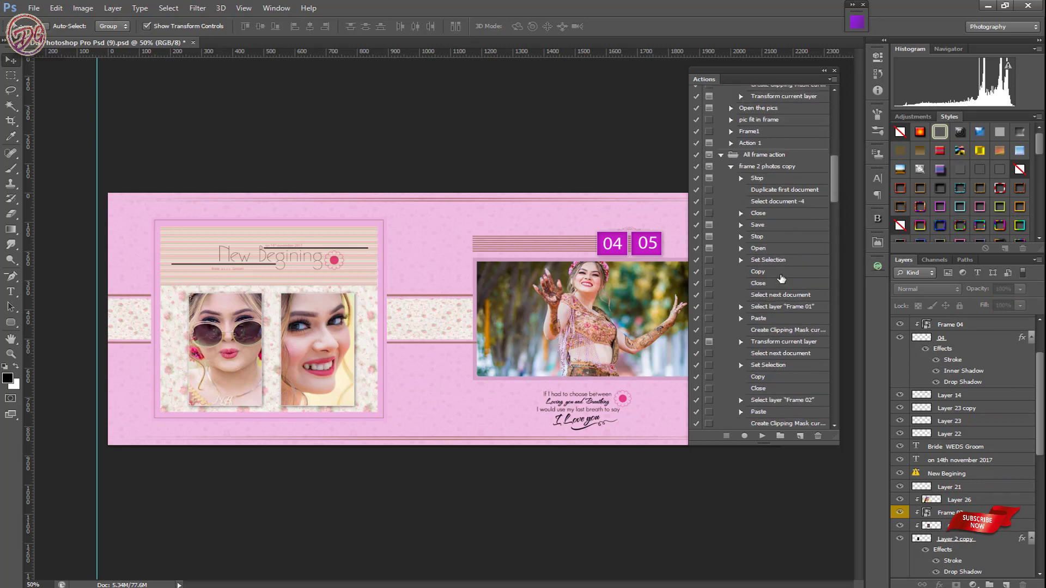
- Collapse 'frame 2 photos copy' and the All frame action set
click(730, 168)
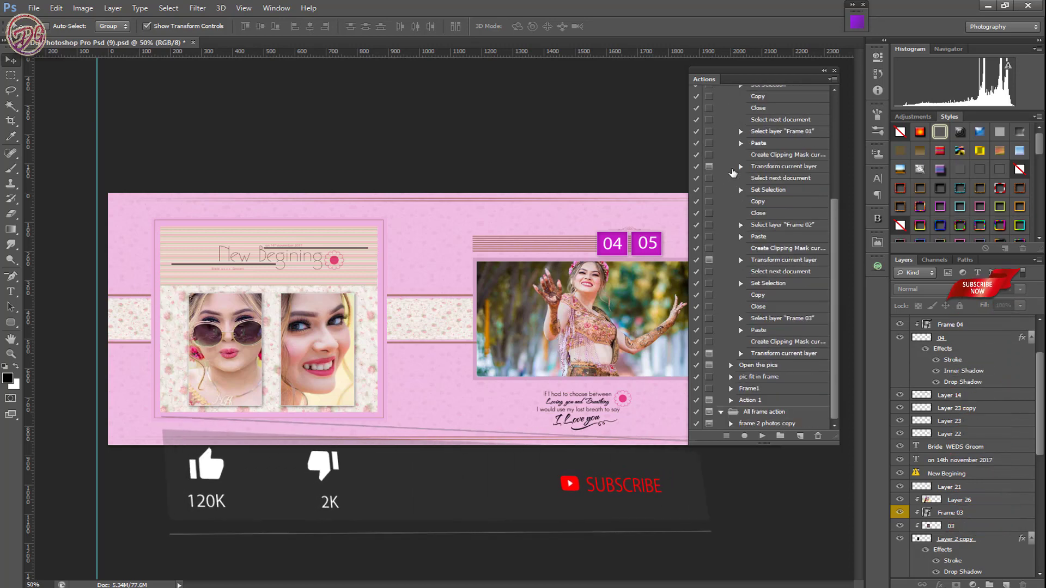
click(721, 412)
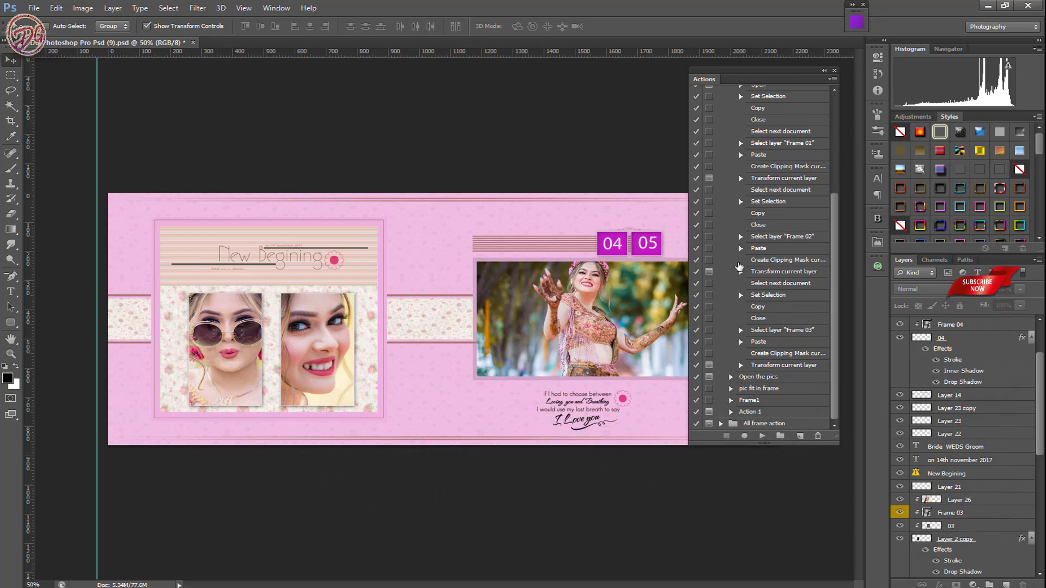
scroll(747, 268, up, 1)
scroll(746, 268, up, 1)
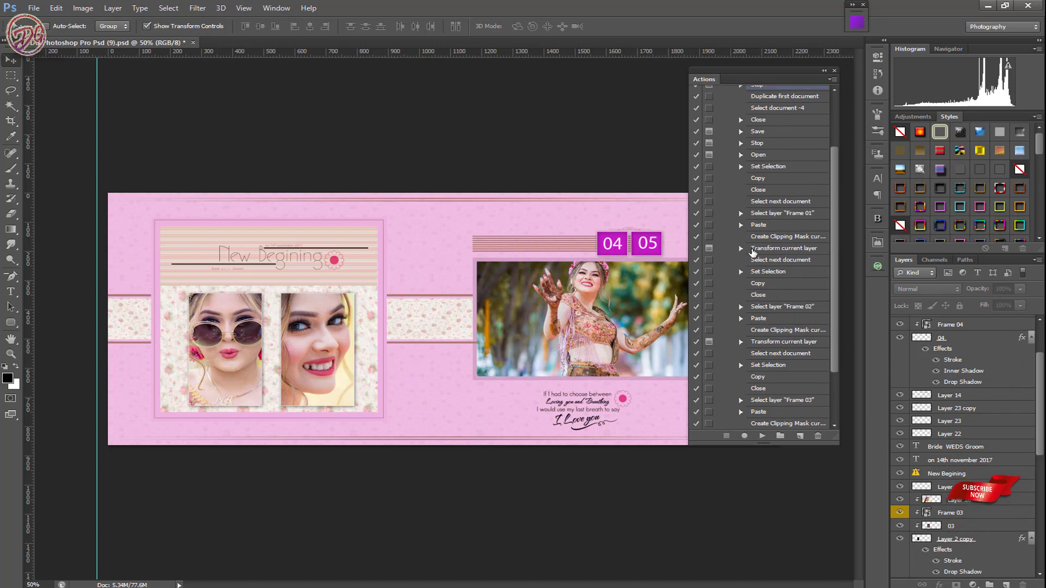
scroll(791, 206, up, 1)
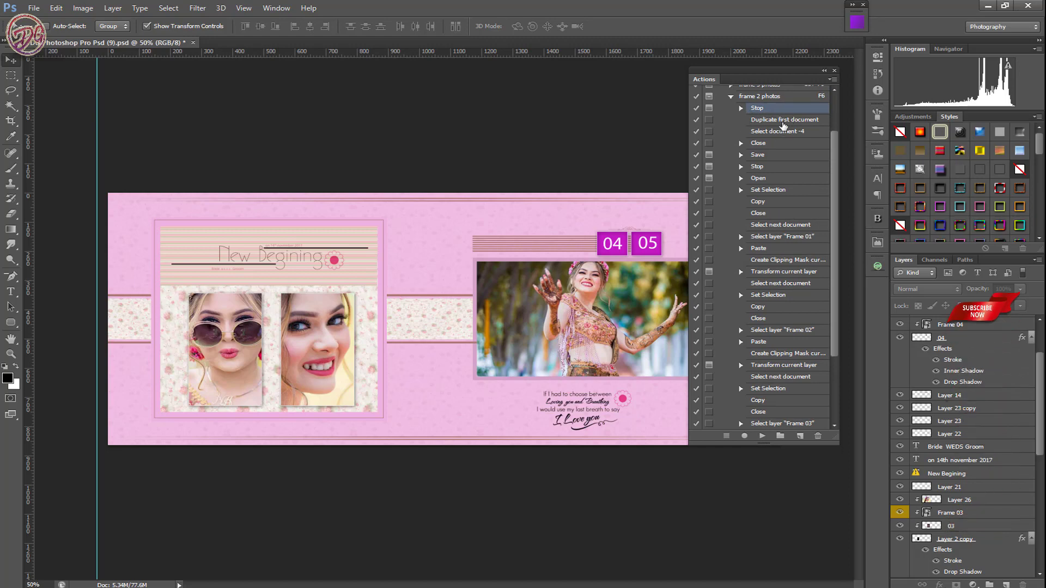
scroll(782, 240, down, 2)
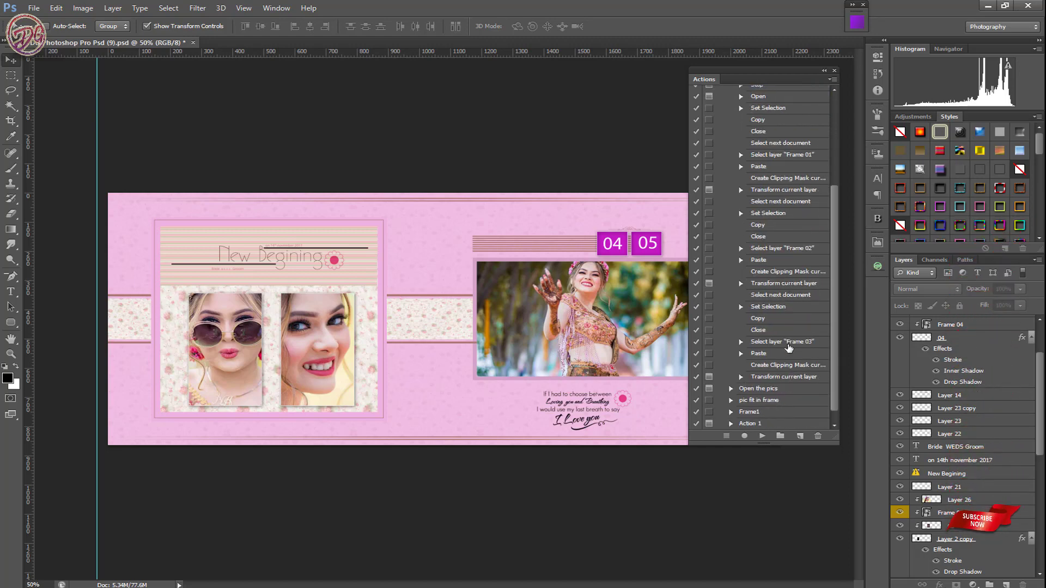
scroll(784, 338, down, 1)
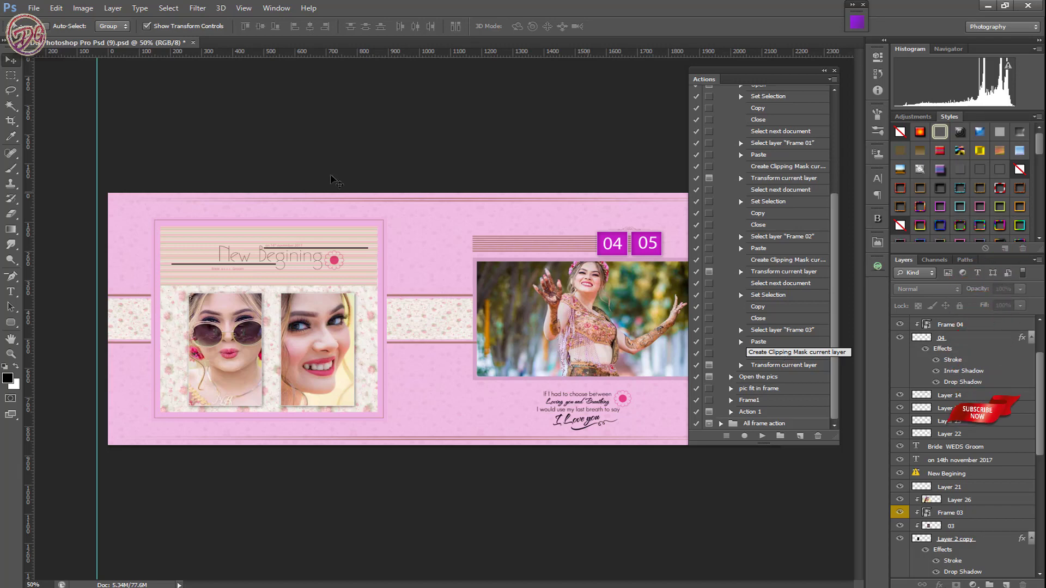
- Create a new blank 768×960 document
click(34, 7)
click(49, 20)
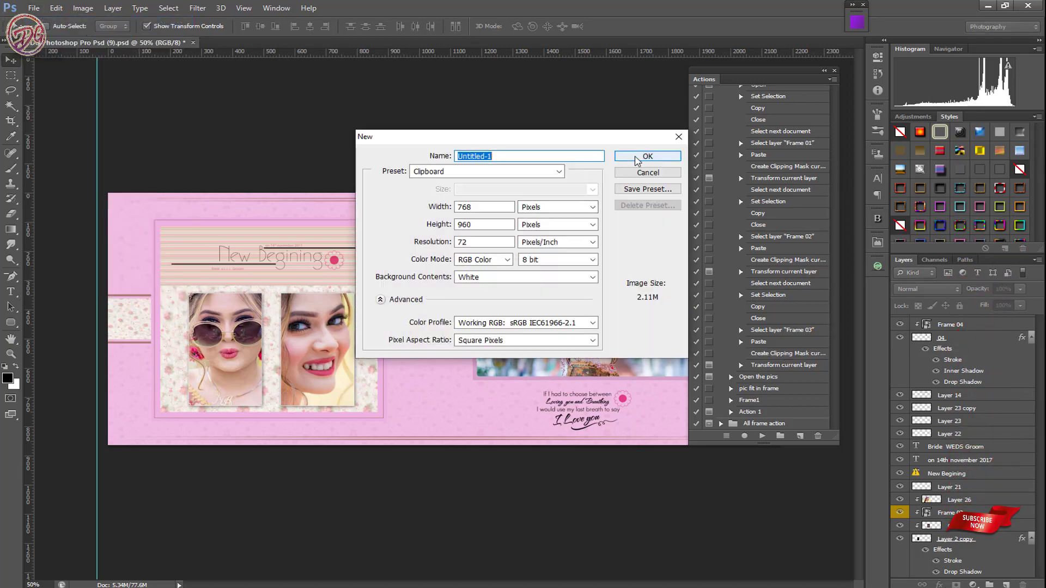
click(636, 158)
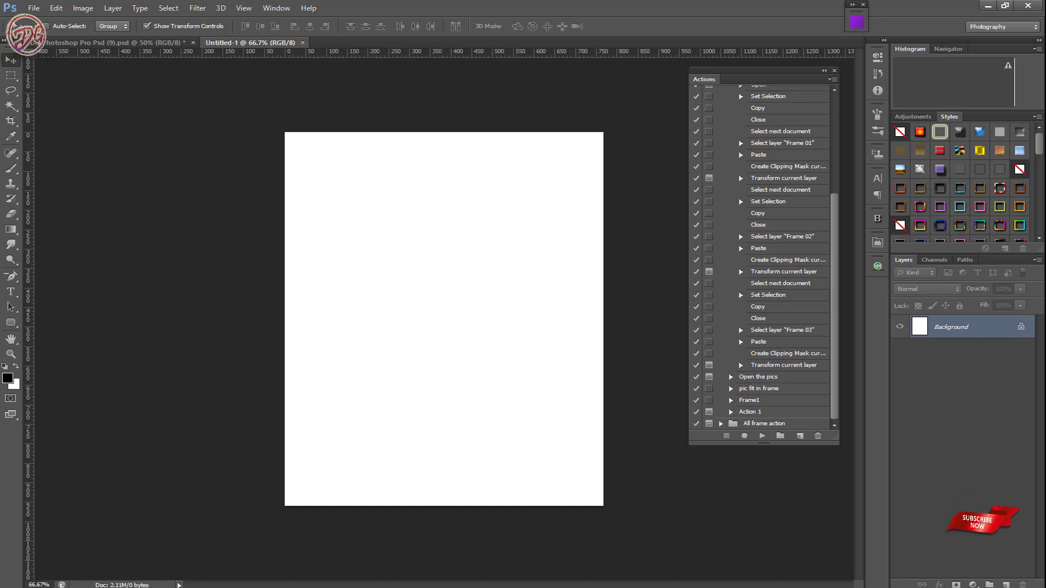
- Add empty layers to Untitled-1 until it holds ten, then return to the album PSD
click(1007, 584)
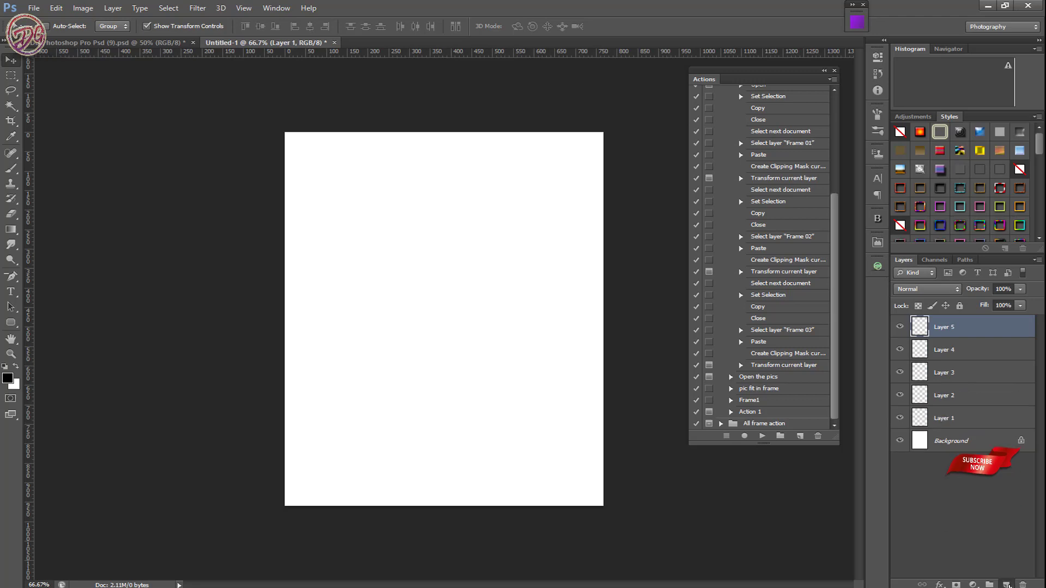
click(1007, 584)
click(1007, 585)
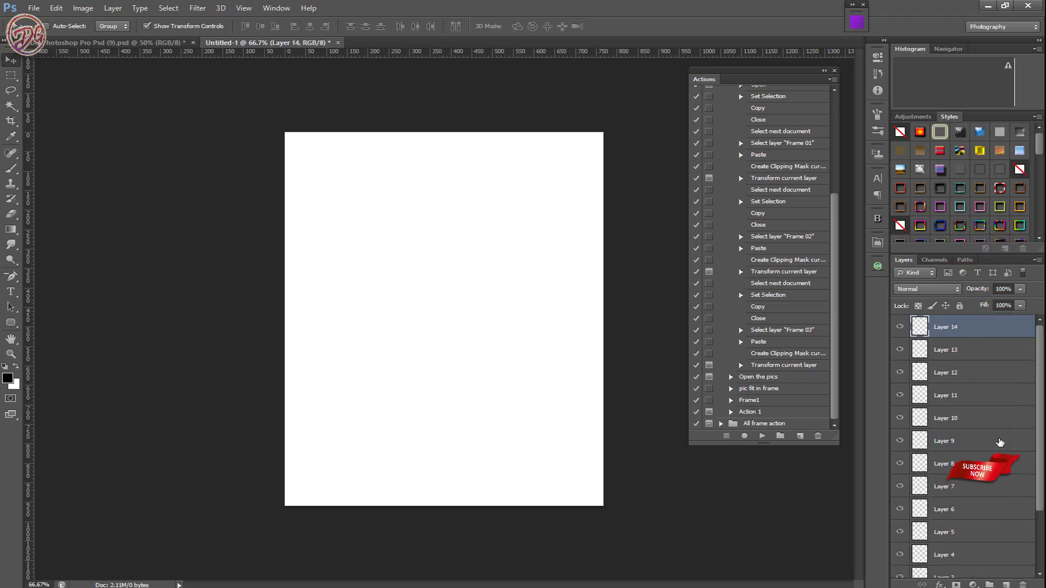
click(1006, 585)
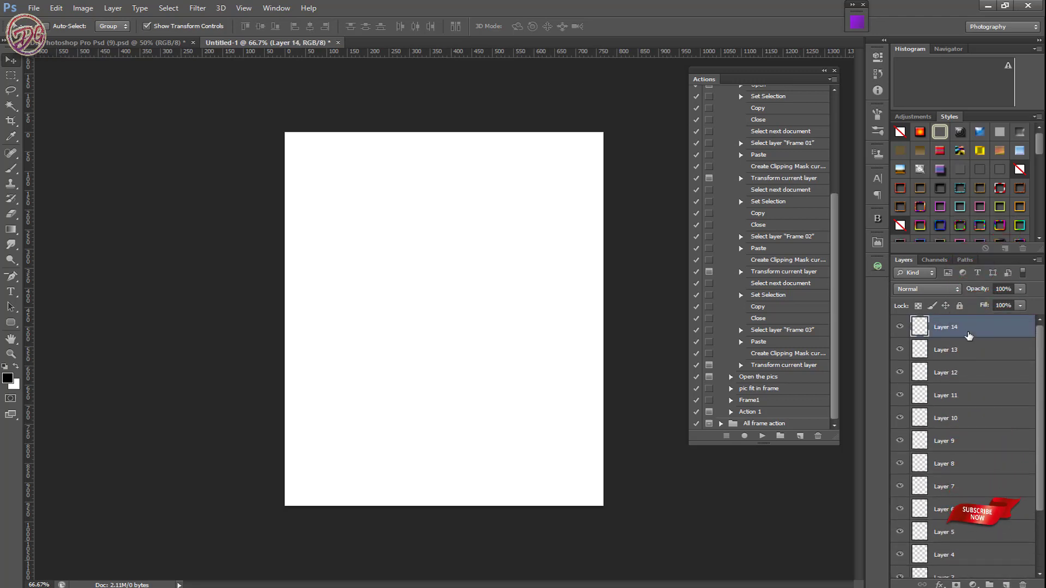
shift+click(970, 399)
scroll(970, 400, down, 2)
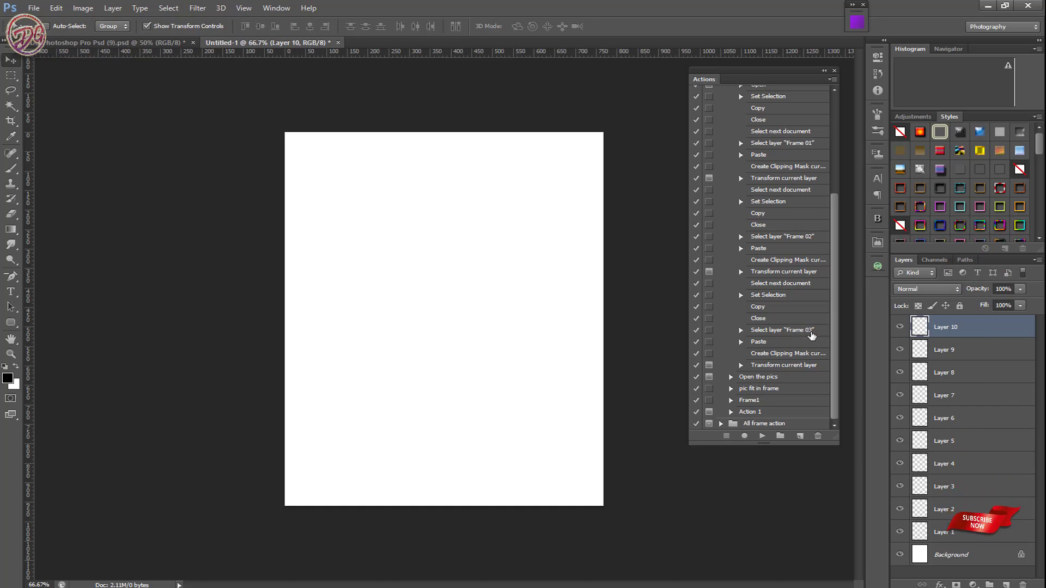
click(92, 47)
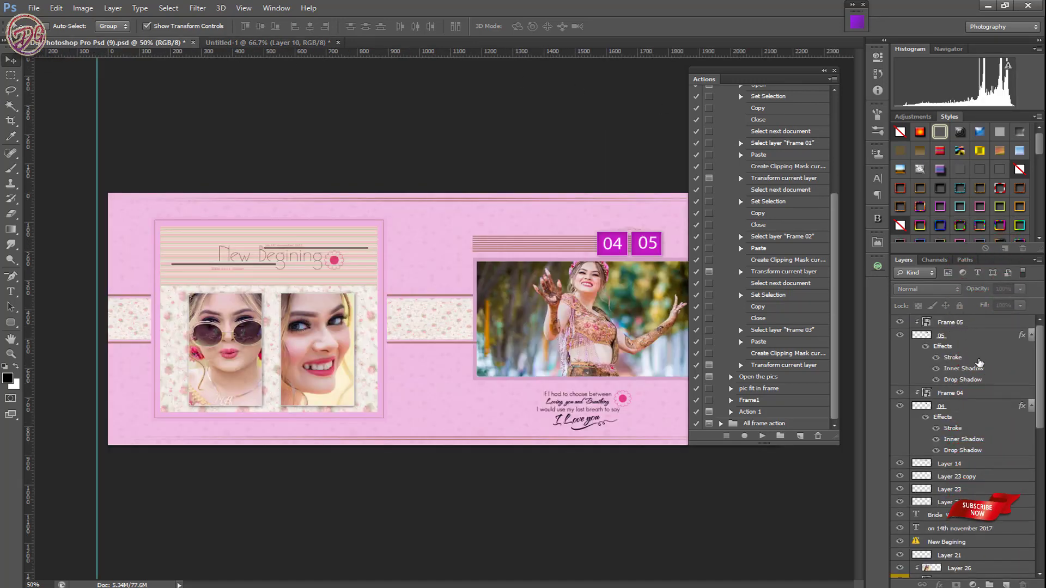
- Select the eight Frame 03 steps, from Select next document through Transform current layer
scroll(975, 365, down, 2)
scroll(958, 450, down, 2)
scroll(958, 469, down, 2)
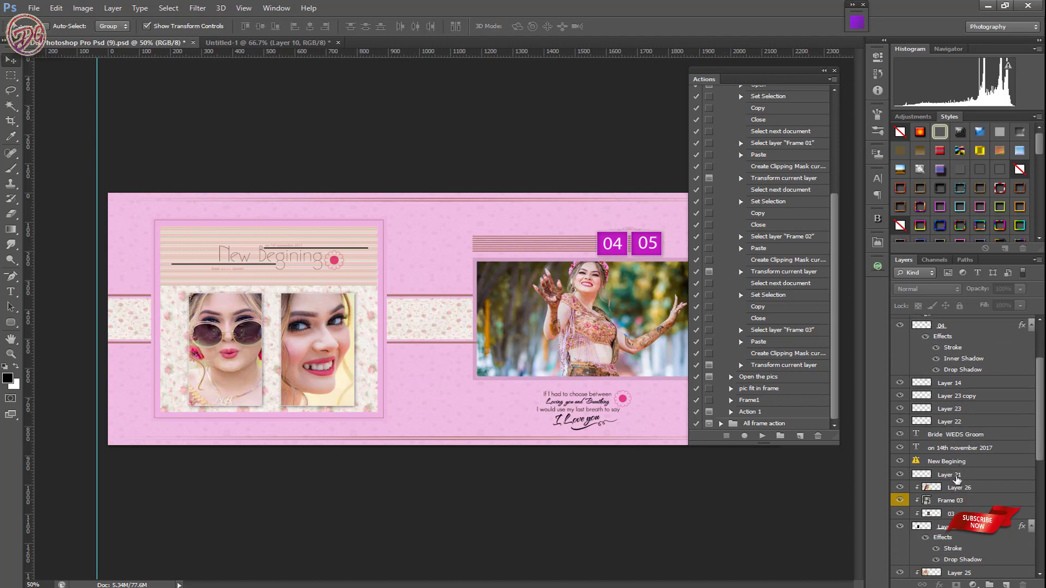
scroll(959, 490, down, 3)
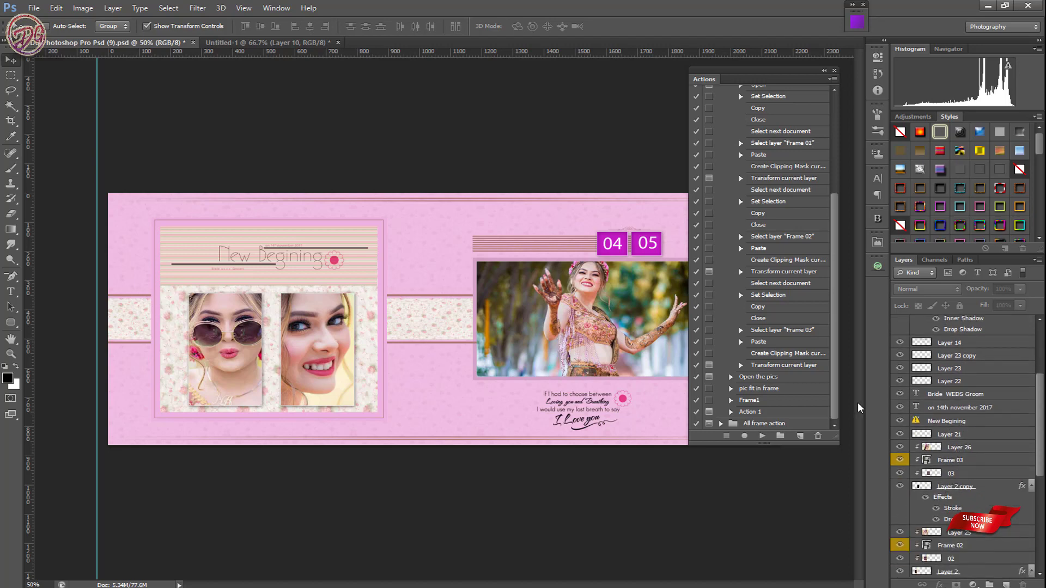
scroll(796, 239, up, 2)
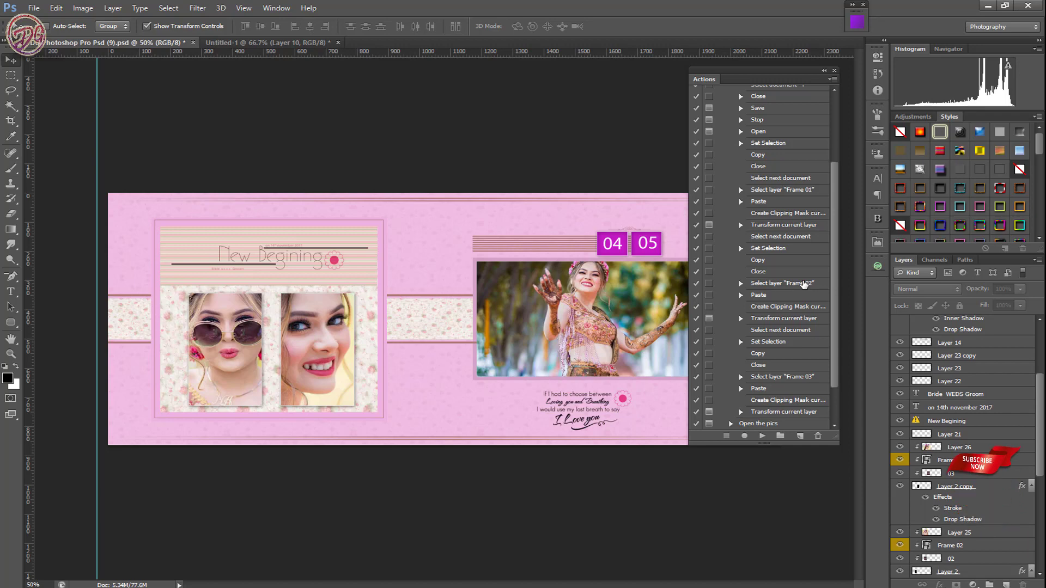
scroll(798, 270, down, 1)
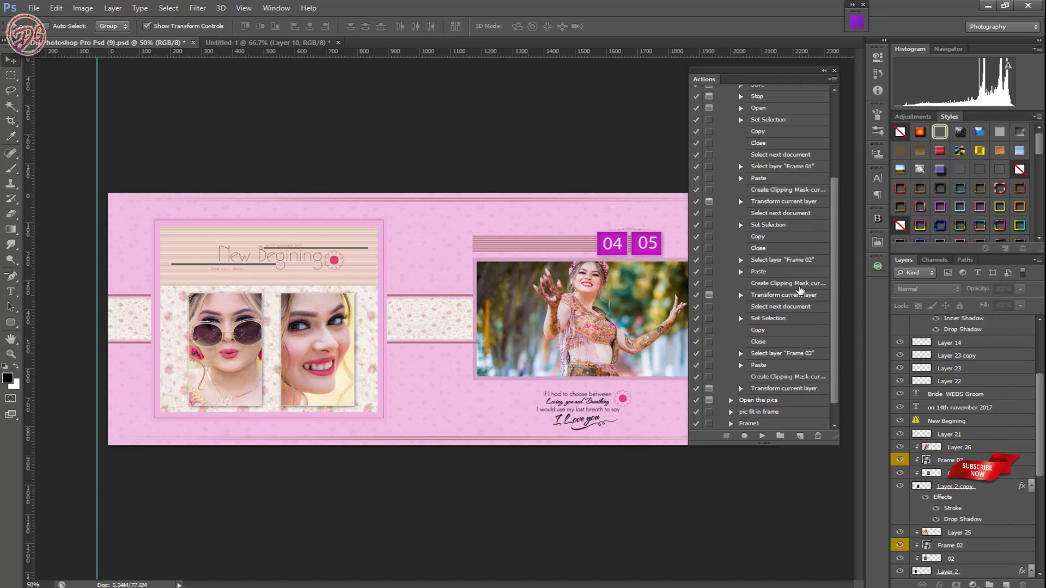
scroll(794, 273, down, 1)
scroll(795, 300, down, 1)
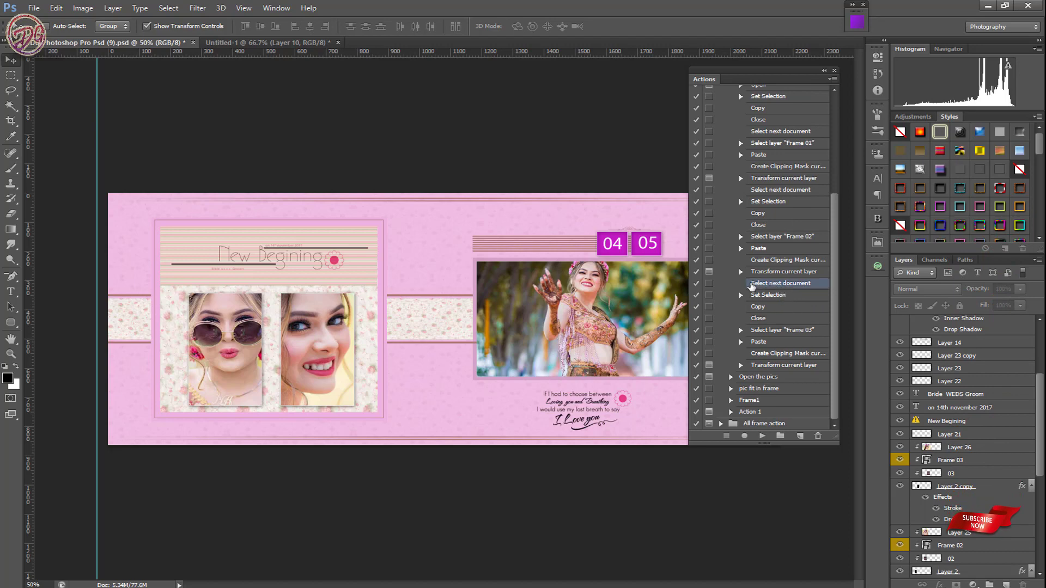
shift+click(785, 365)
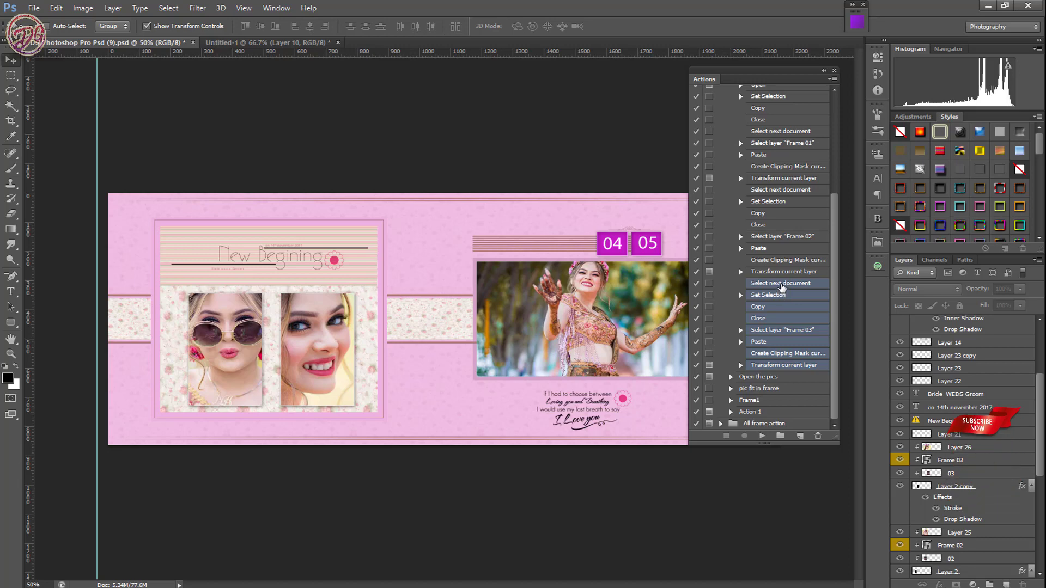
- Duplicate the selected Frame 03 steps after the action's last transform step
drag(782, 294, 782, 364)
scroll(783, 364, down, 2)
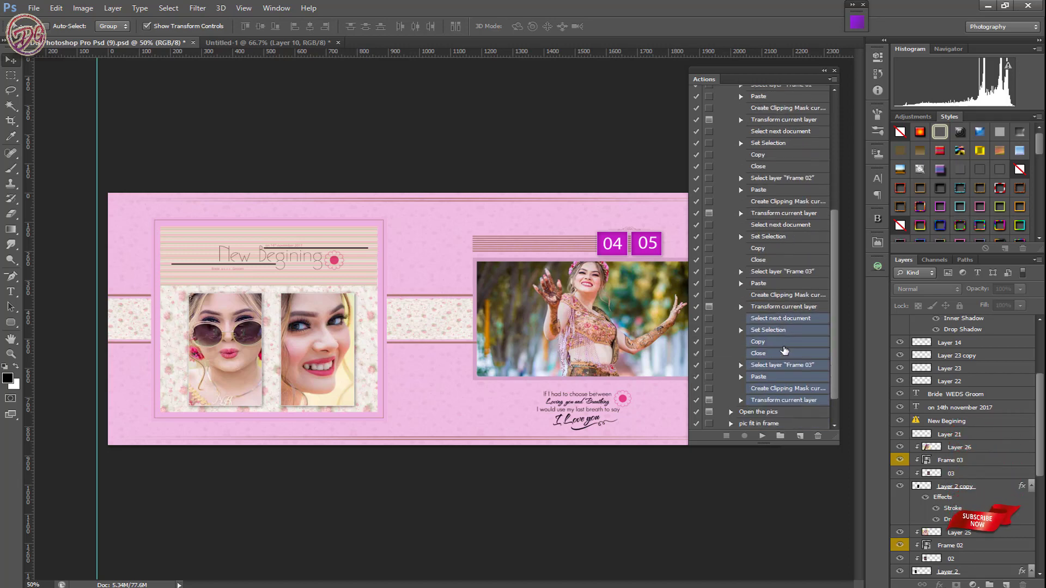
scroll(783, 354, down, 2)
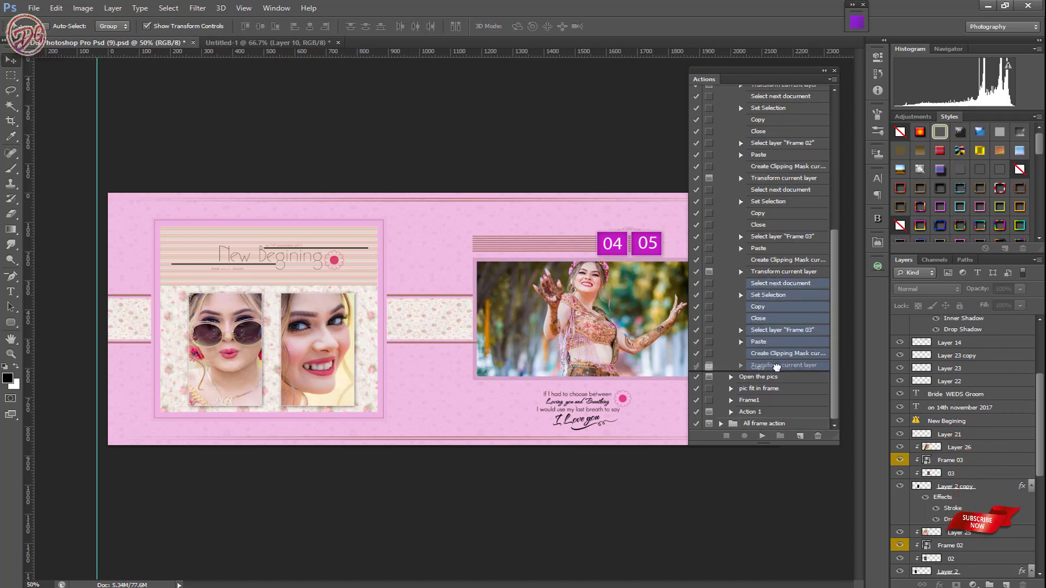
mouse_move(777, 368)
mouse_down()
mouse_move(776, 352)
mouse_move(767, 377)
mouse_up()
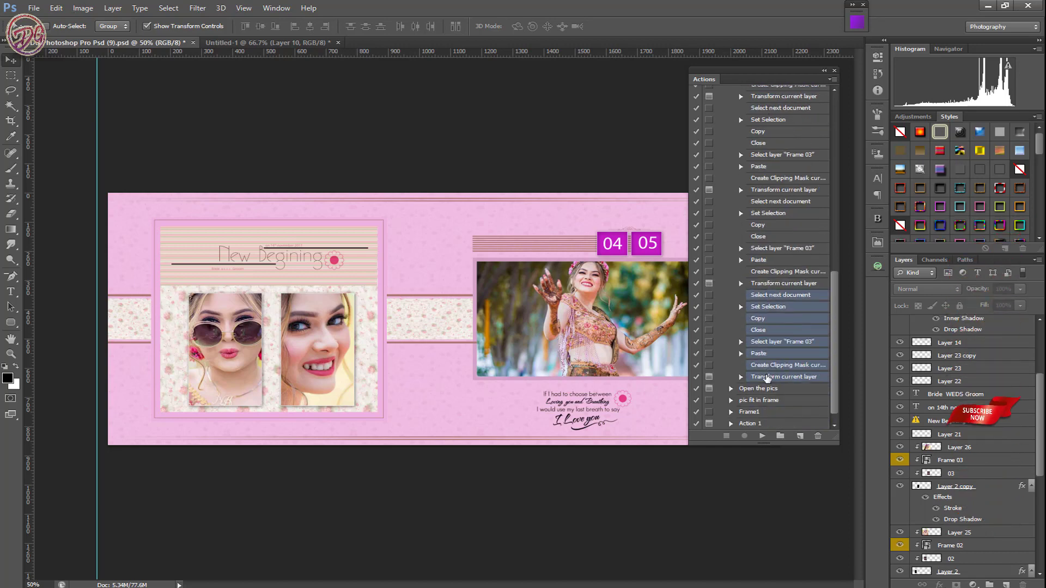
scroll(776, 354, up, 3)
scroll(784, 327, up, 2)
scroll(786, 320, up, 2)
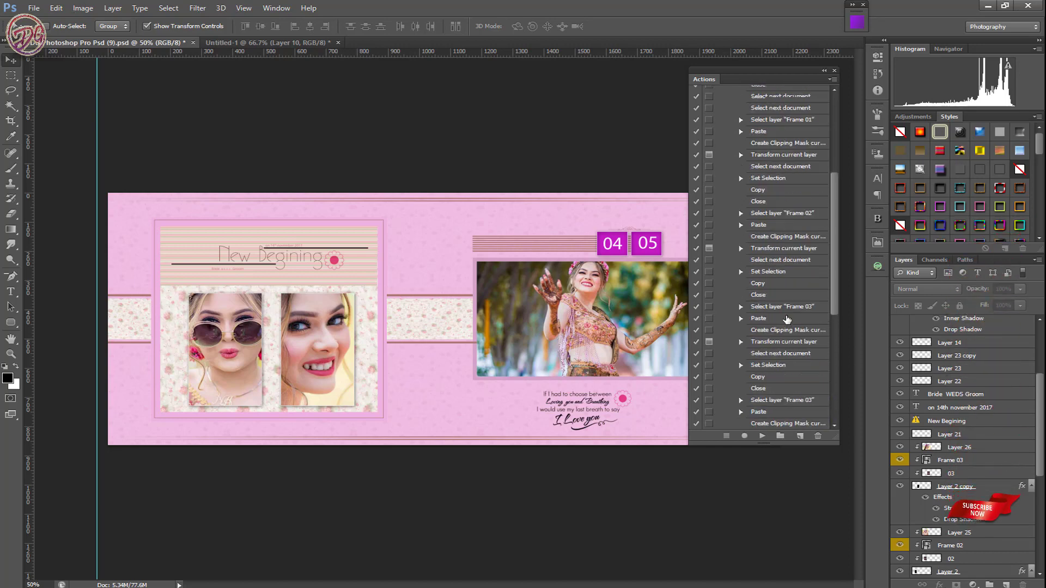
scroll(786, 320, up, 3)
scroll(786, 317, up, 2)
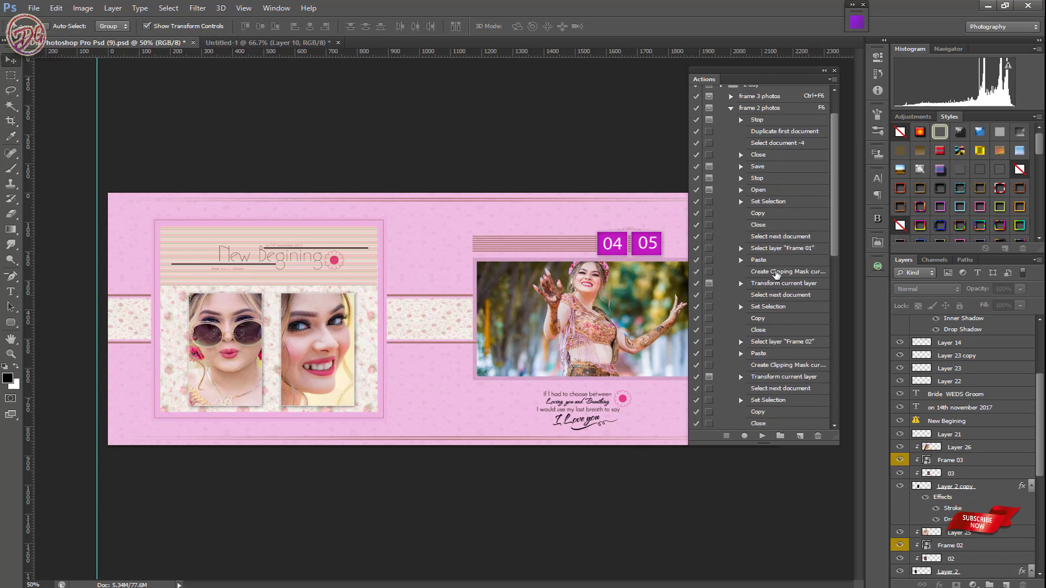
scroll(772, 305, down, 4)
scroll(779, 307, down, 3)
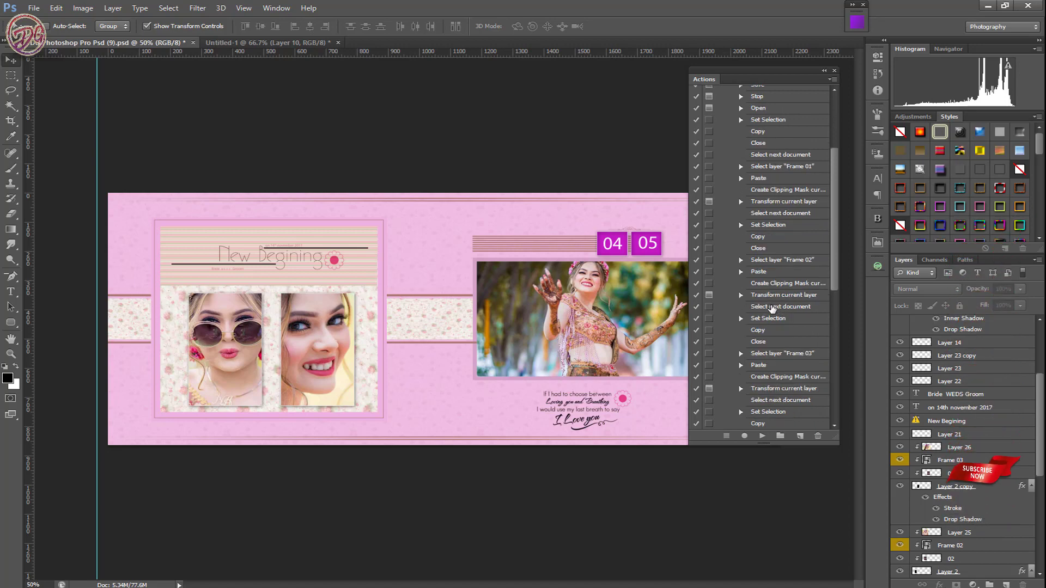
- Reselect the steps through the end and add further copies at the action's end
shift+click(789, 307)
scroll(779, 321, down, 3)
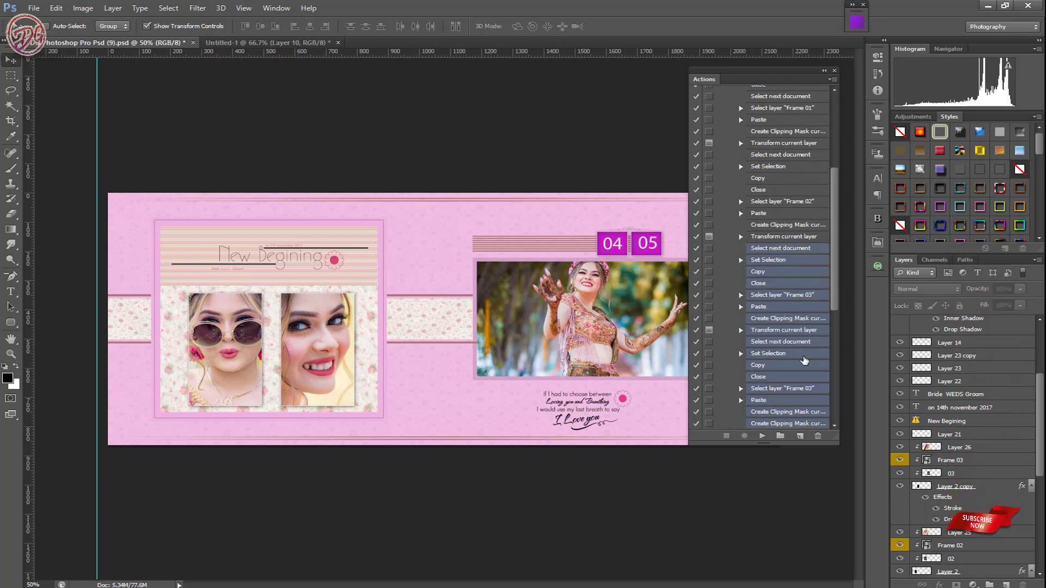
scroll(784, 332, down, 5)
scroll(793, 346, down, 5)
scroll(800, 361, down, 5)
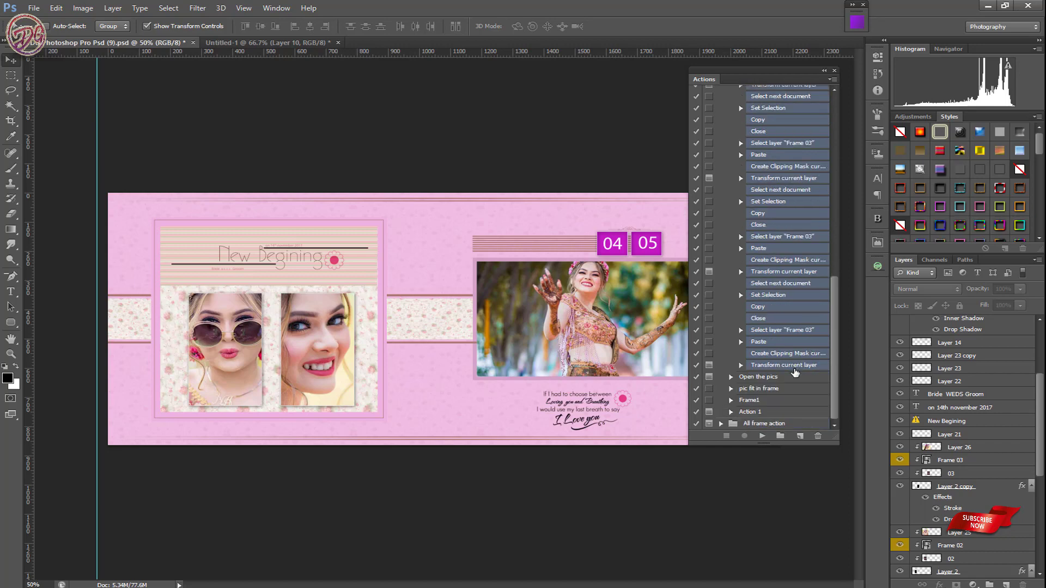
drag(780, 366, 782, 368)
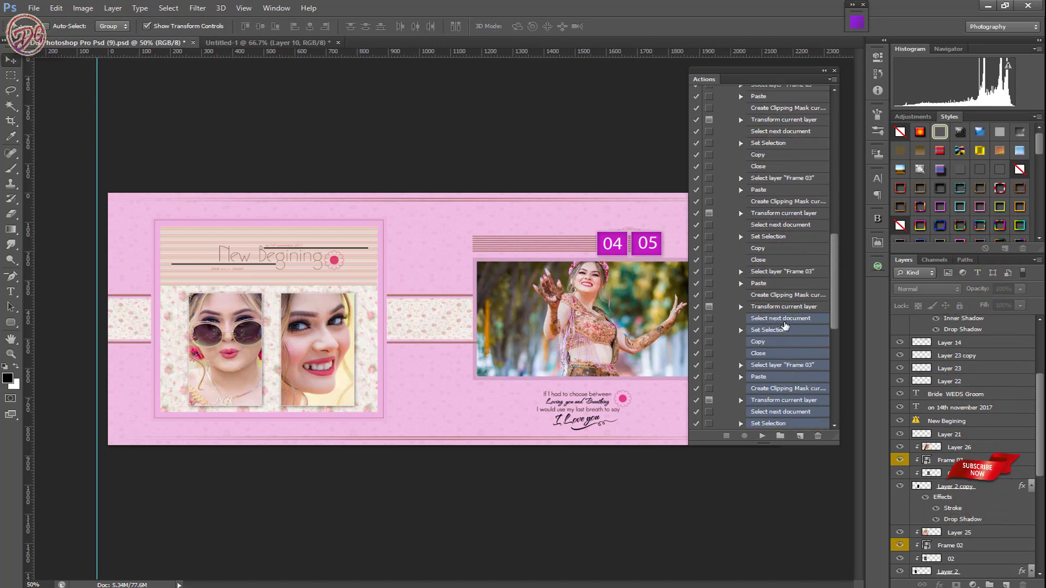
scroll(787, 327, down, 2)
scroll(784, 330, down, 3)
scroll(782, 332, down, 3)
scroll(783, 333, down, 3)
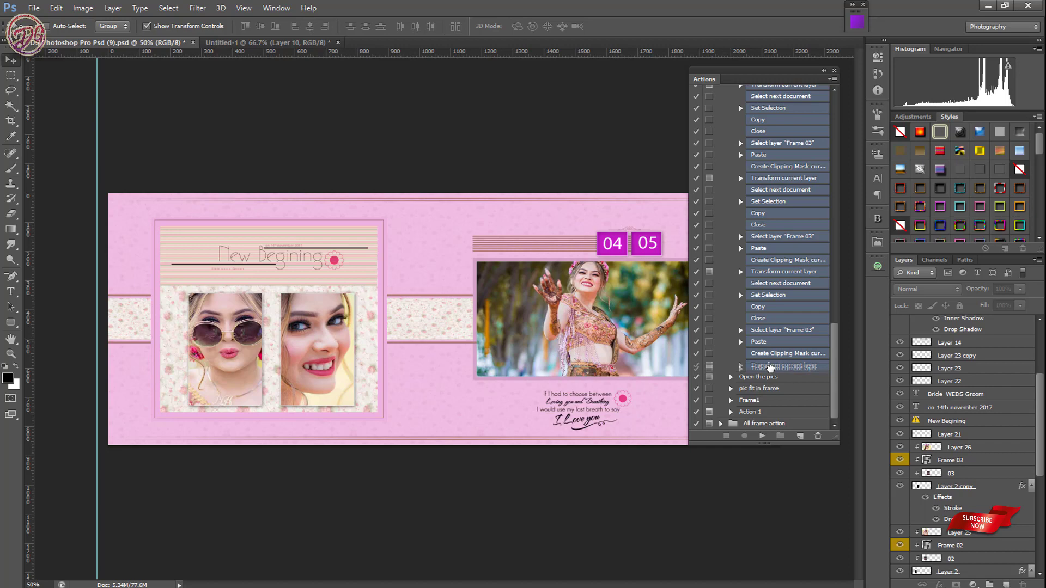
drag(770, 368, 770, 368)
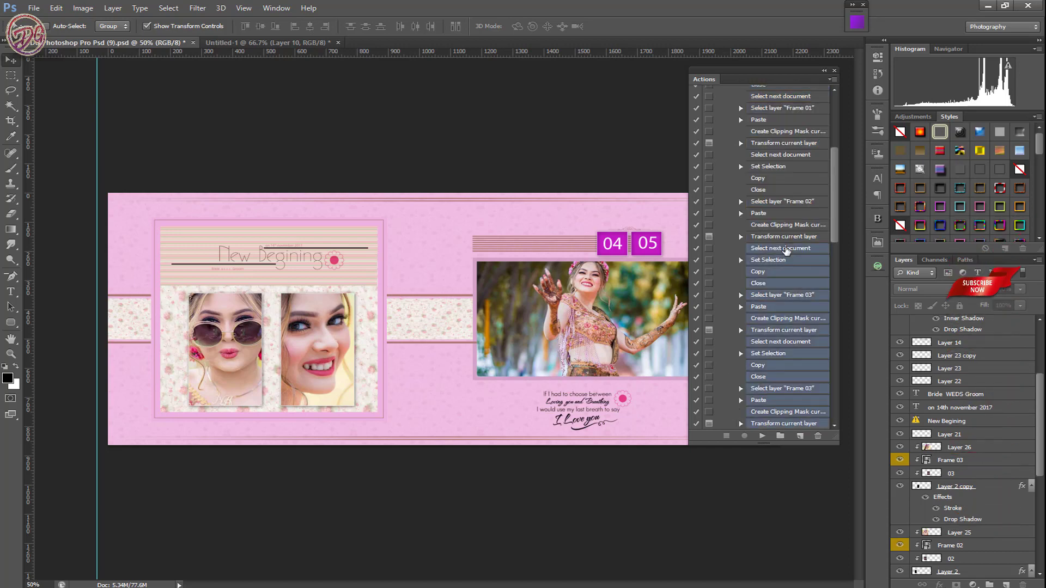
scroll(785, 272, down, 2)
scroll(783, 294, down, 2)
scroll(781, 318, down, 2)
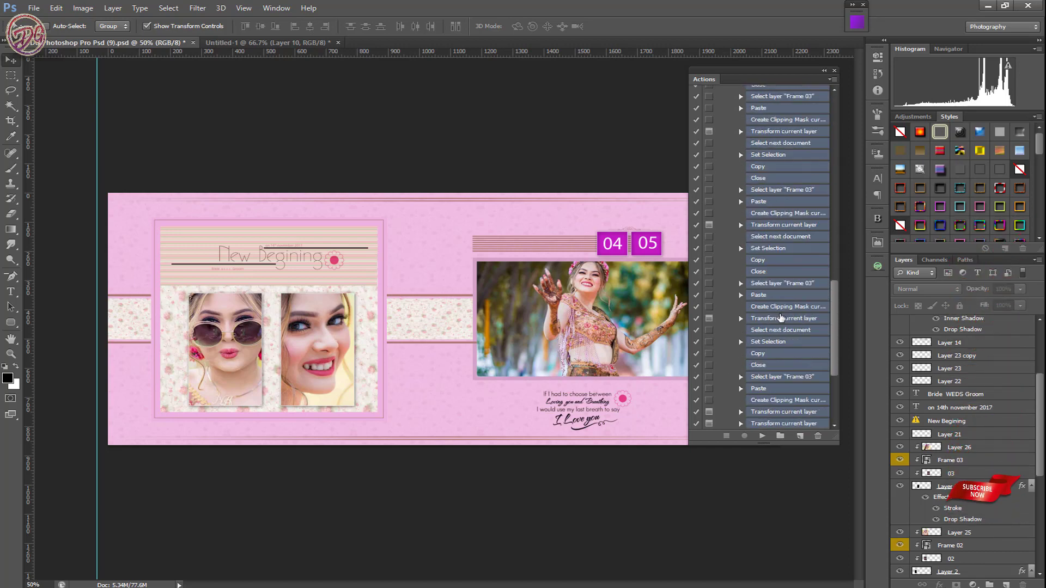
scroll(782, 319, down, 2)
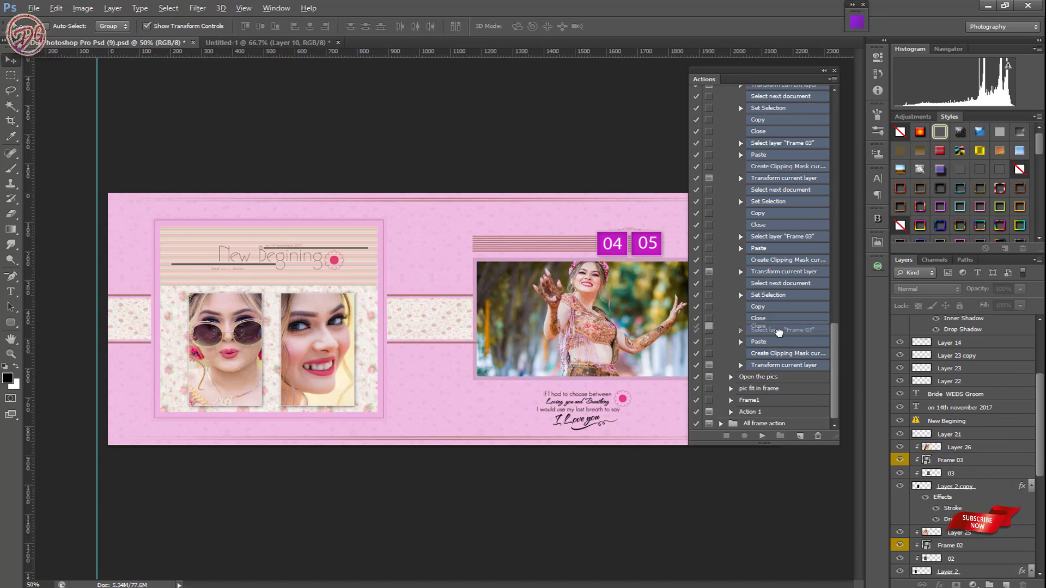
drag(783, 370, 782, 370)
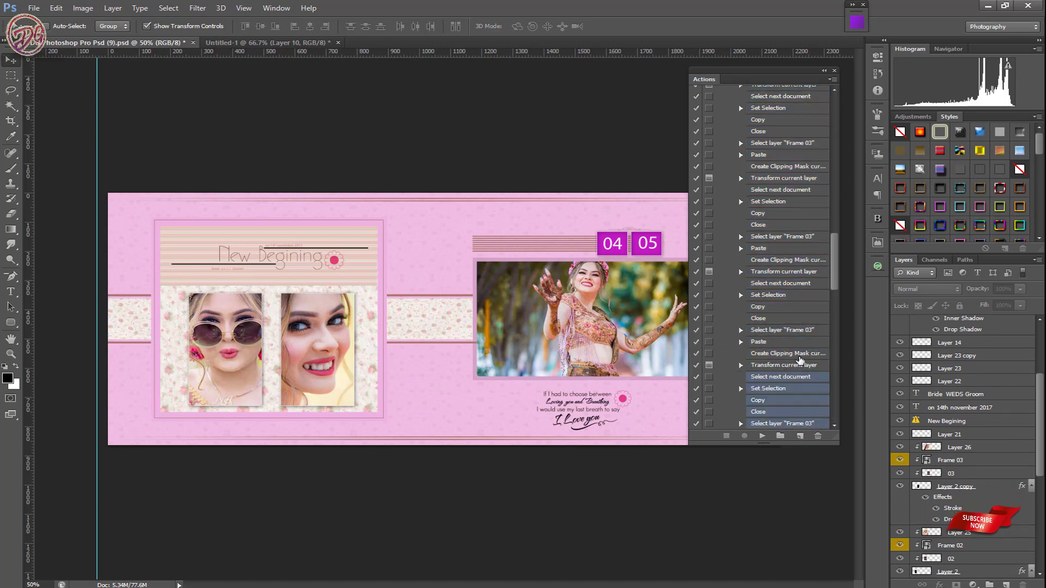
scroll(803, 349, down, 1)
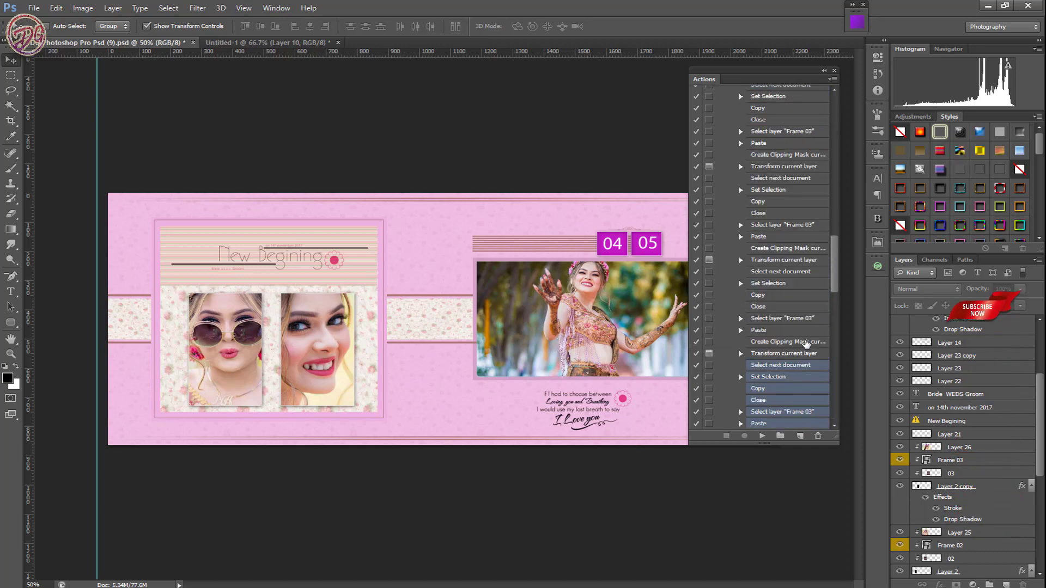
- Enlarge the Actions panel to show more of the action's steps
drag(783, 444, 782, 569)
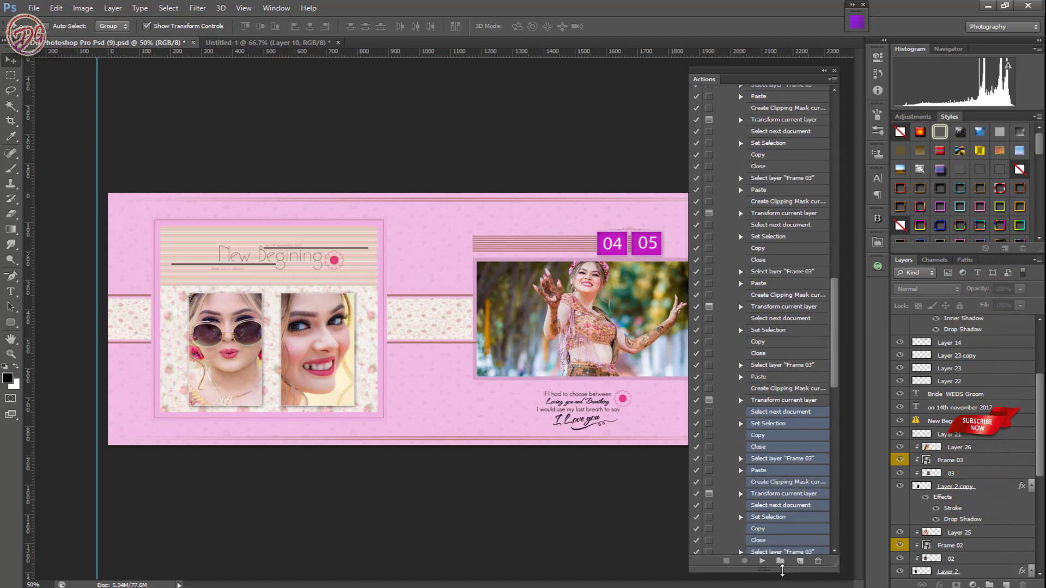
scroll(815, 333, up, 5)
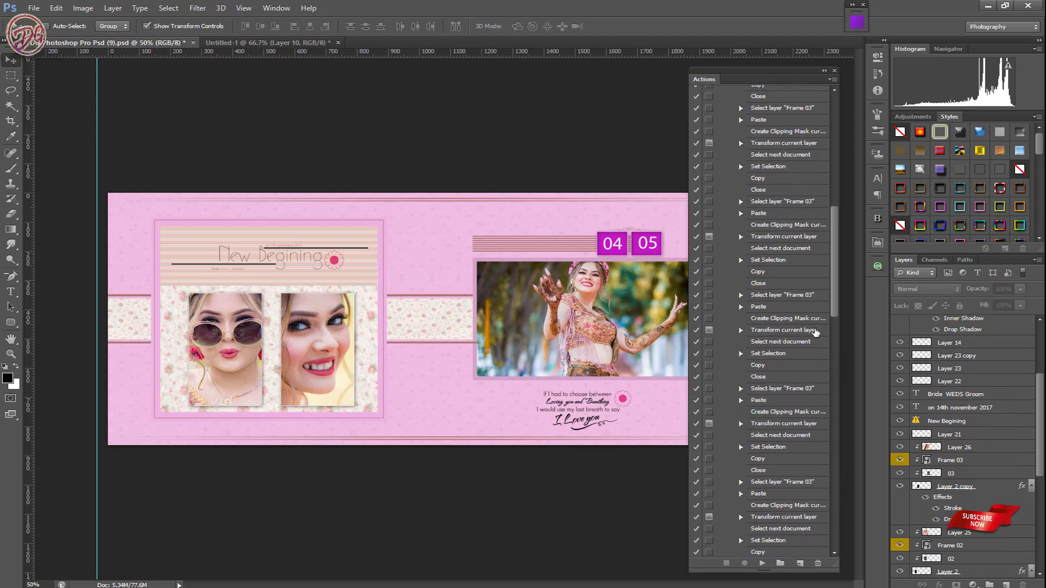
scroll(814, 330, up, 3)
scroll(813, 329, up, 2)
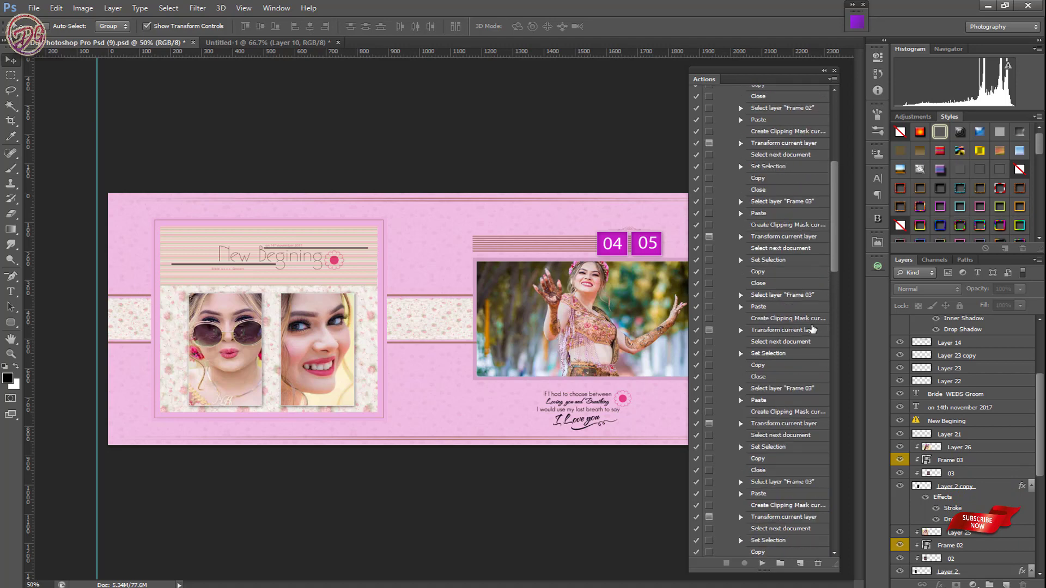
scroll(812, 329, up, 2)
scroll(812, 329, up, 2)
scroll(813, 329, up, 2)
scroll(811, 329, up, 3)
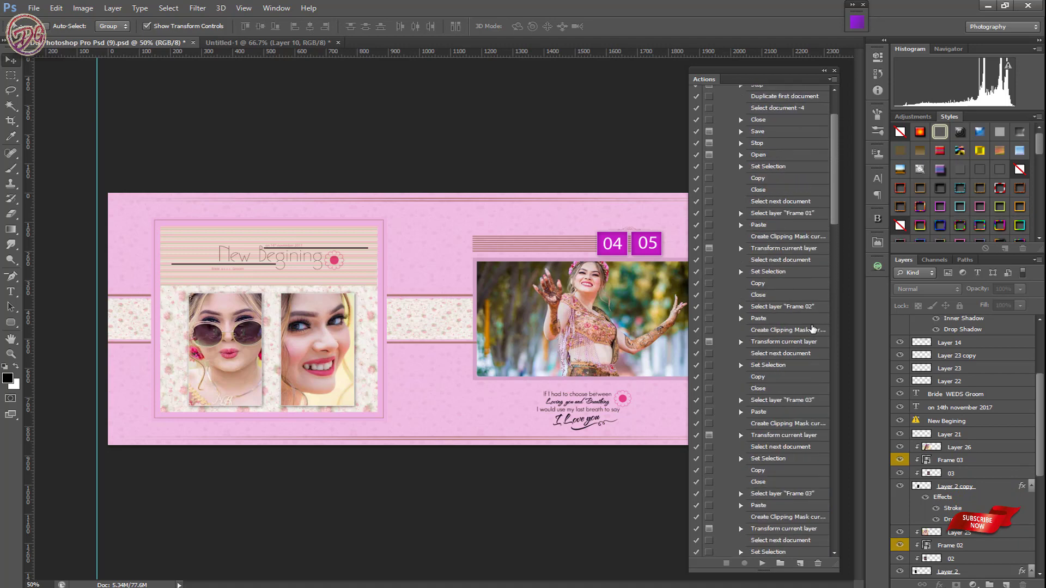
scroll(810, 328, up, 3)
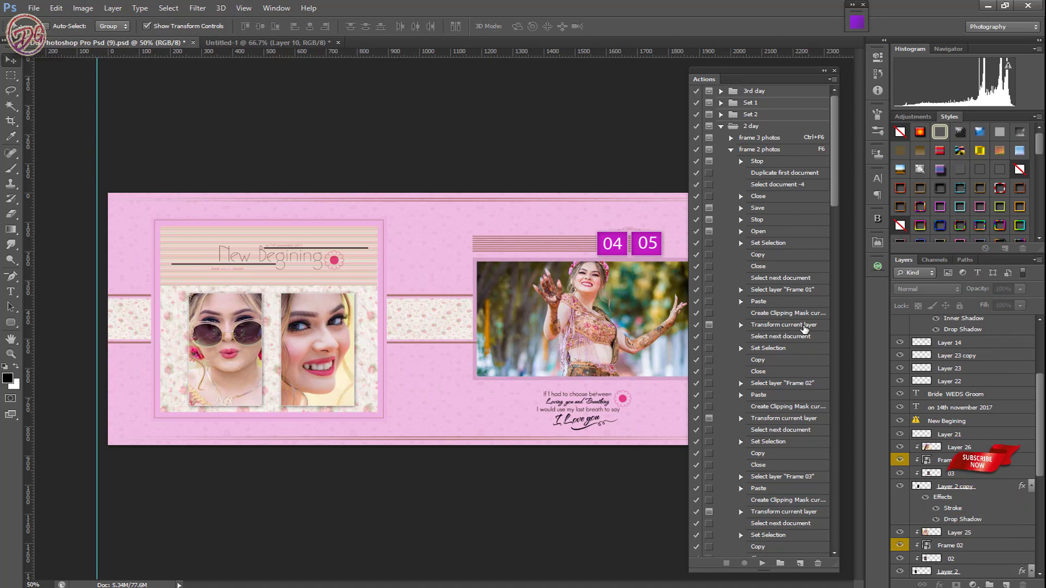
- Check the Select layer Frame 01, 02 and 03 steps, then bring Untitled-1 forward
click(808, 291)
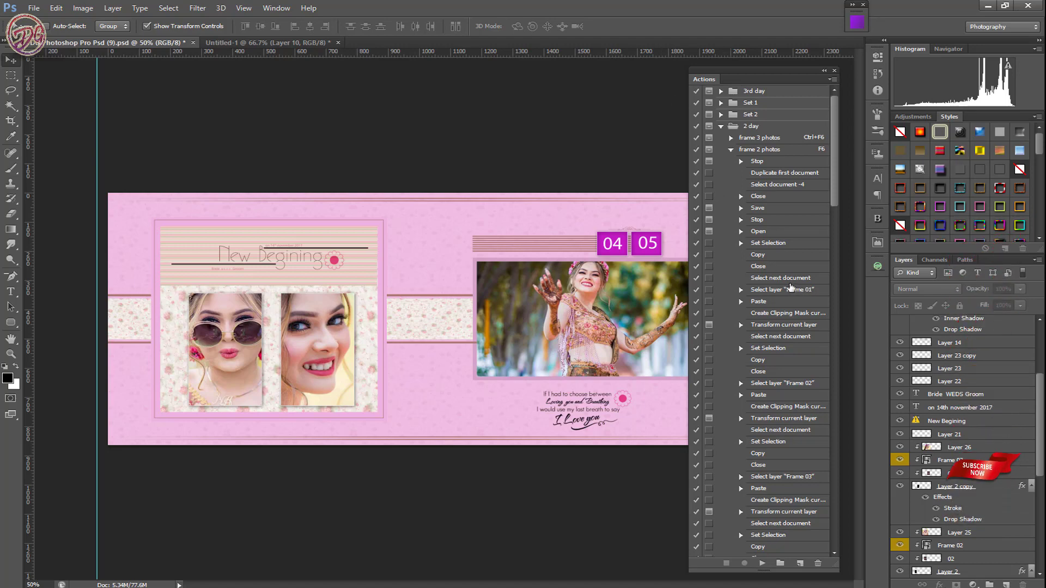
click(800, 384)
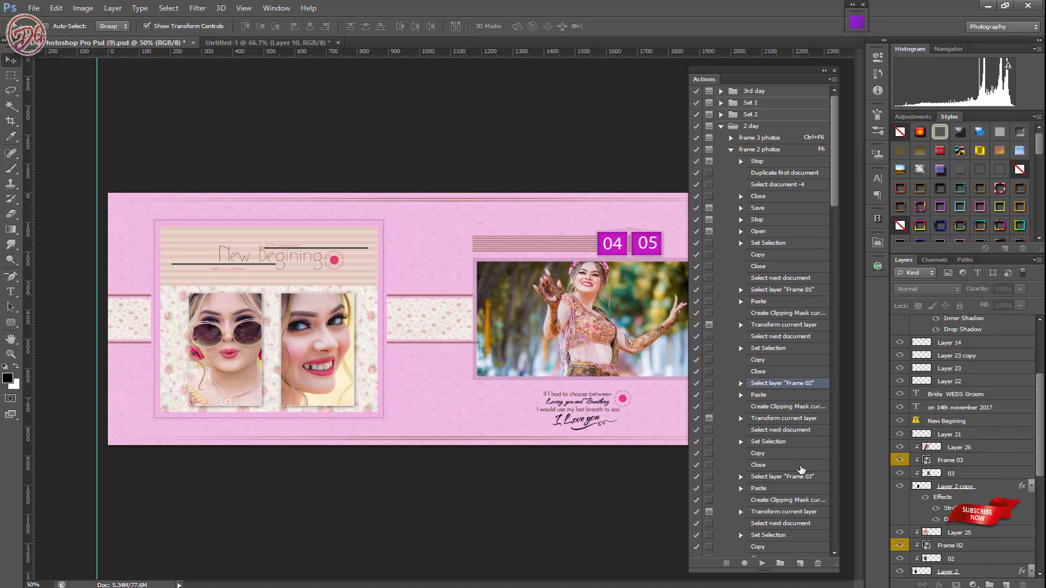
click(801, 477)
scroll(799, 452, down, 5)
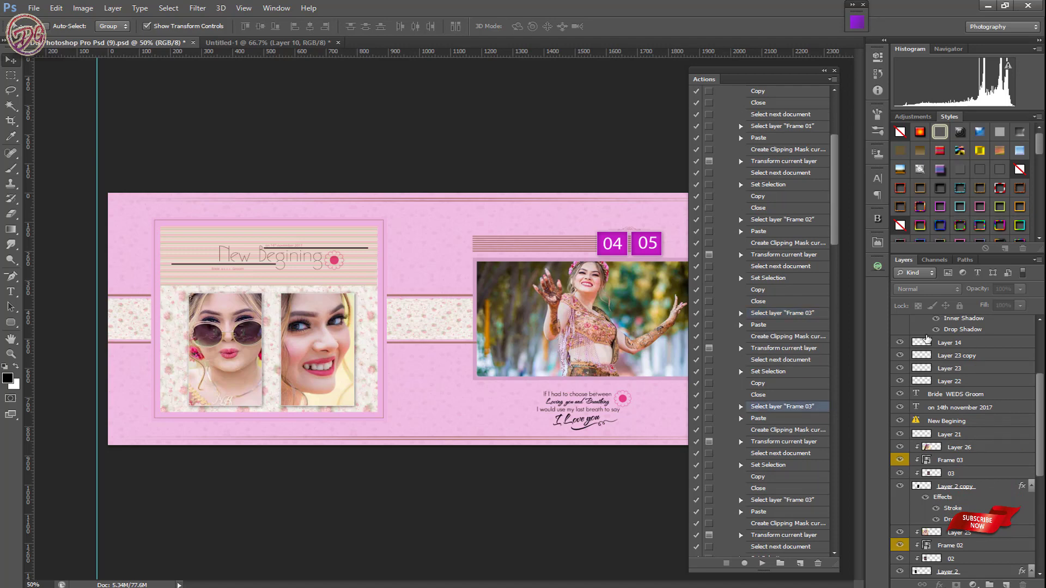
click(286, 47)
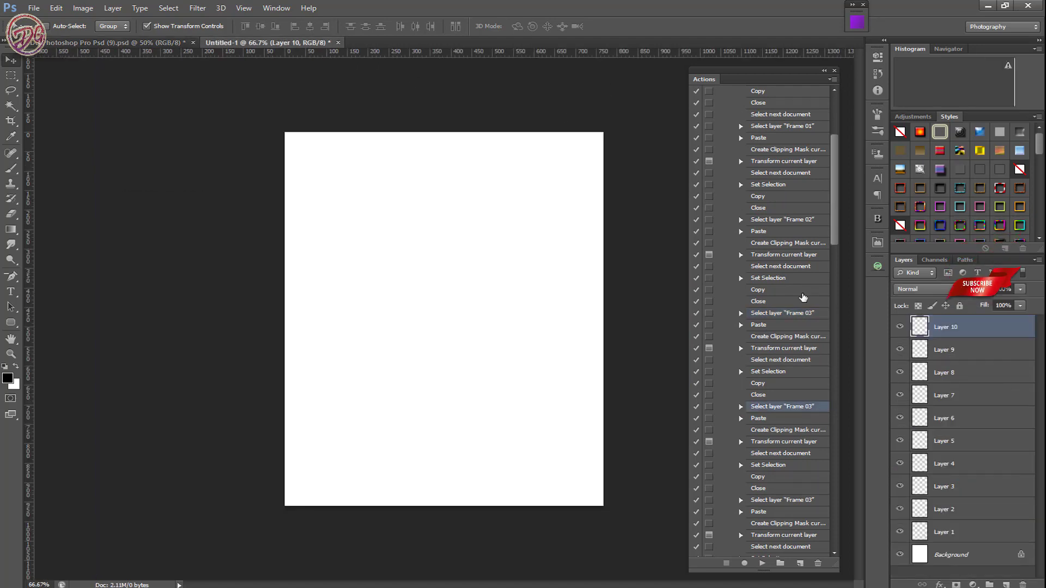
- Rename the top three layers, Layer 10 to Layer 8, as Frame 04, Frame 05 and Frame 06
double_click(939, 329)
text(F)
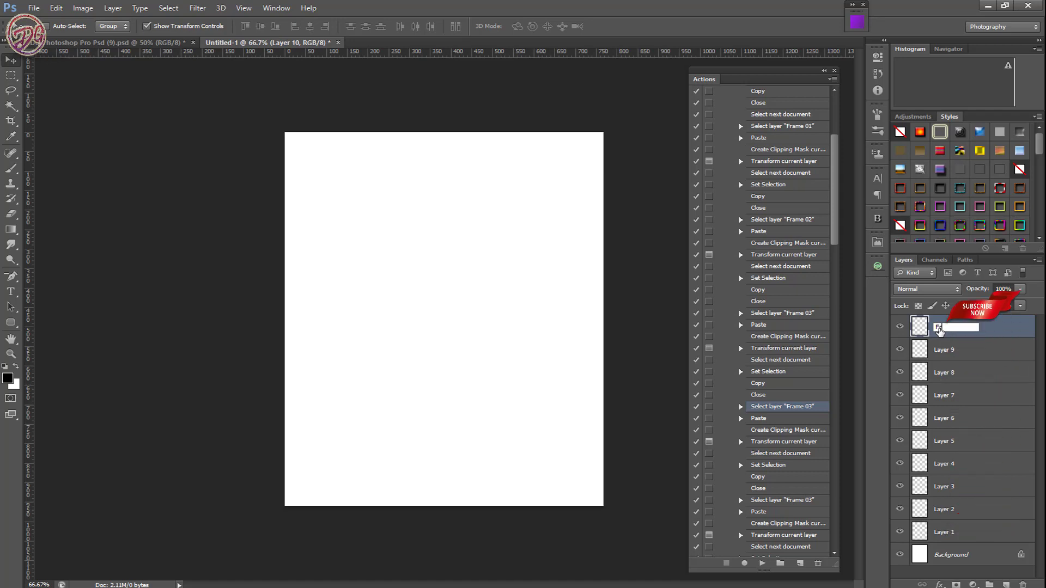
text(rame)
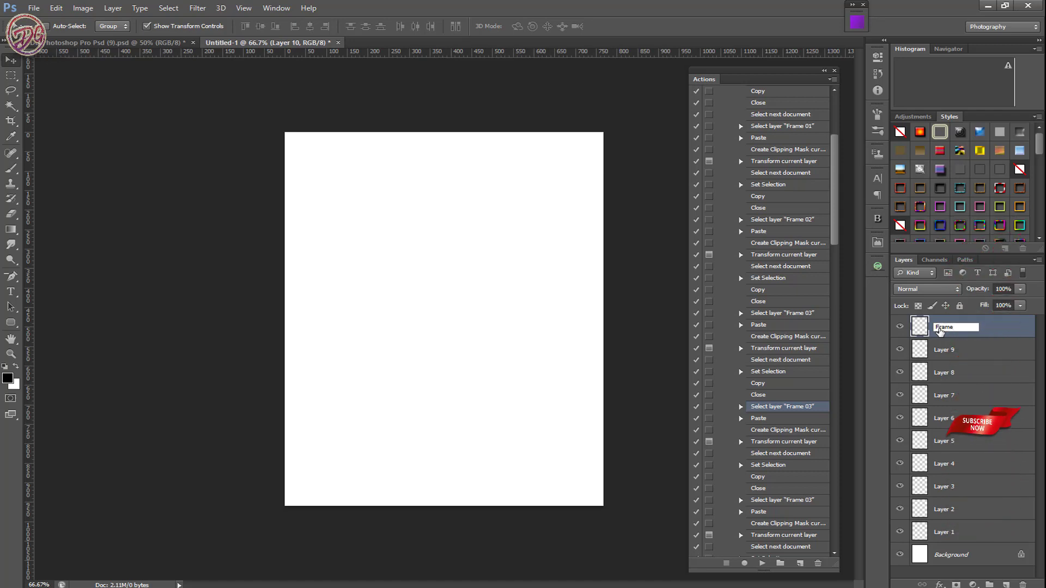
text( 04)
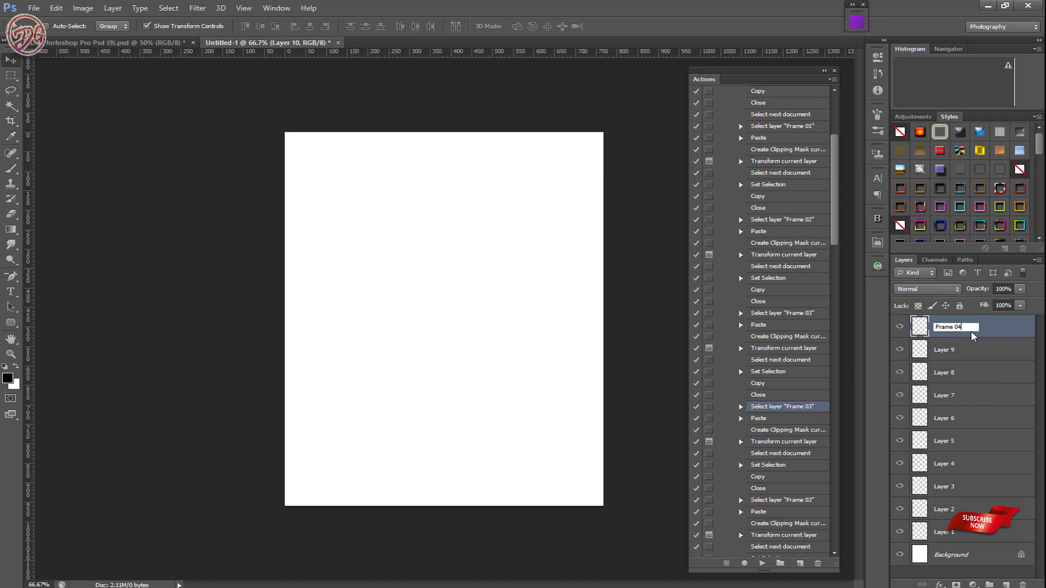
double_click(949, 348)
text(Frame 04)
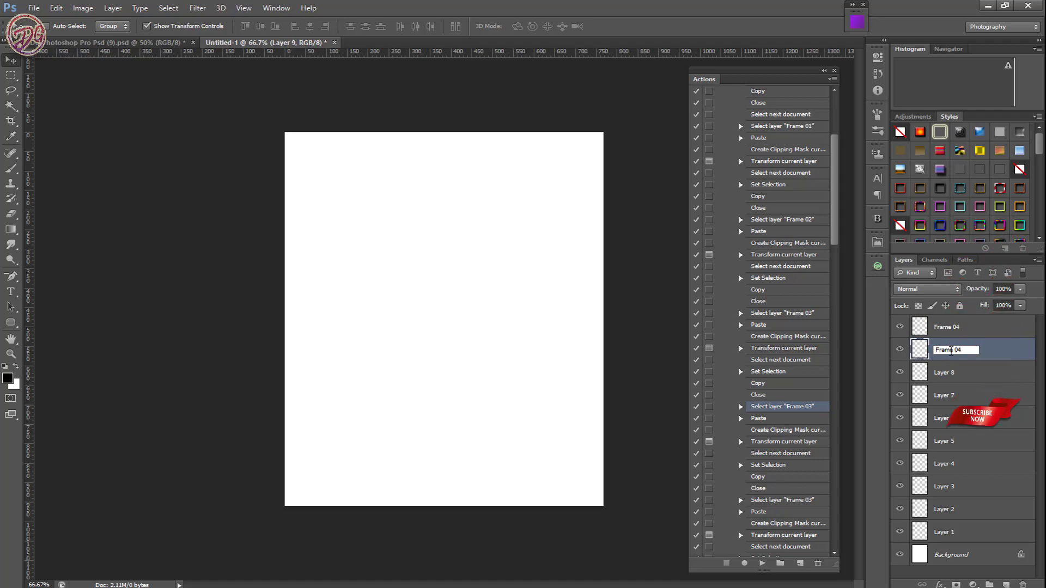
key(BackSpace)
text(5)
double_click(952, 372)
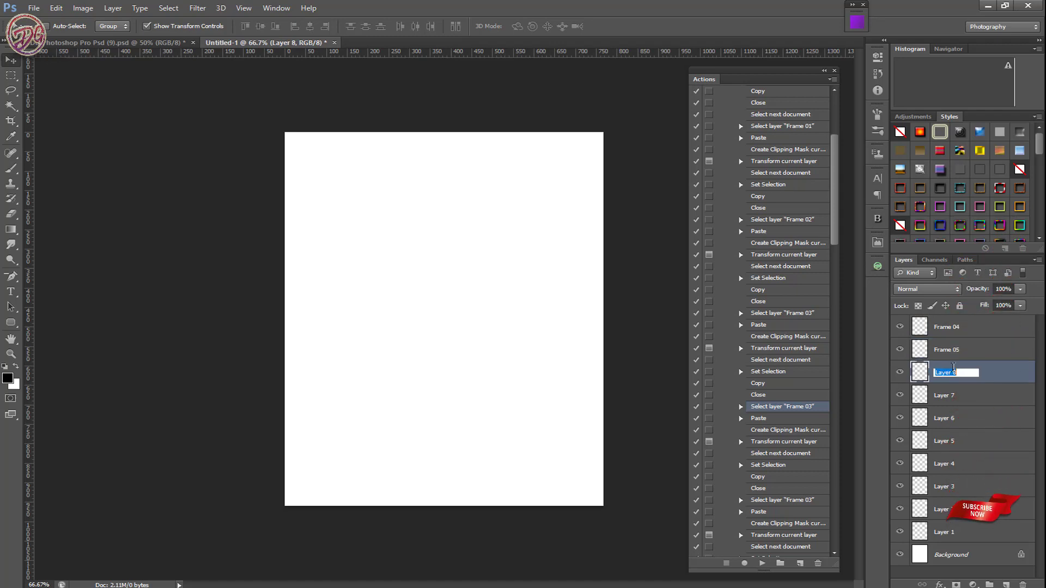
text(Frame 04)
- Rename the remaining seven layers Frame 07 through Frame 13, ending with the bottom layer
double_click(951, 396)
key(ctrl+c)
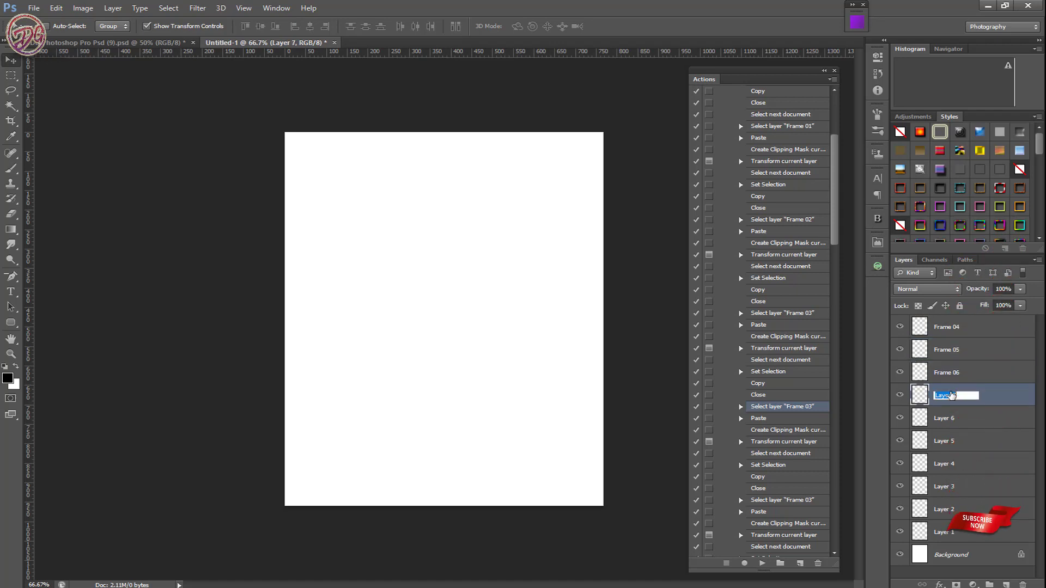
double_click(953, 420)
double_click(953, 439)
double_click(949, 463)
key(ctrl+v)
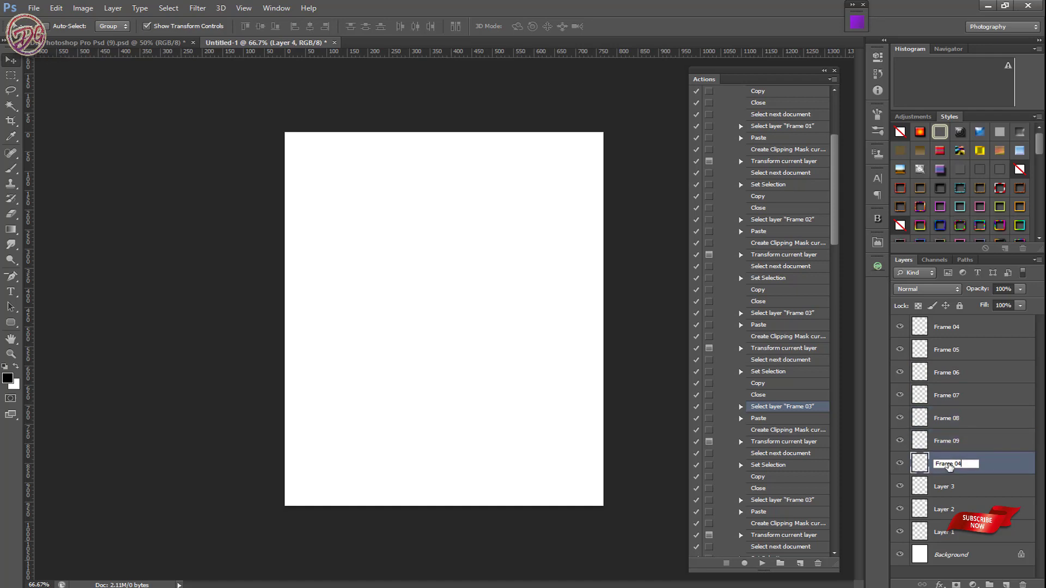
text(10)
double_click(949, 486)
text(11)
double_click(949, 510)
text(12)
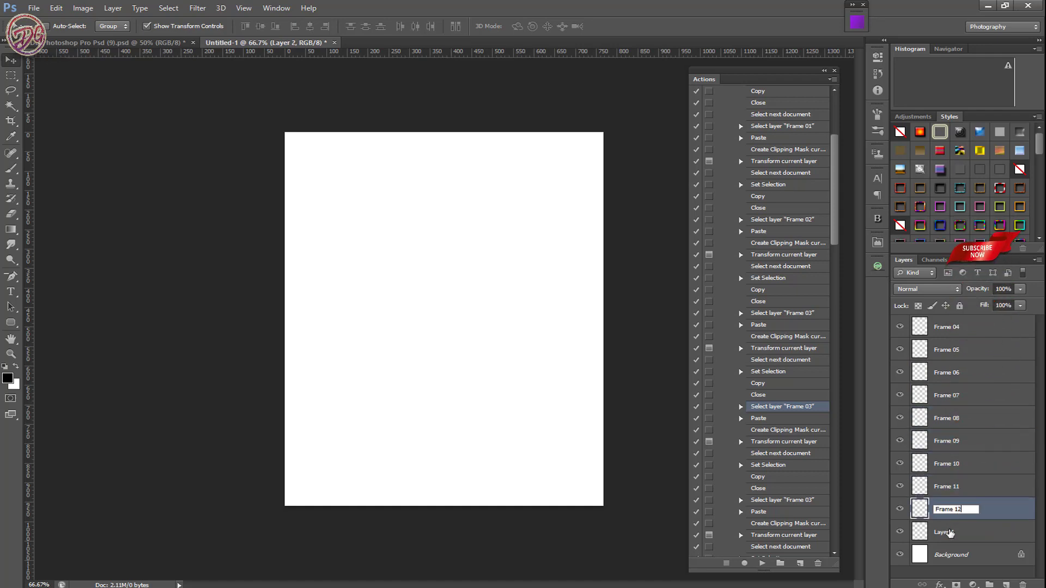
double_click(949, 532)
text(13)
click(960, 509)
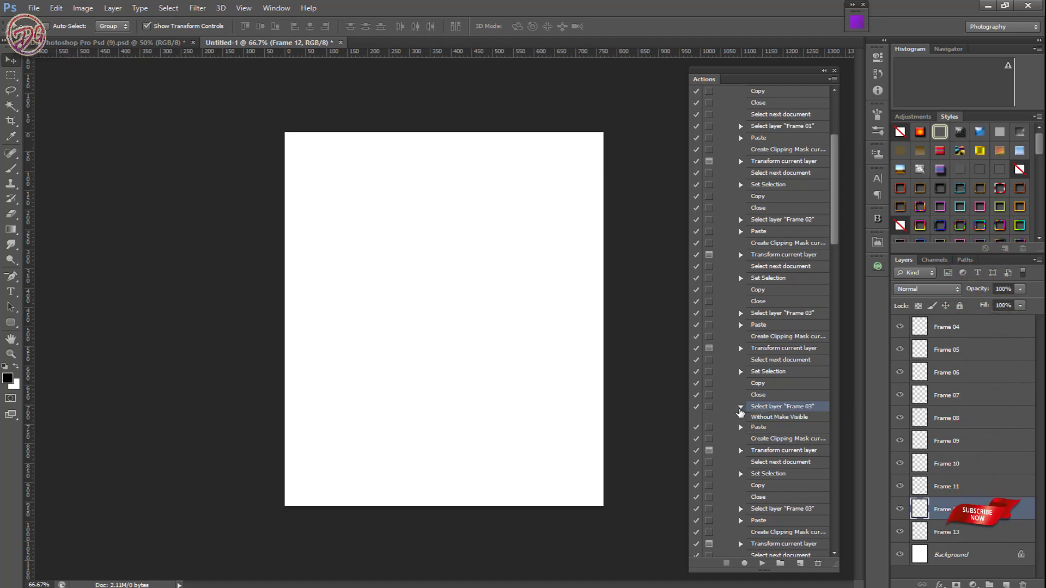
- Record selecting layer Frame 04 in place of the first Frame 03 select step, then delete the old step
double_click(785, 409)
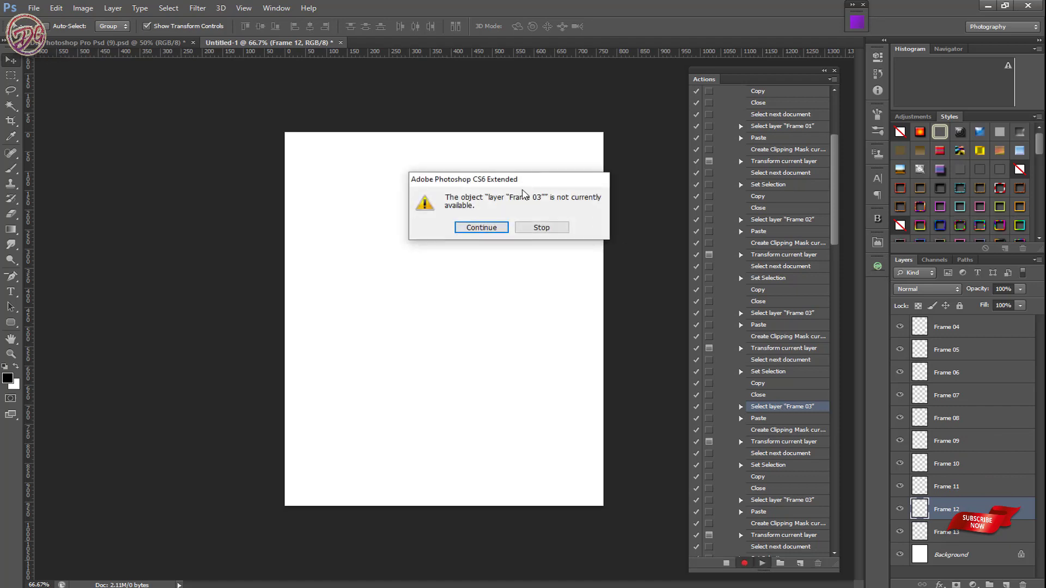
click(542, 227)
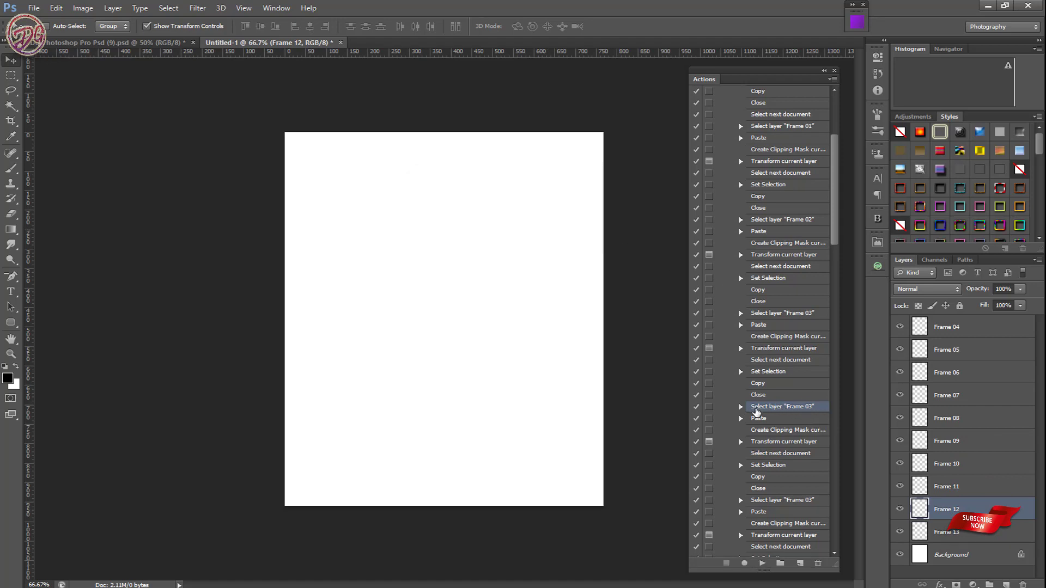
scroll(800, 381, down, 2)
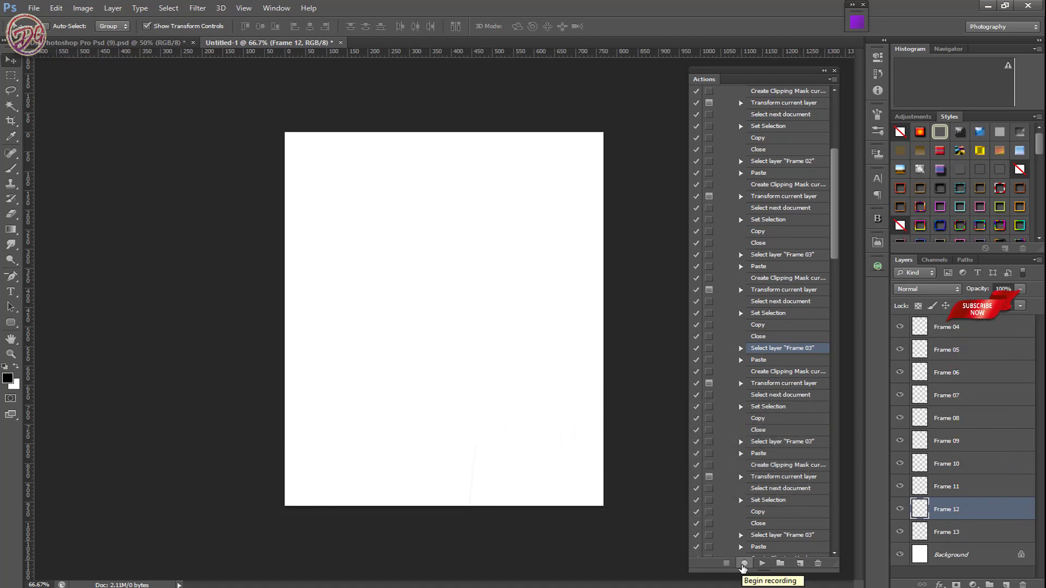
click(745, 564)
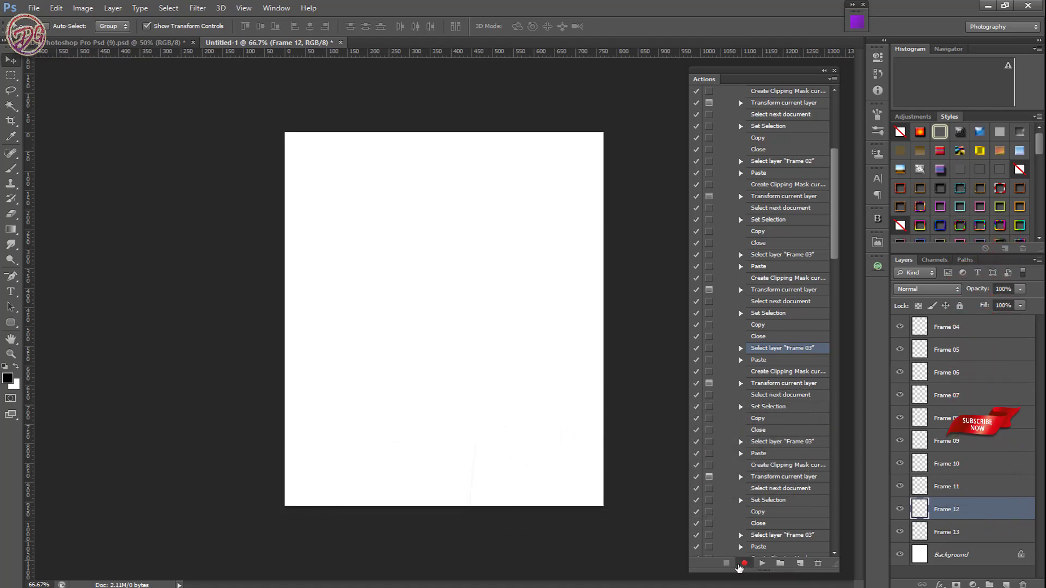
click(960, 329)
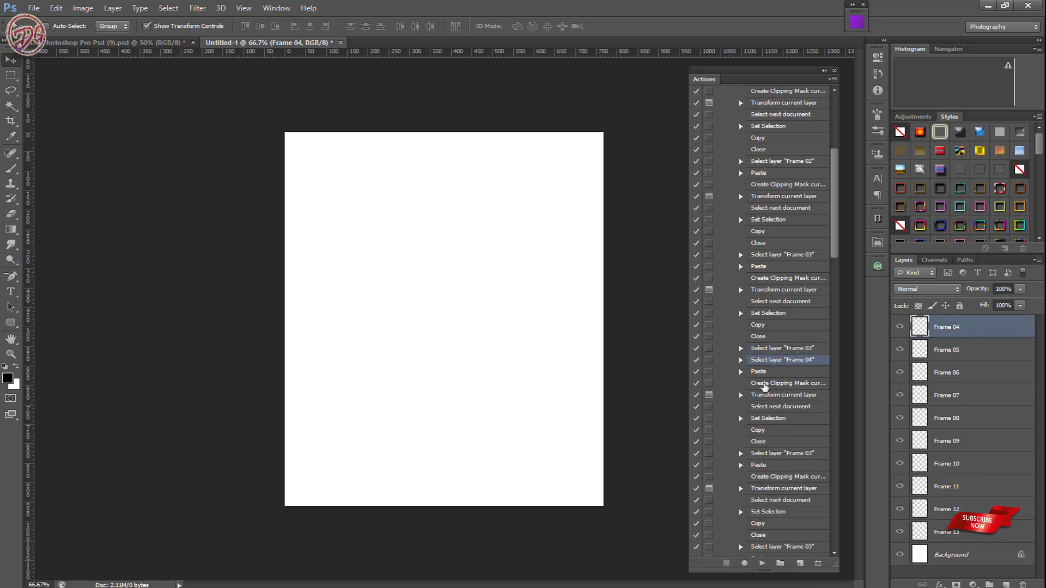
drag(788, 349, 819, 562)
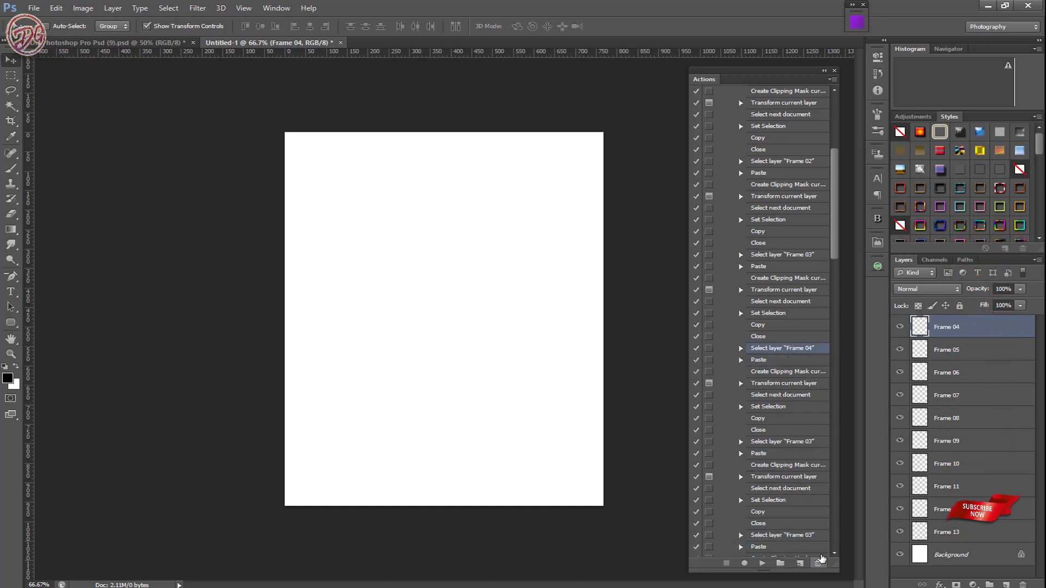
- Record selecting layer Frame 05 in the next block and delete its replaced Frame 03 step
scroll(793, 382, down, 2)
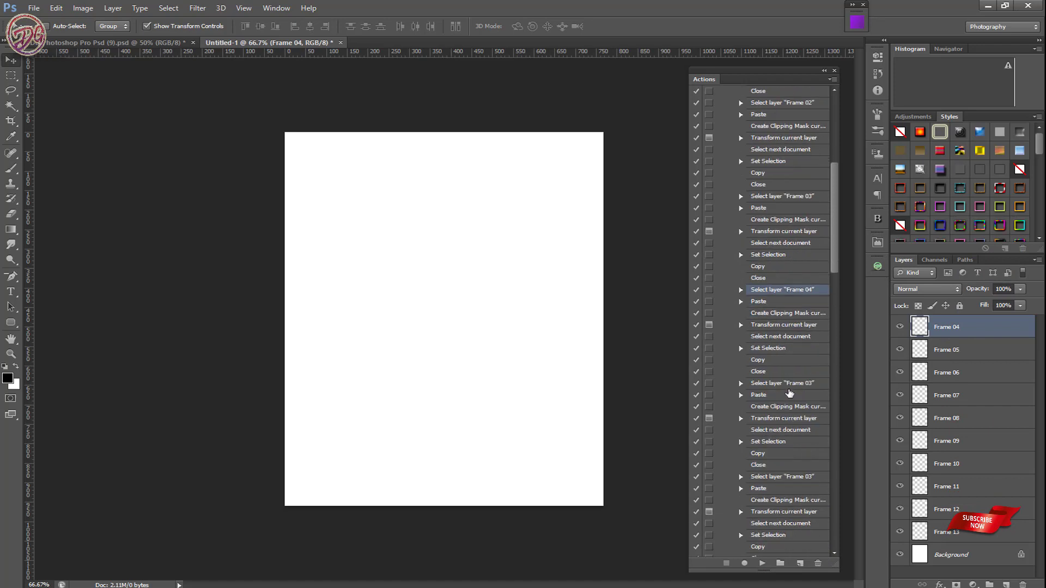
scroll(790, 394, down, 1)
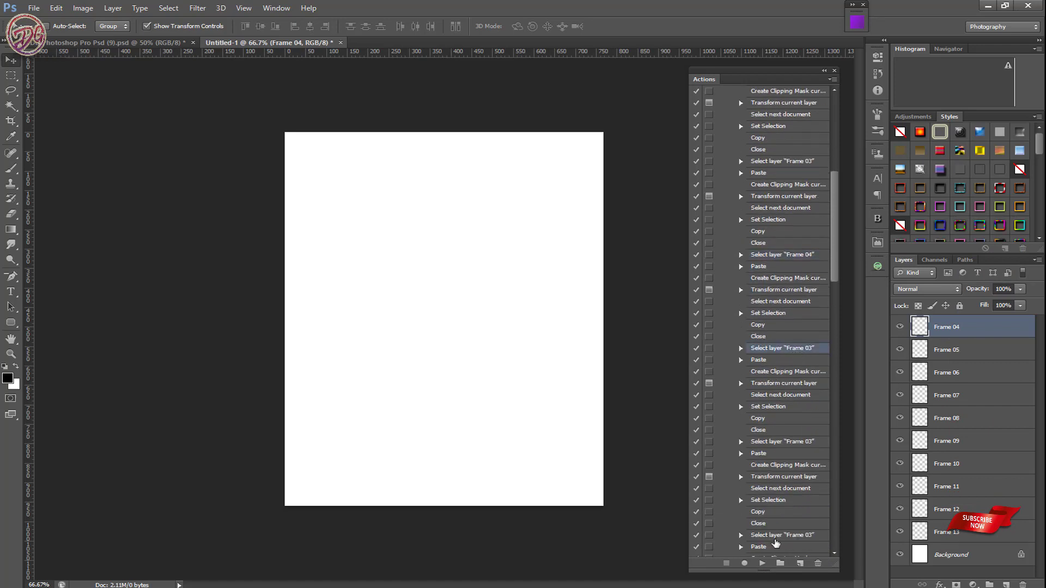
click(745, 564)
click(961, 352)
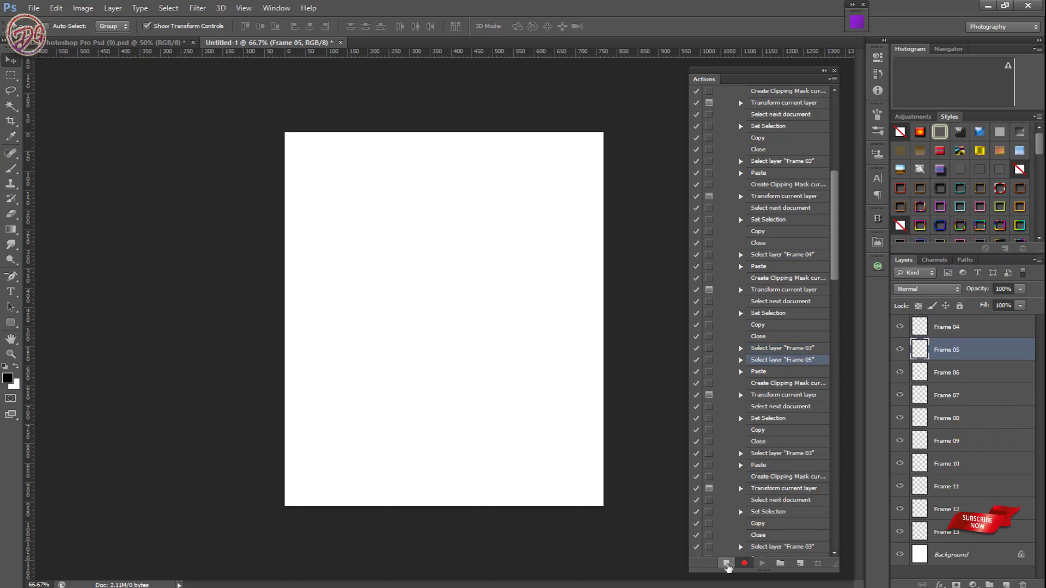
drag(799, 453, 818, 563)
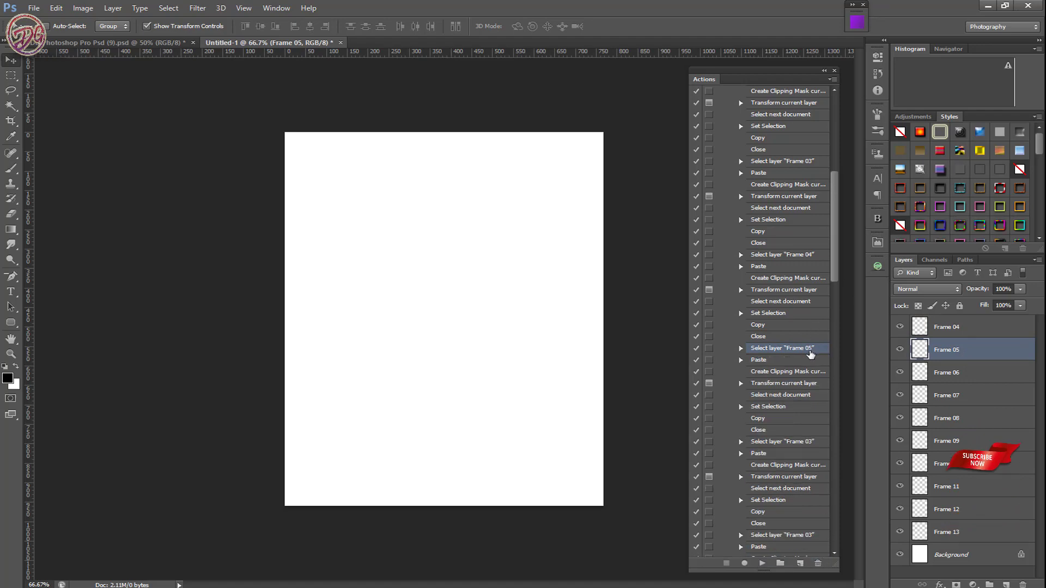
scroll(811, 352, down, 2)
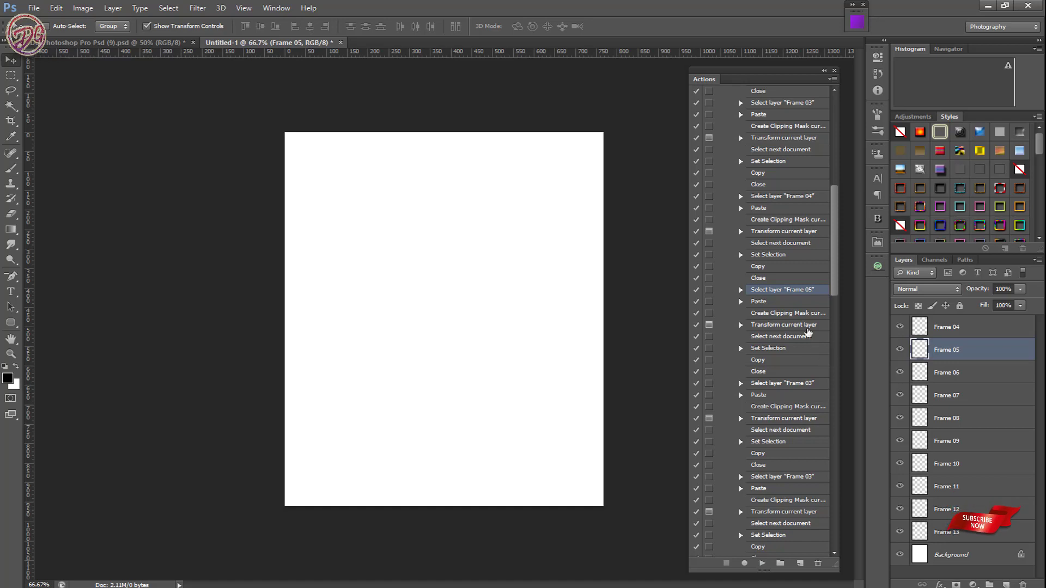
- Retarget the next block's select step to Frame 06 and delete the replaced Frame 03 step
click(792, 381)
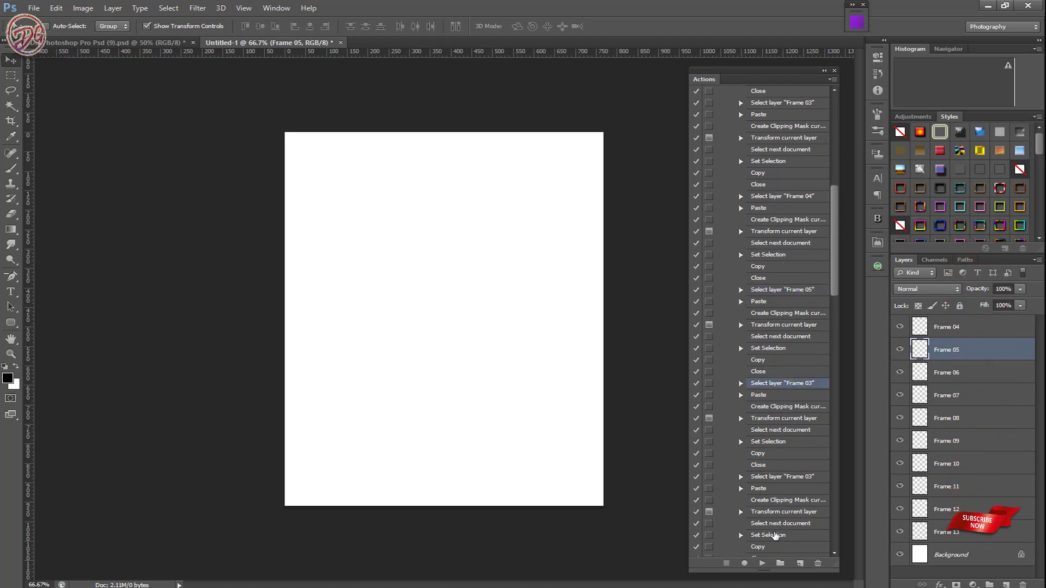
click(942, 376)
click(726, 564)
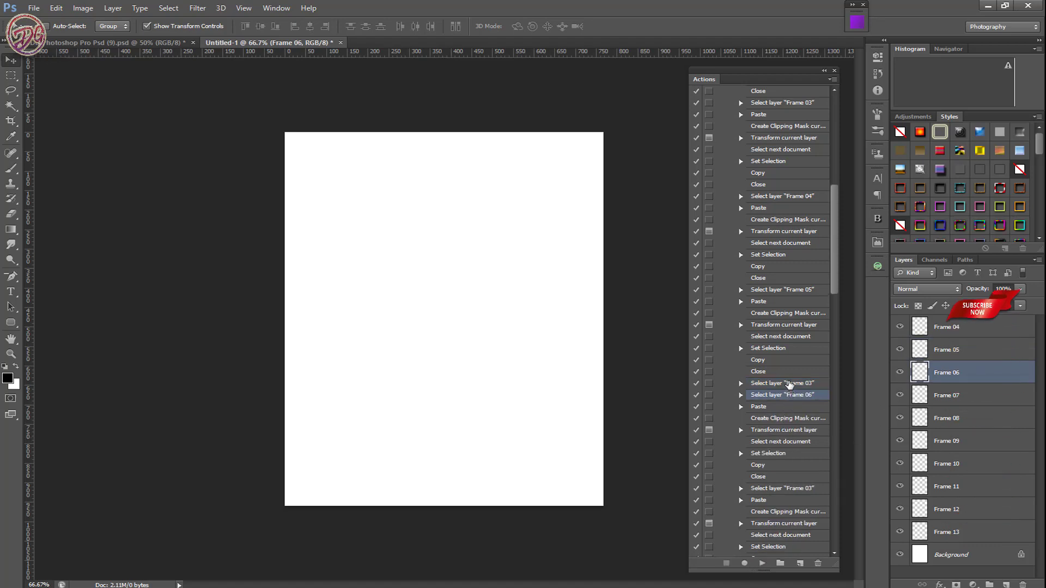
mouse_move(790, 384)
mouse_down()
mouse_move(818, 526)
mouse_move(796, 474)
mouse_up()
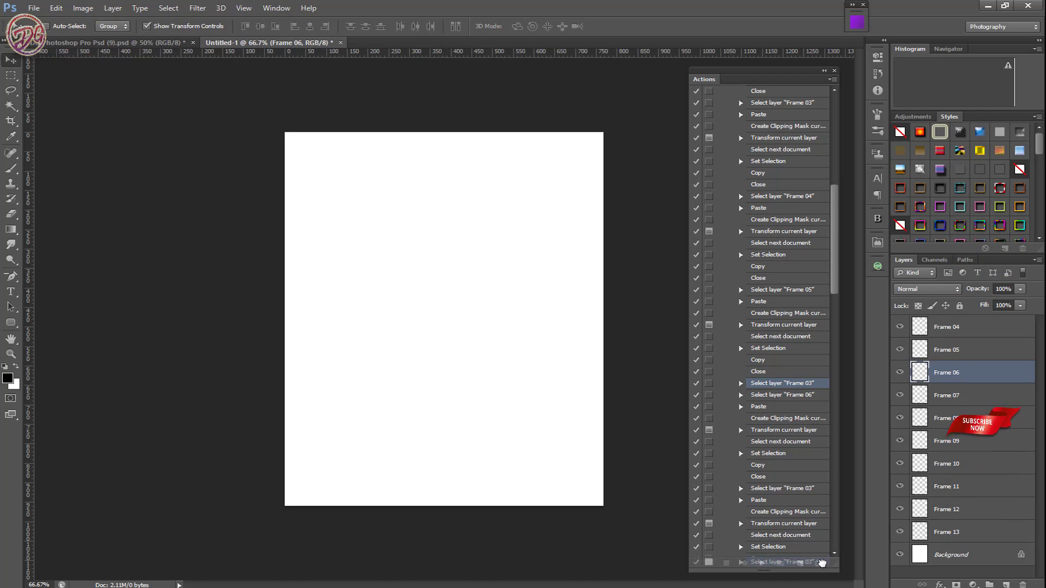
- Retarget the following block's select step to Frame 07, removing its Frame 03 step
click(795, 376)
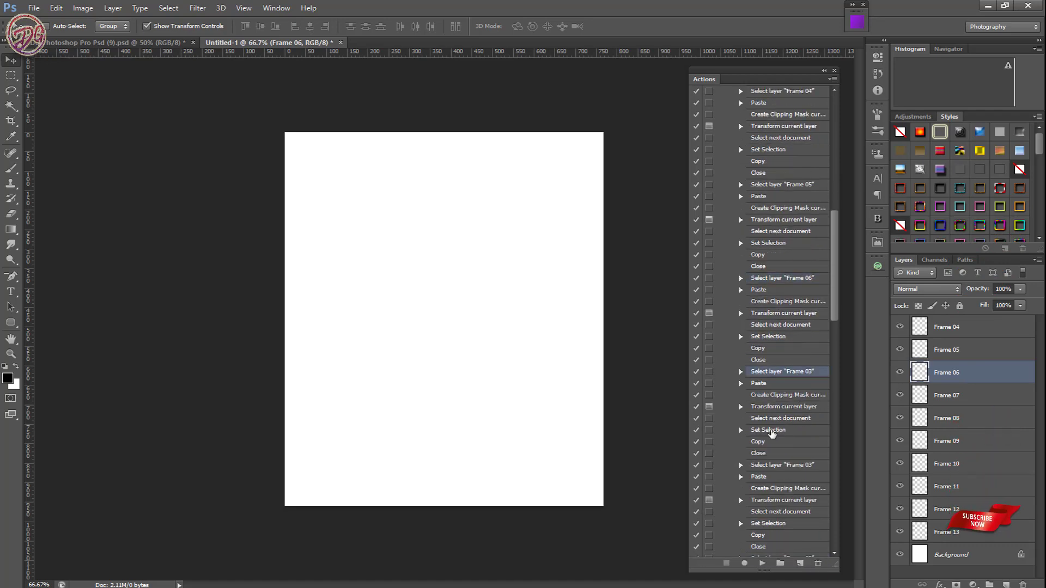
click(963, 401)
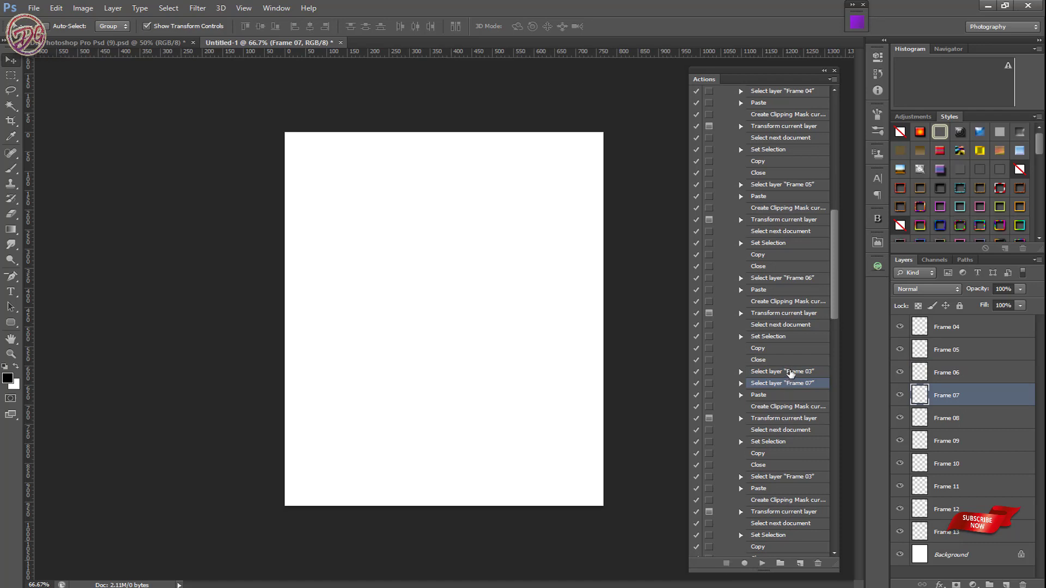
drag(791, 374, 818, 563)
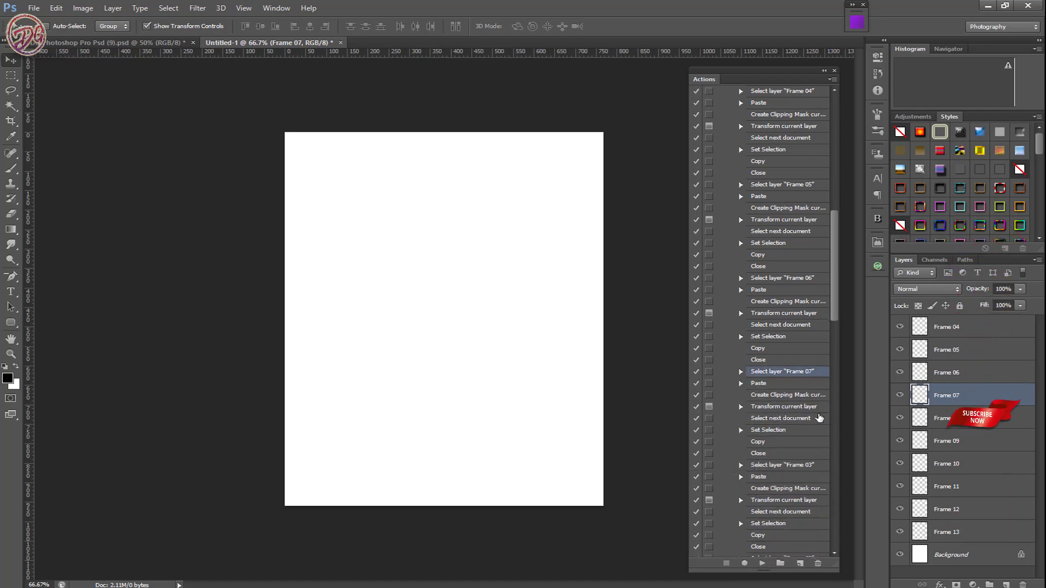
scroll(806, 408, down, 2)
scroll(794, 355, down, 2)
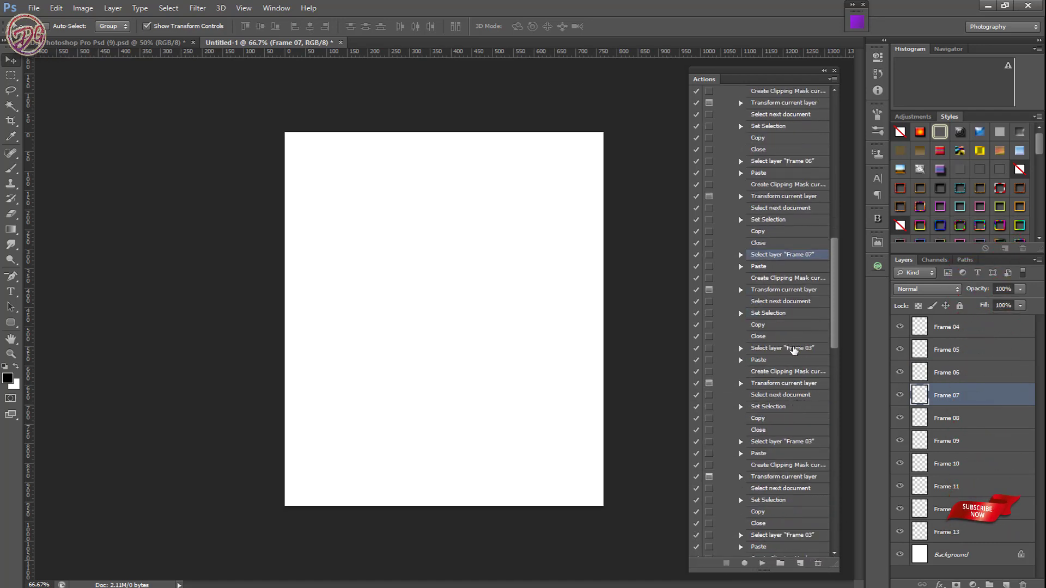
click(793, 350)
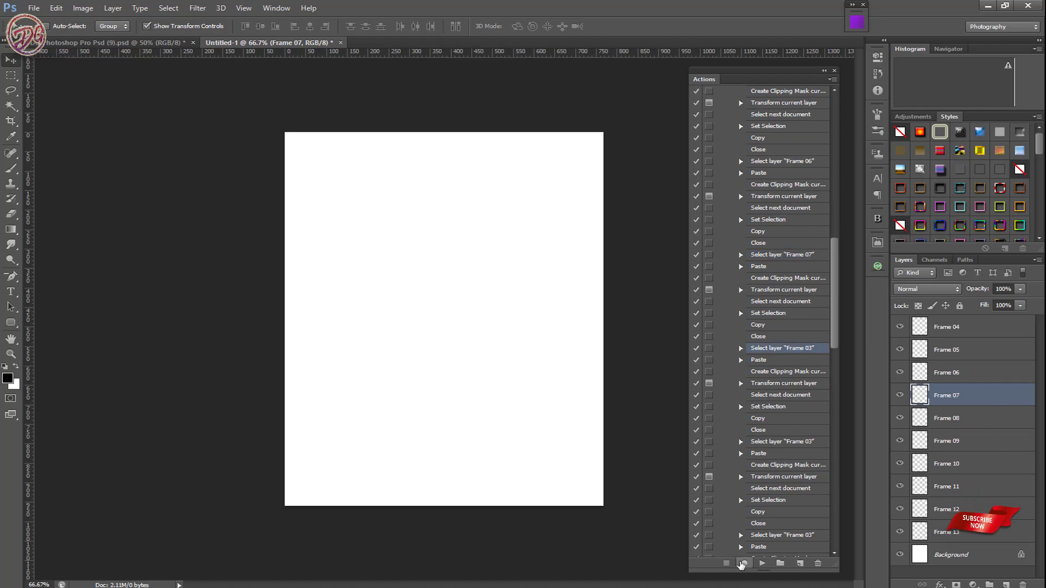
- Record selecting layers Frame 08 through Frame 11 in the next action blocks
click(932, 411)
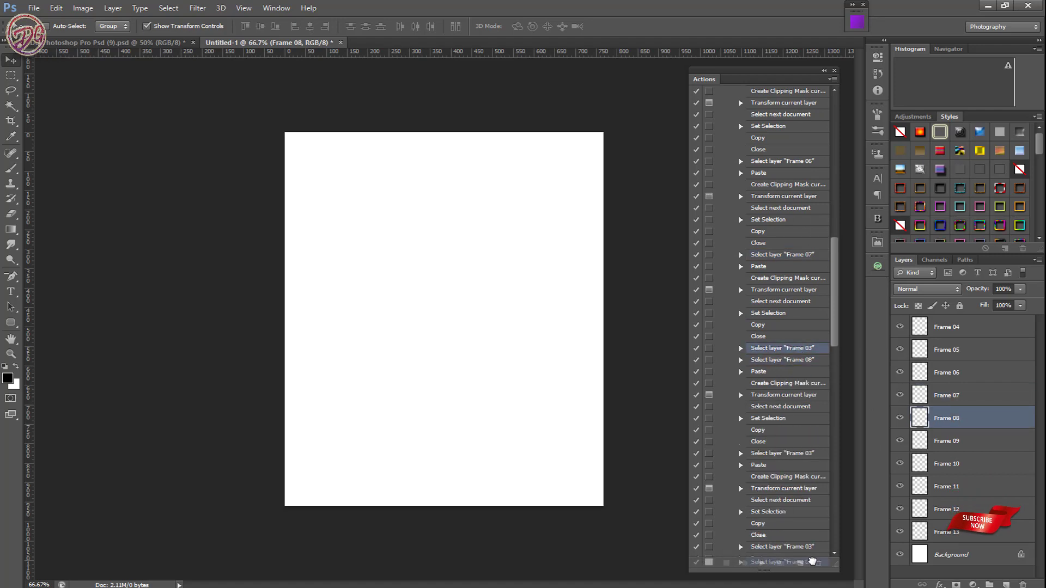
scroll(727, 547, down, 2)
click(956, 444)
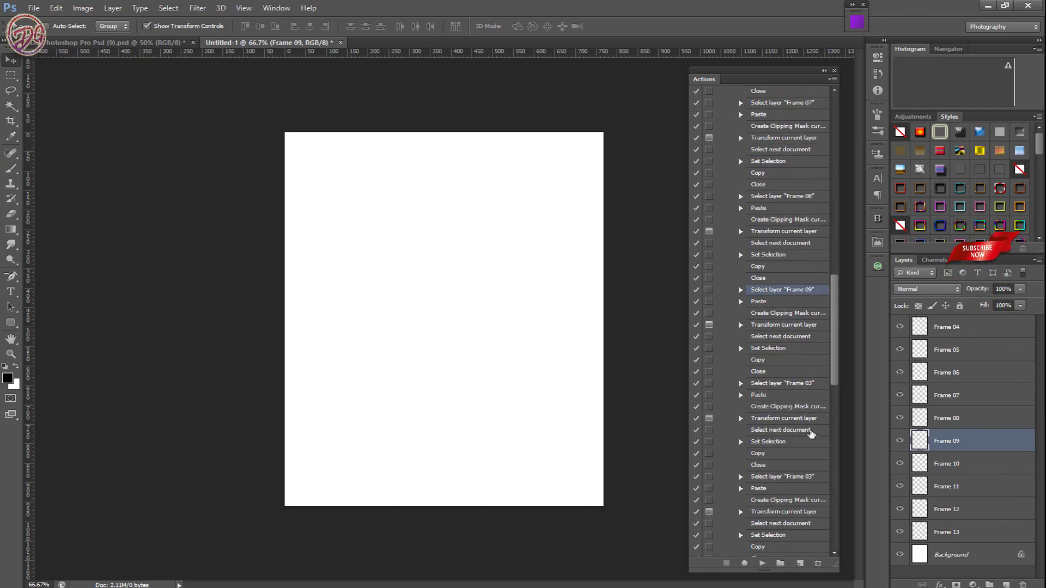
key(alt+bracketleft)
key(alt+bracketleft)
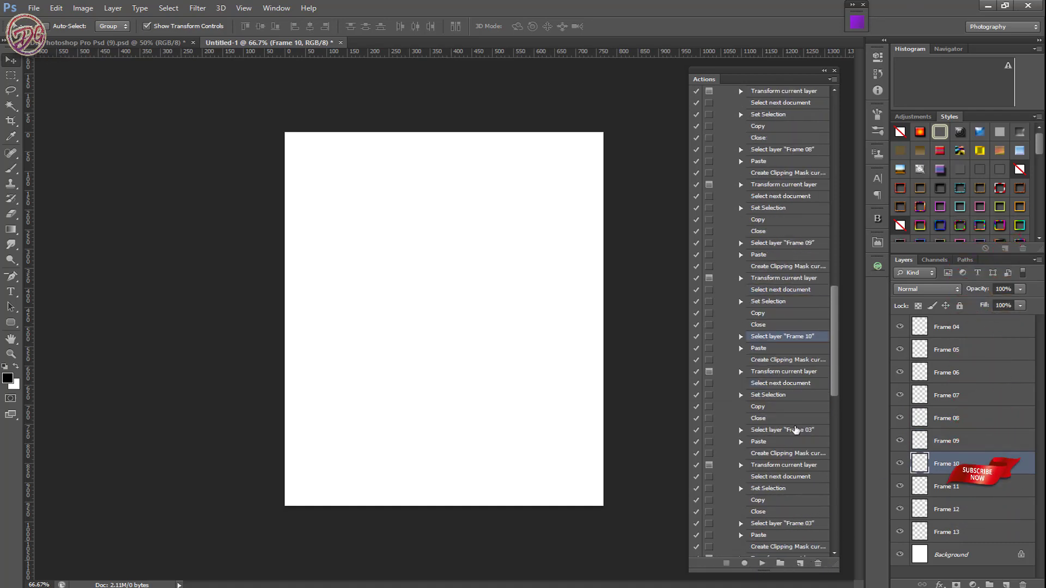
click(726, 564)
double_click(793, 430)
click(551, 233)
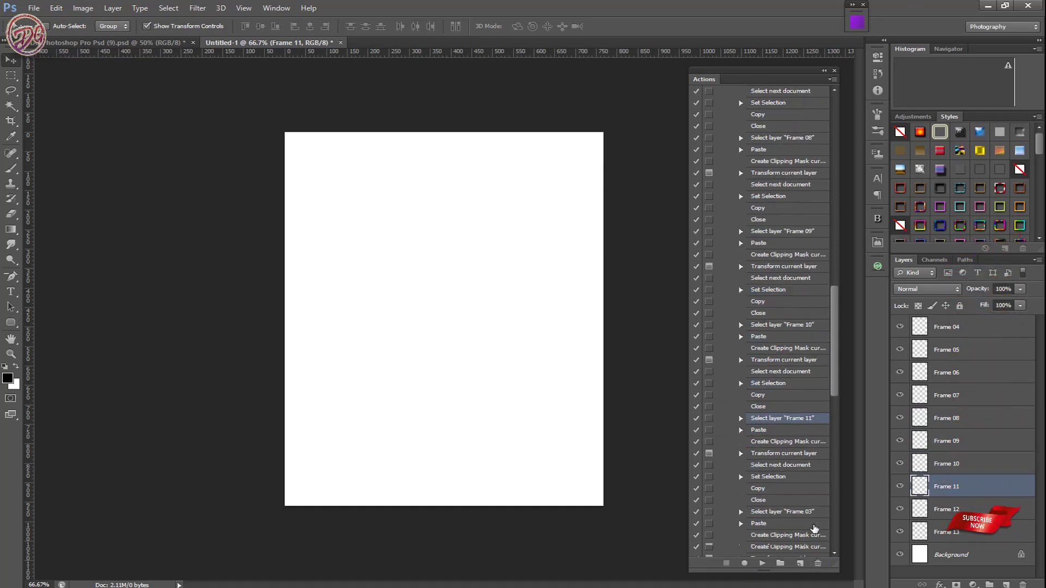
- Record selecting Frame 12 and Frame 13, and delete the replaced Frame 03 step
scroll(763, 436, down, 1)
click(744, 564)
key(alt+bracketleft)
scroll(763, 563, down, 2)
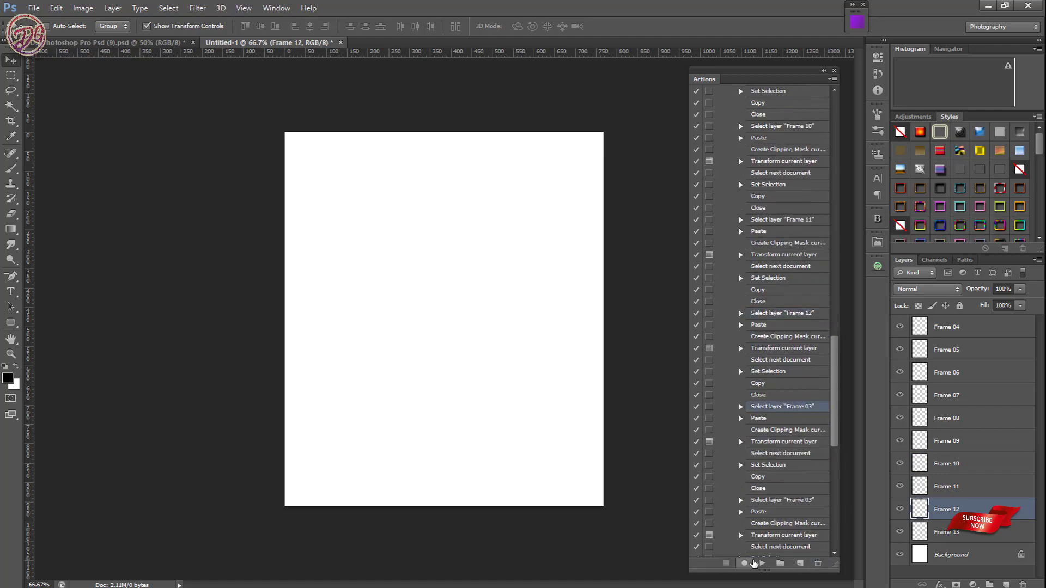
click(744, 564)
key(alt+bracketleft)
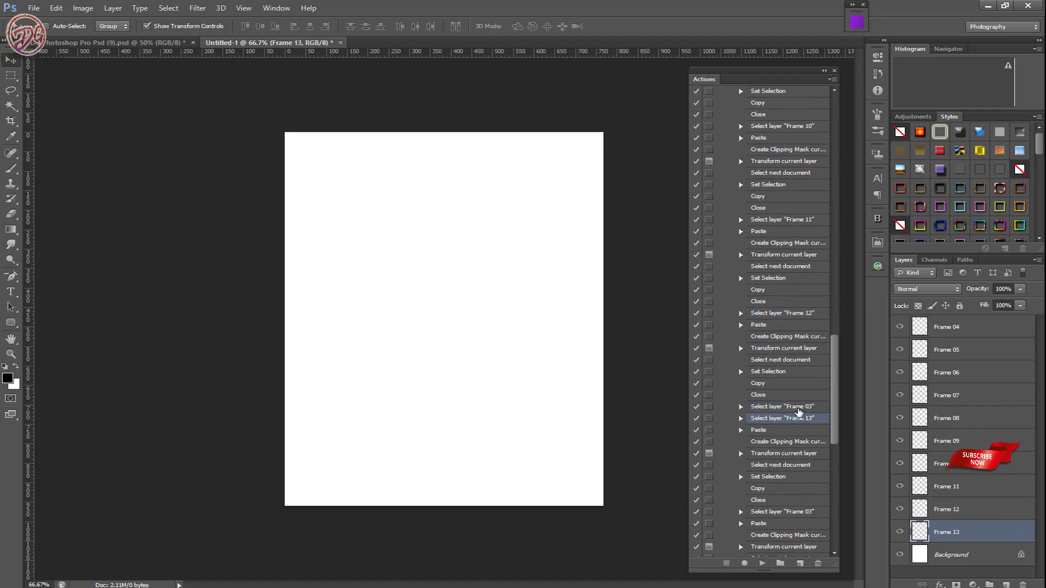
drag(806, 406, 817, 563)
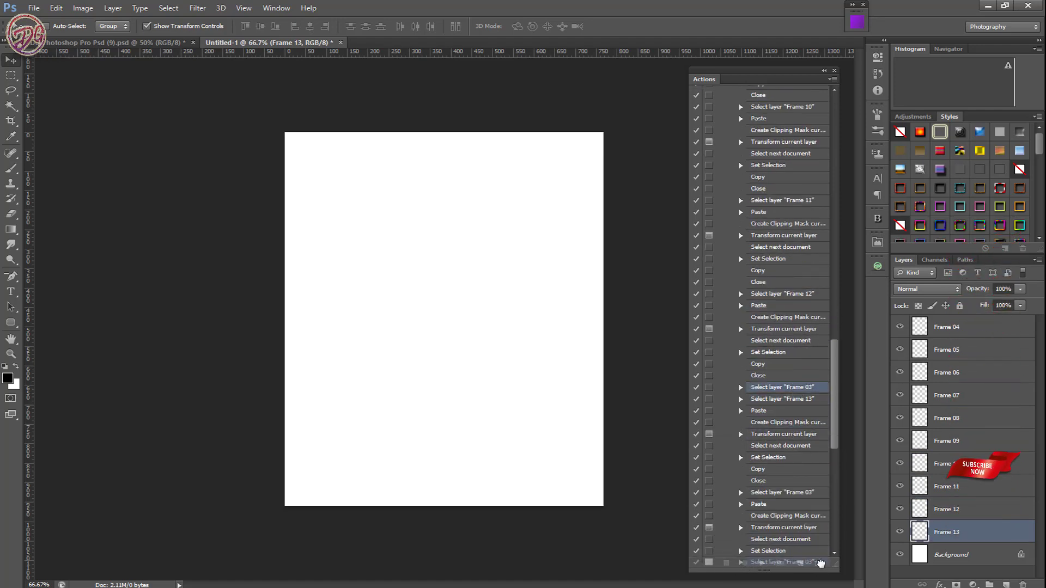
scroll(805, 439, down, 3)
scroll(803, 437, down, 2)
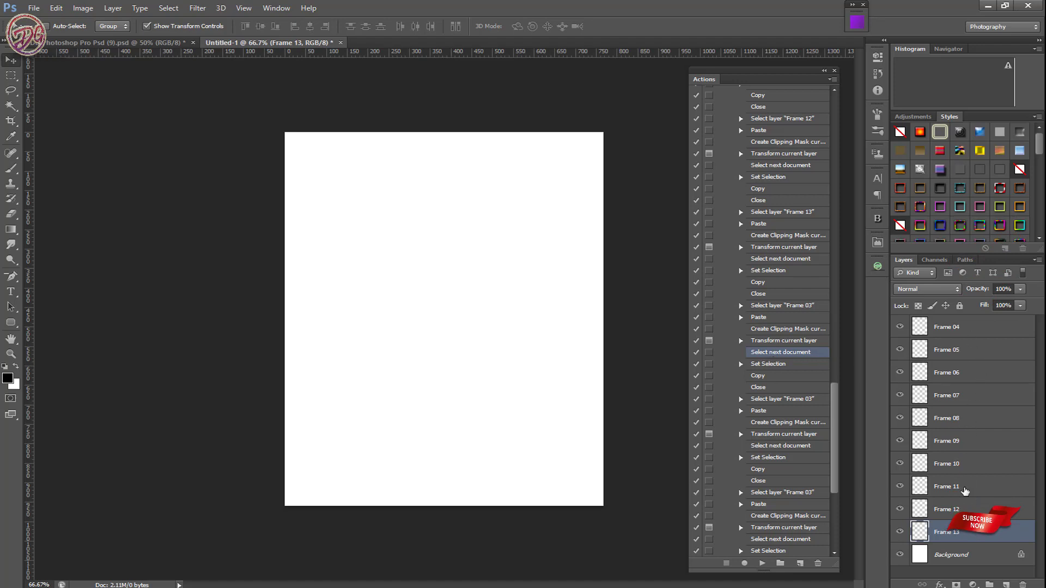
- Delete the leftover trailing Frame 03 steps at the end of the action
scroll(803, 432, down, 1)
scroll(801, 449, down, 1)
scroll(798, 449, down, 1)
scroll(796, 460, down, 1)
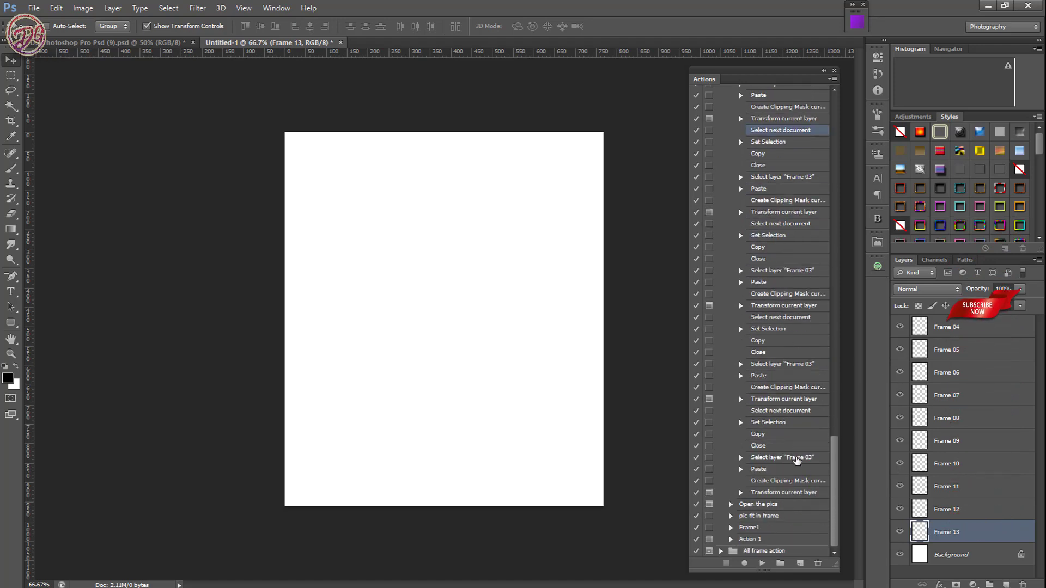
shift+click(801, 493)
drag(801, 492, 803, 550)
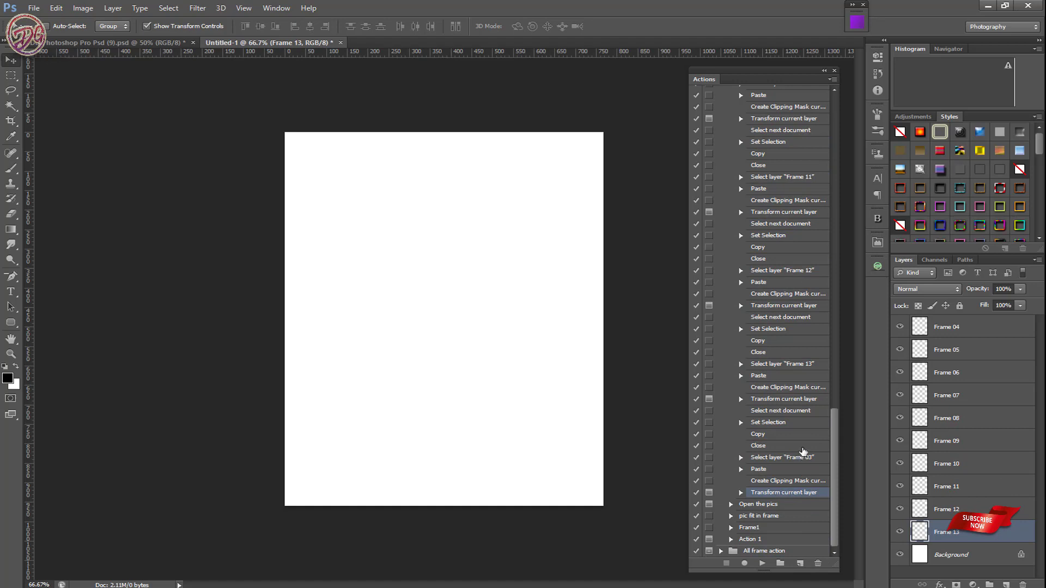
shift+click(787, 411)
drag(786, 410, 820, 550)
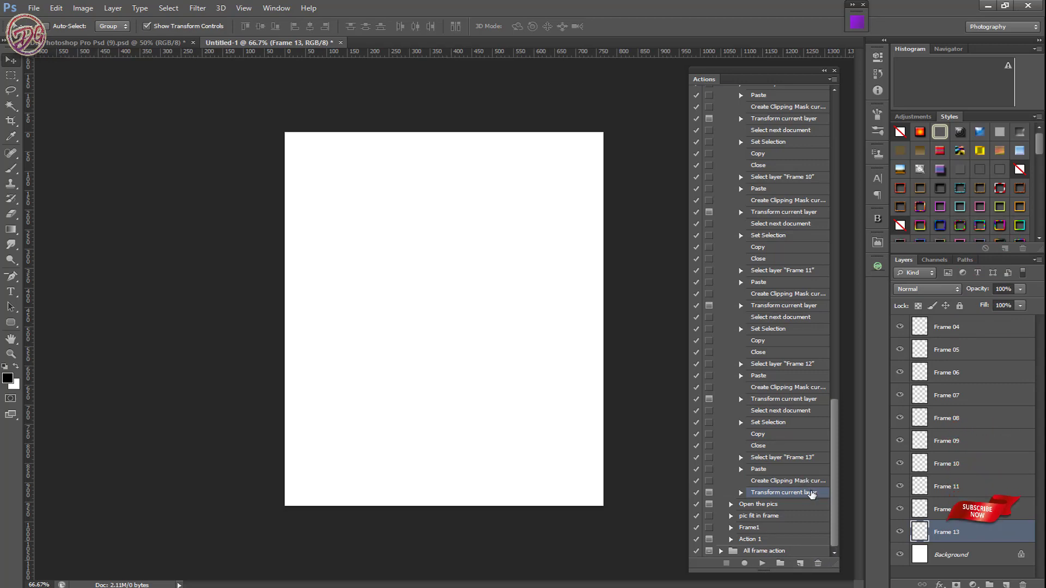
- Collapse the finished 'frame 2 photos' action at the top of the Actions list
scroll(806, 458, up, 5)
scroll(801, 425, up, 5)
scroll(801, 403, up, 5)
scroll(802, 388, up, 5)
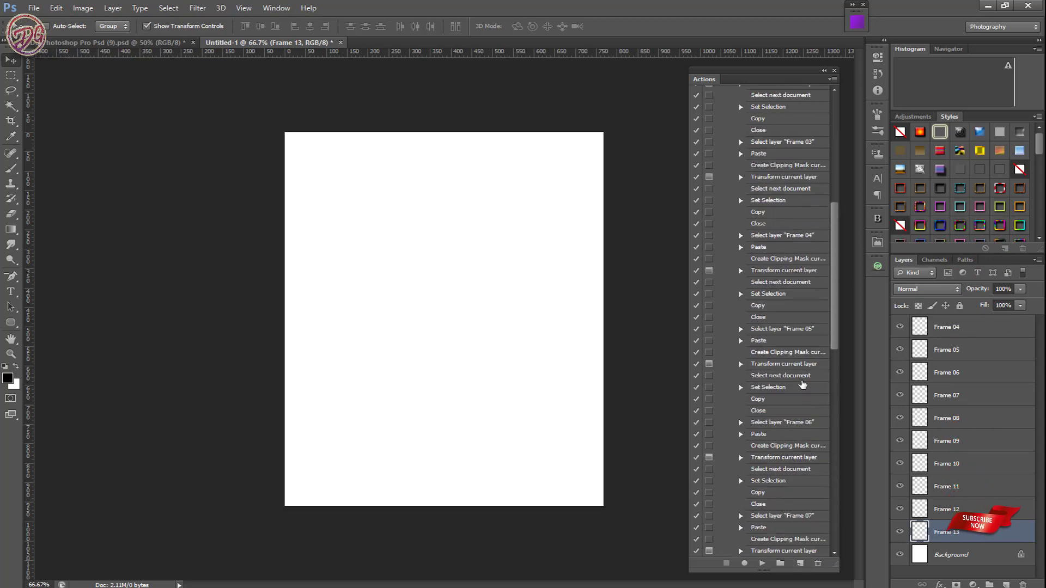
scroll(802, 384, up, 2)
scroll(801, 384, up, 2)
scroll(799, 382, up, 1)
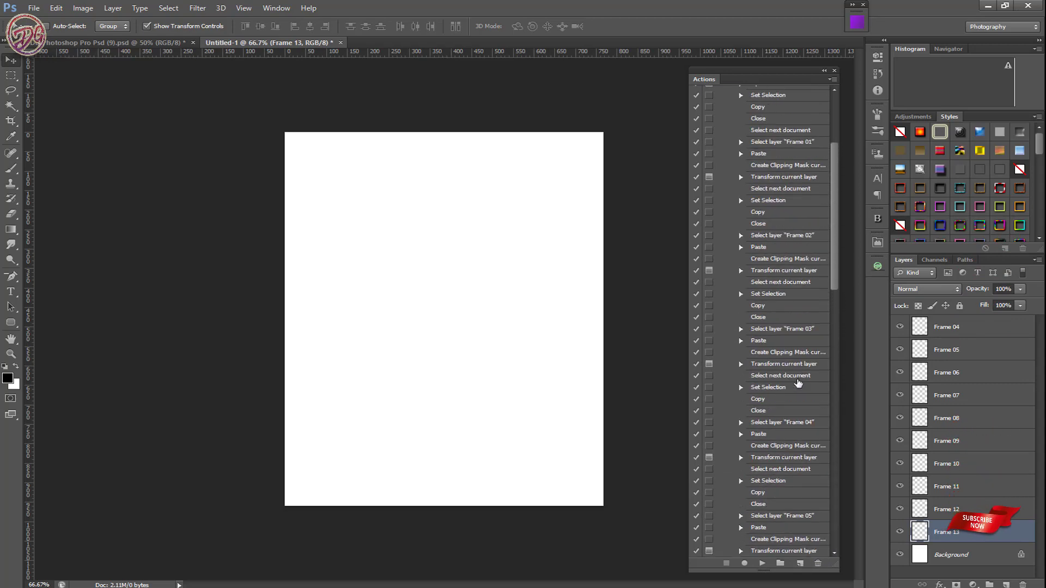
scroll(799, 381, up, 2)
scroll(801, 383, up, 2)
scroll(796, 381, up, 5)
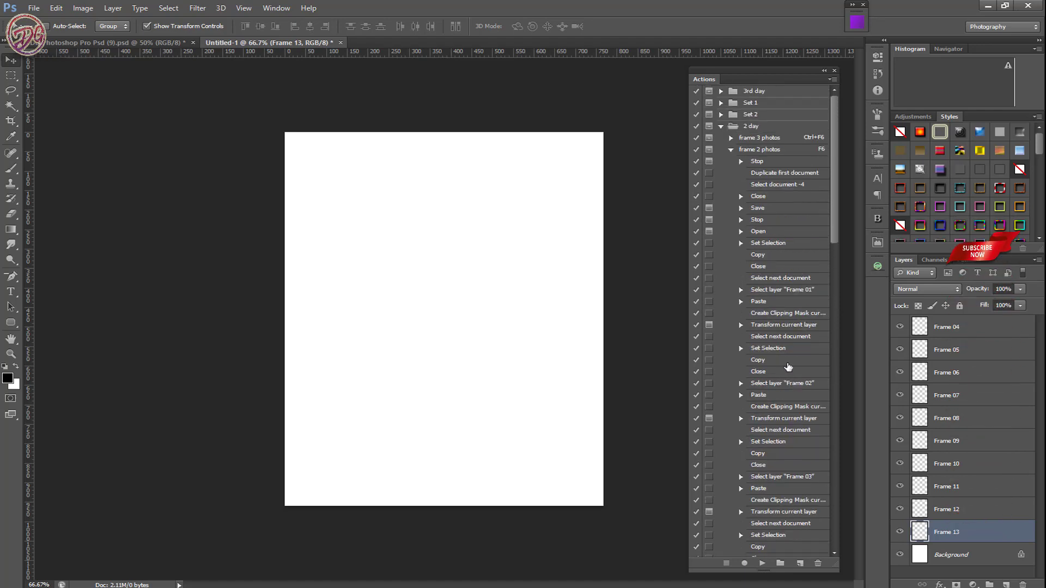
click(731, 149)
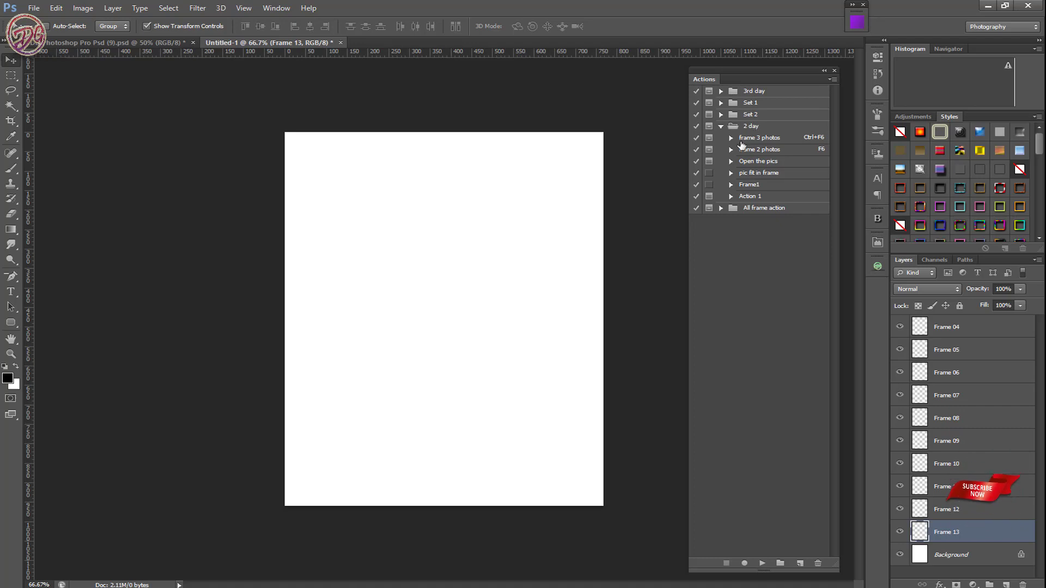
- Add an action set named 'new 13 frame' and duplicate 'frame 2 photos' into it
click(762, 149)
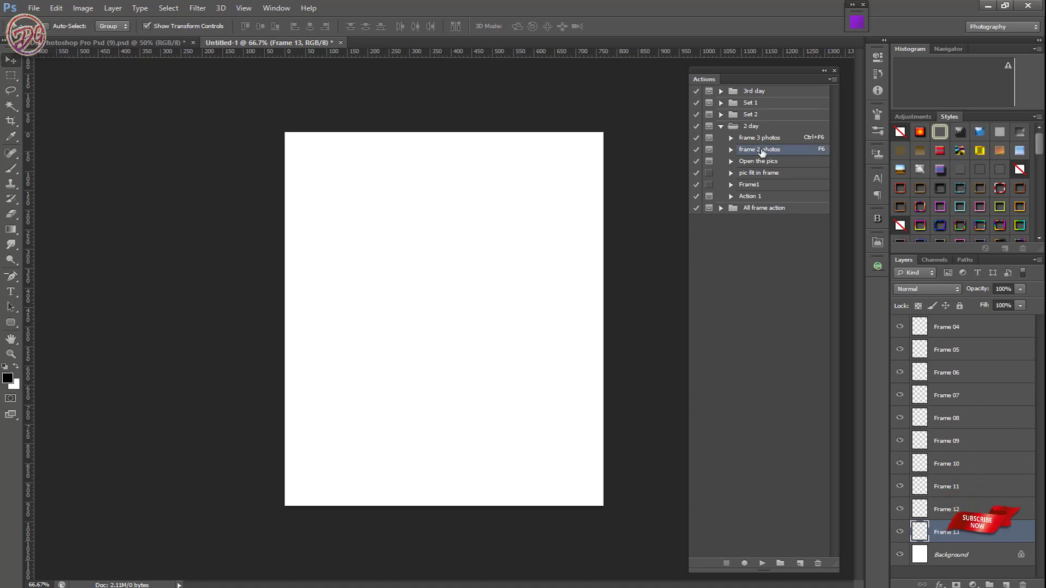
click(731, 150)
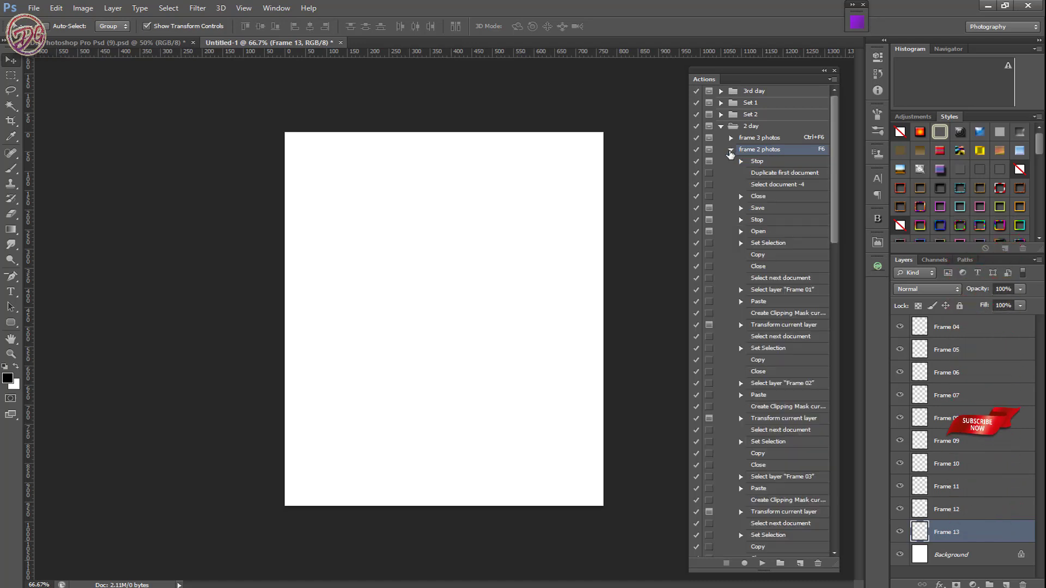
click(731, 150)
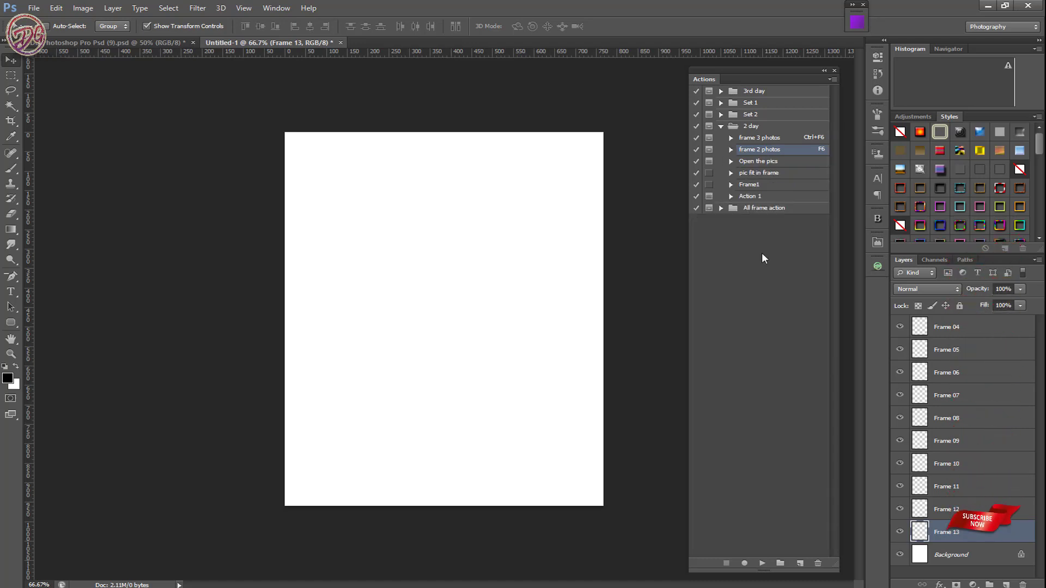
click(781, 564)
text(new 13 frame)
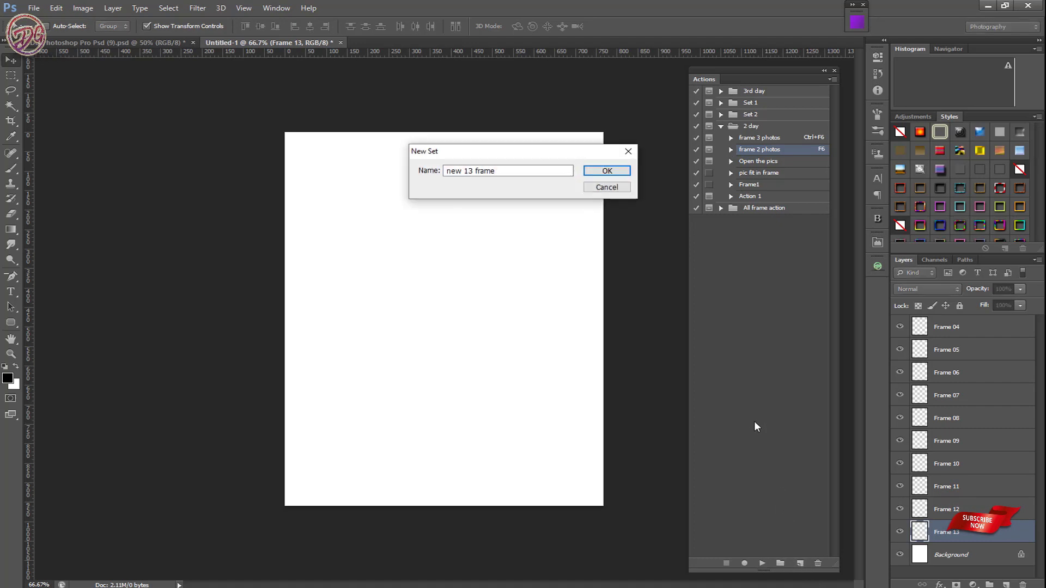
click(608, 171)
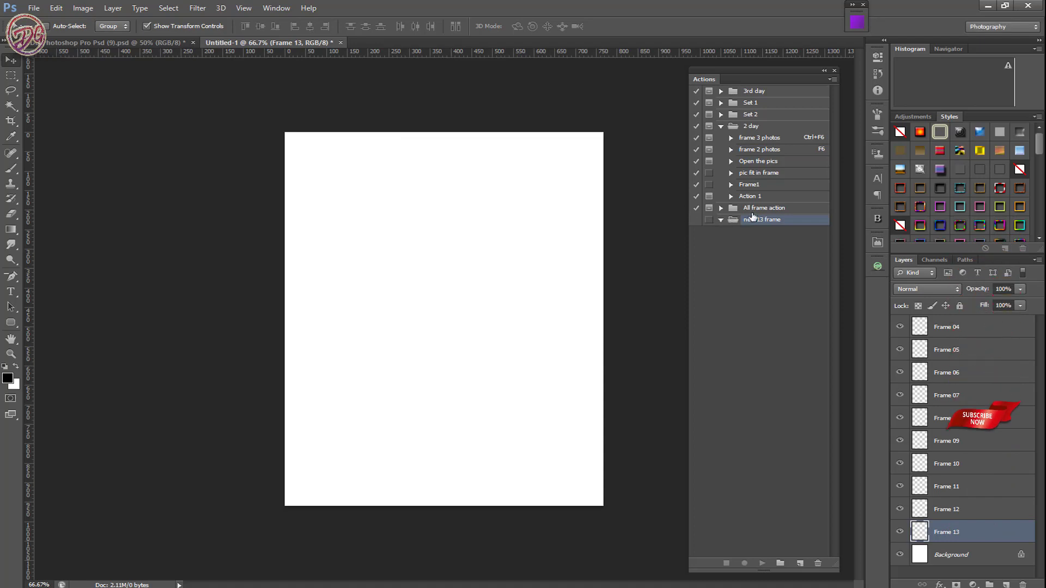
click(751, 150)
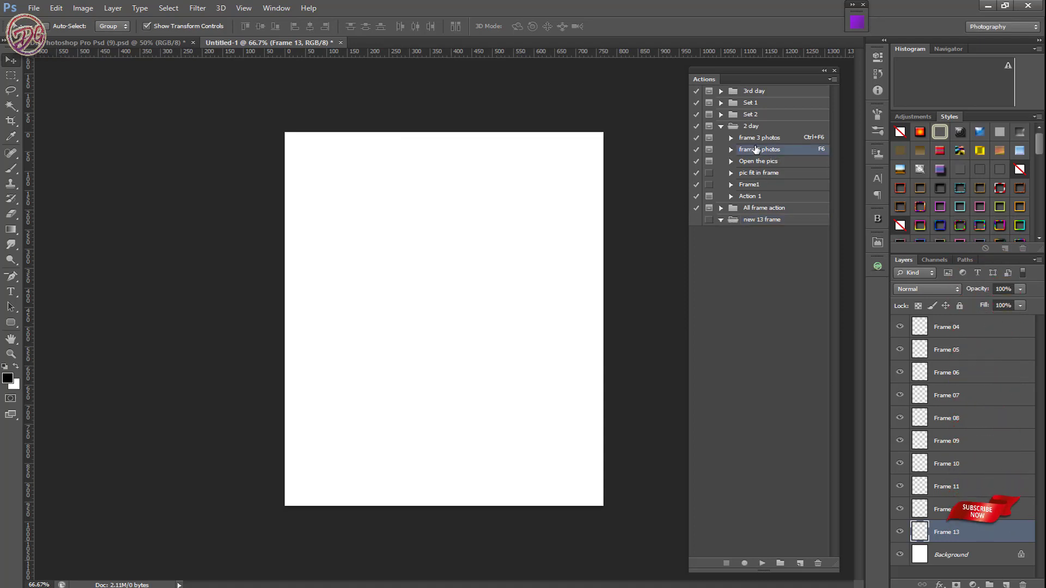
drag(769, 223, 770, 222)
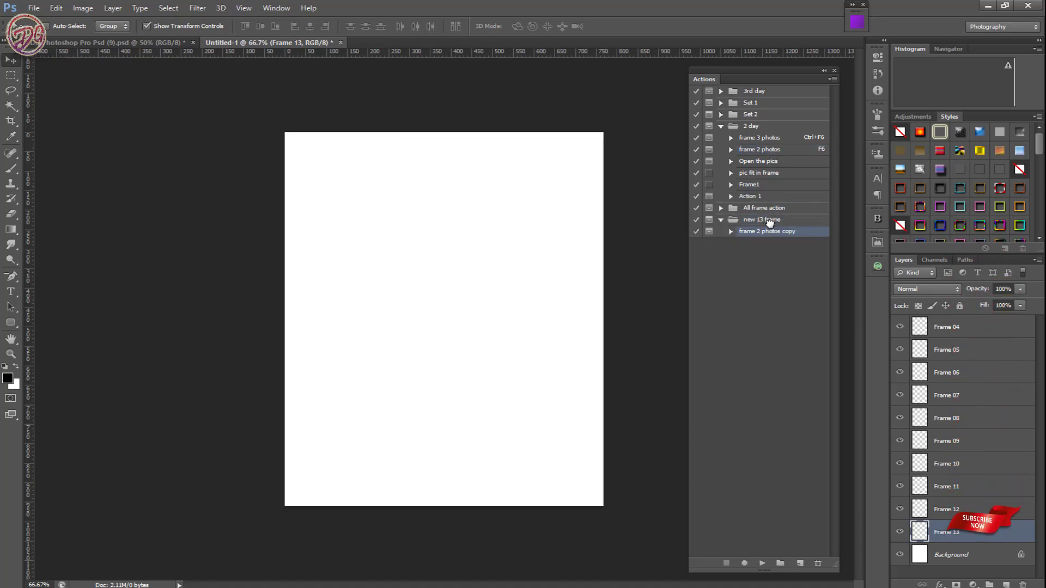
- Rename the 'new 13 frame' set to 'Frame 13'
click(721, 126)
click(730, 162)
text(Frame 13)
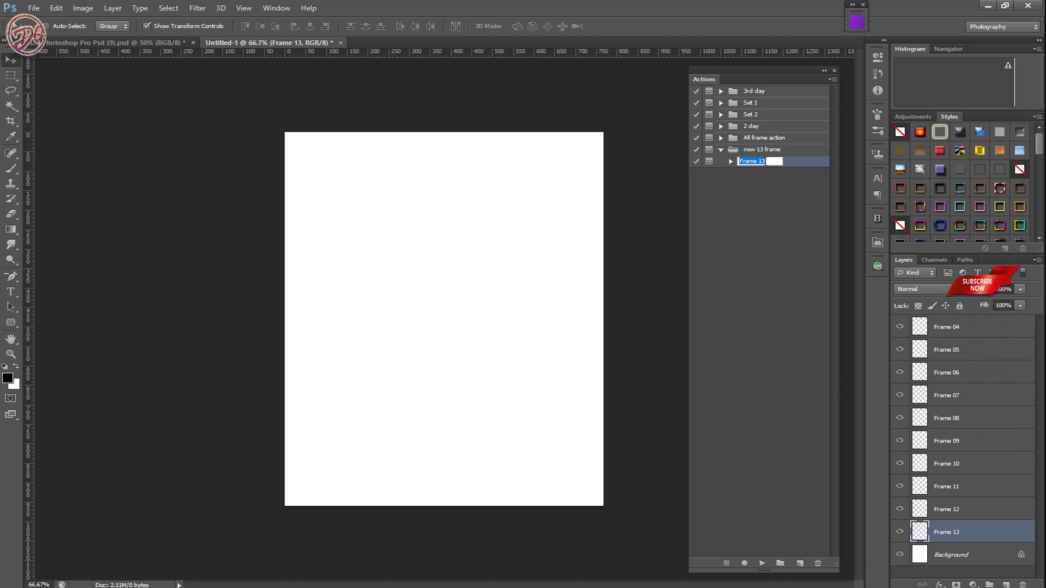
double_click(766, 149)
text(Frame 13)
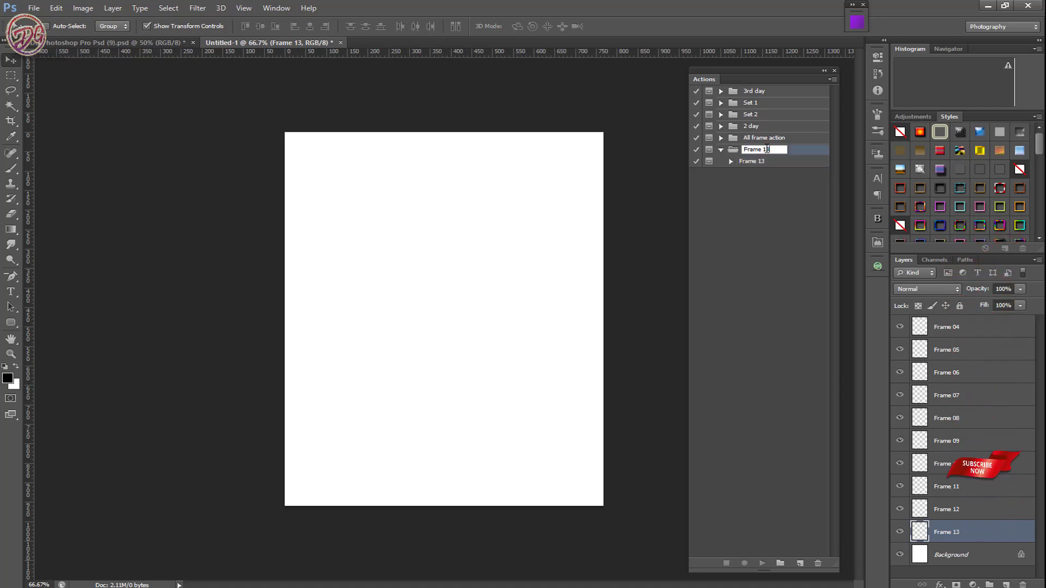
key(Return)
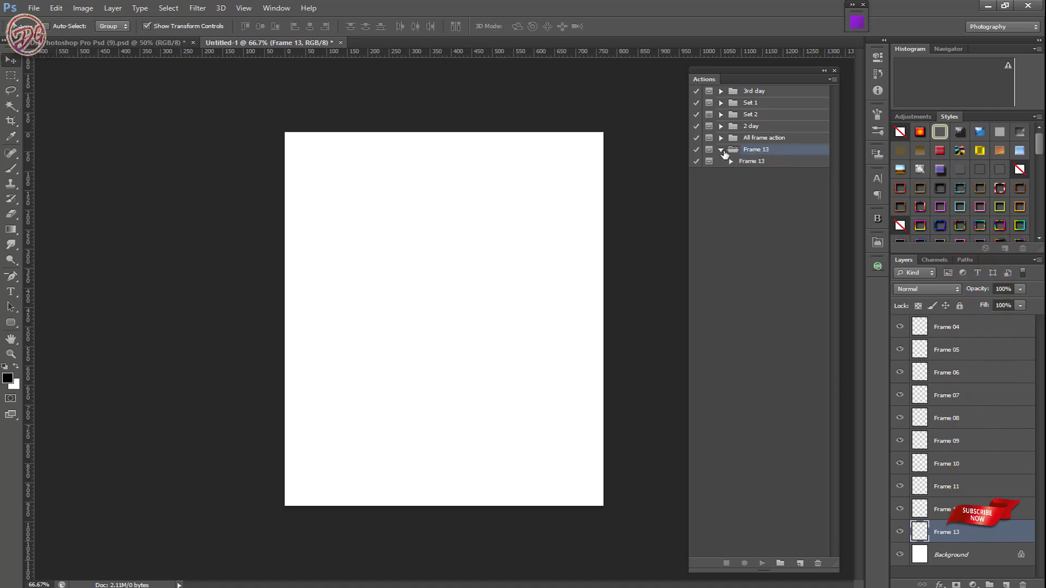
click(721, 150)
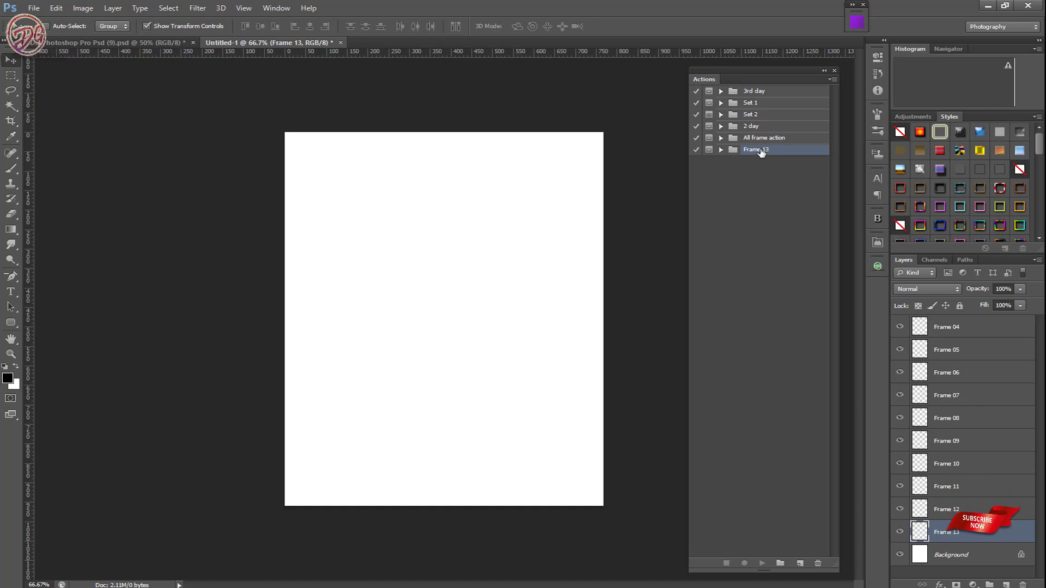
click(721, 150)
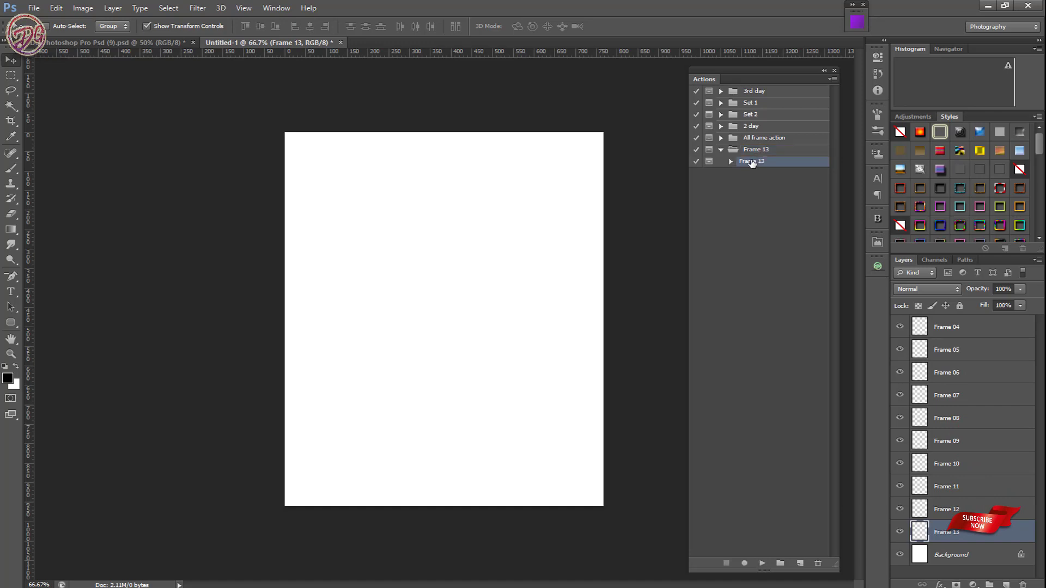
- Duplicate the Frame 13 action six times, creating 'Frame 13 copy' through 'Frame 13 copy 6'
drag(796, 504, 799, 563)
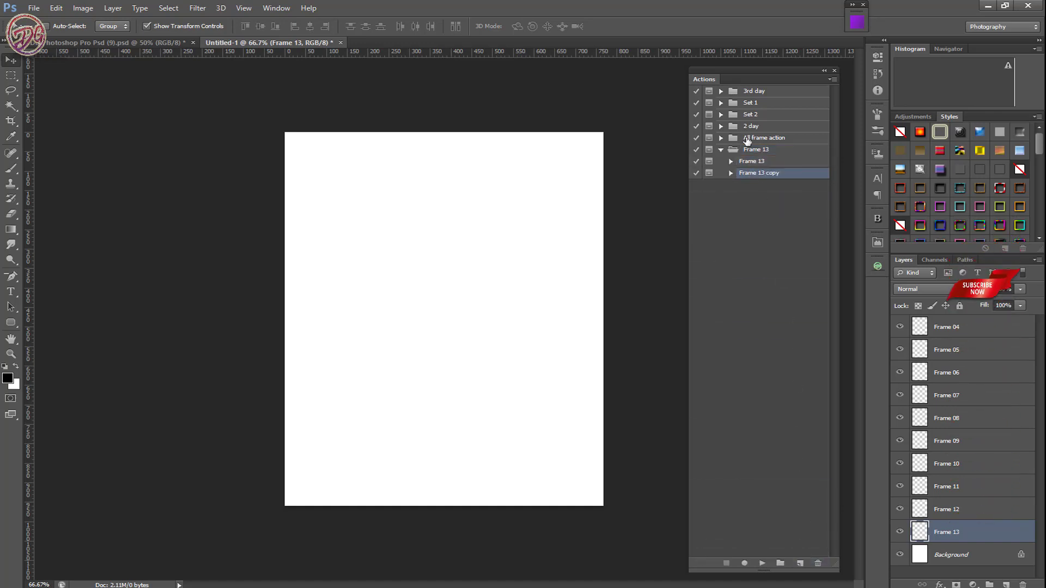
drag(757, 174, 800, 564)
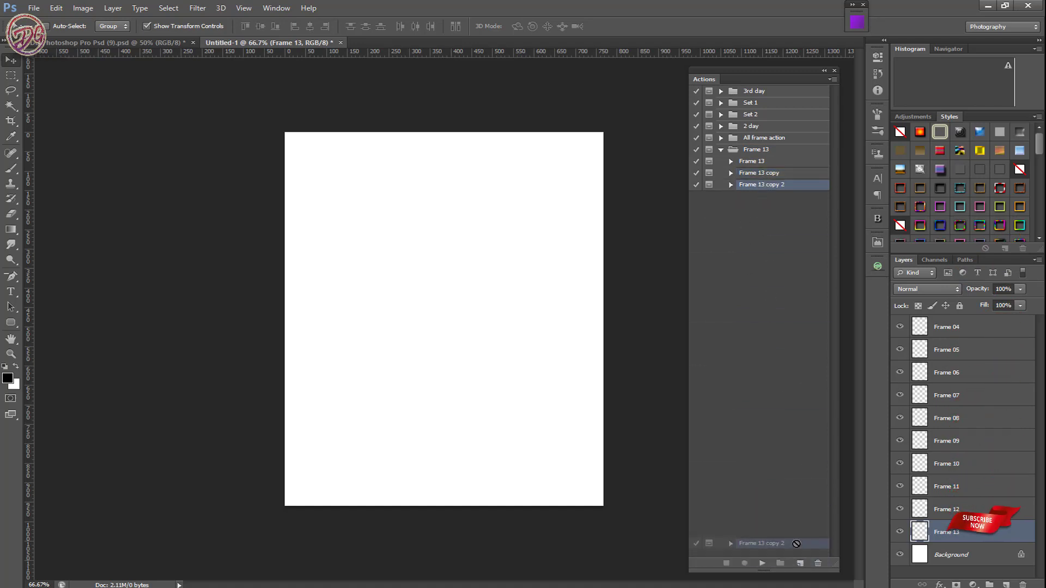
drag(796, 543, 800, 563)
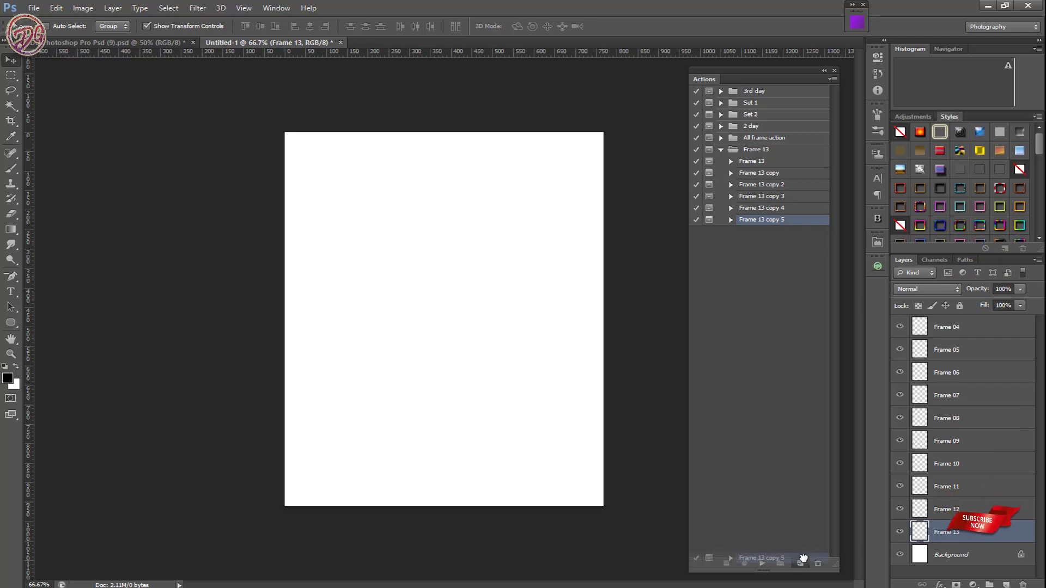
drag(803, 558, 804, 560)
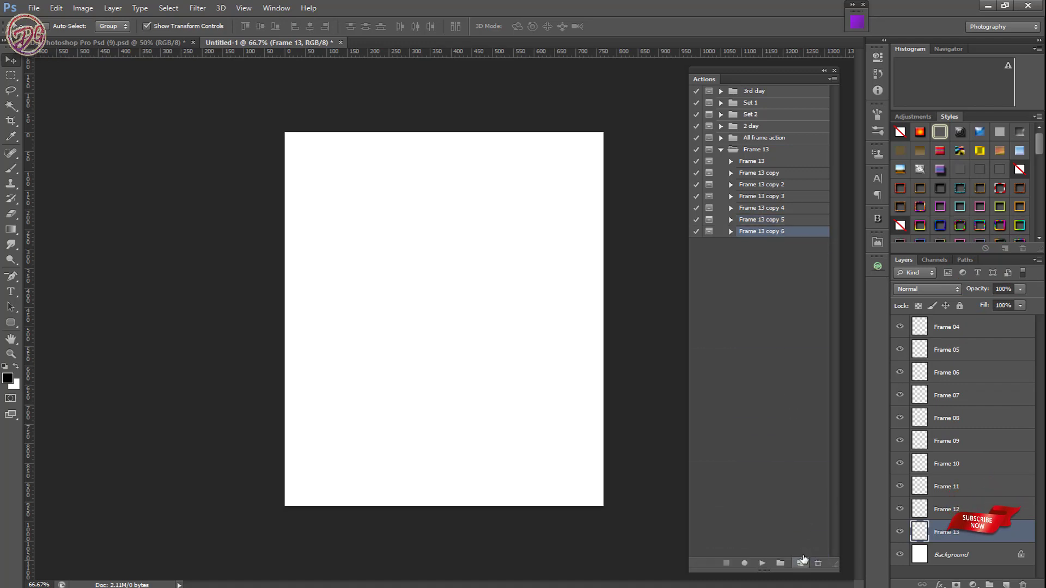
click(750, 162)
click(730, 161)
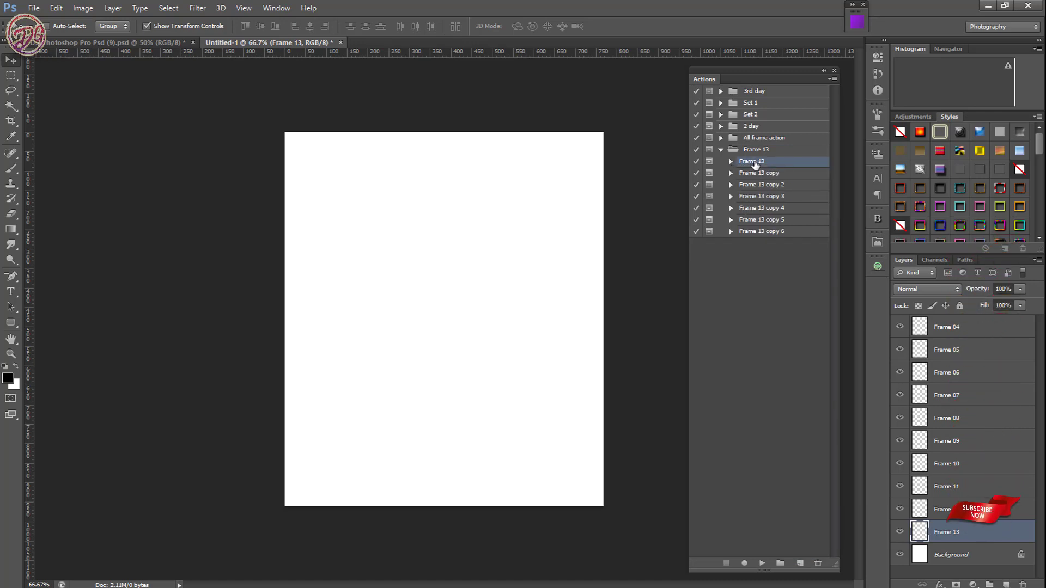
click(731, 172)
- Rename the first two copied actions Frame 03 and Frame 04
scroll(780, 229, down, 4)
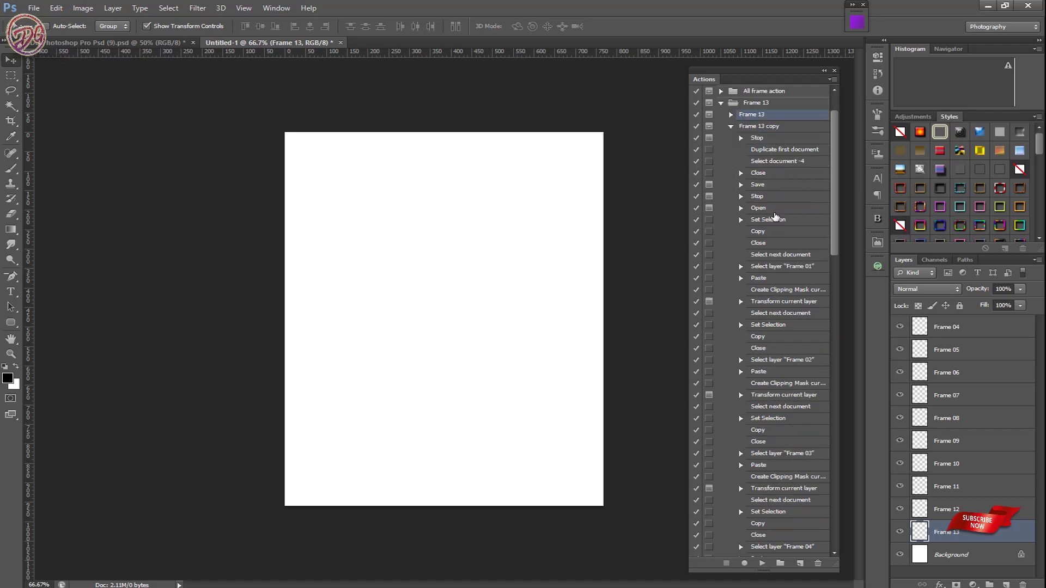
scroll(778, 237, down, 1)
scroll(727, 163, up, 5)
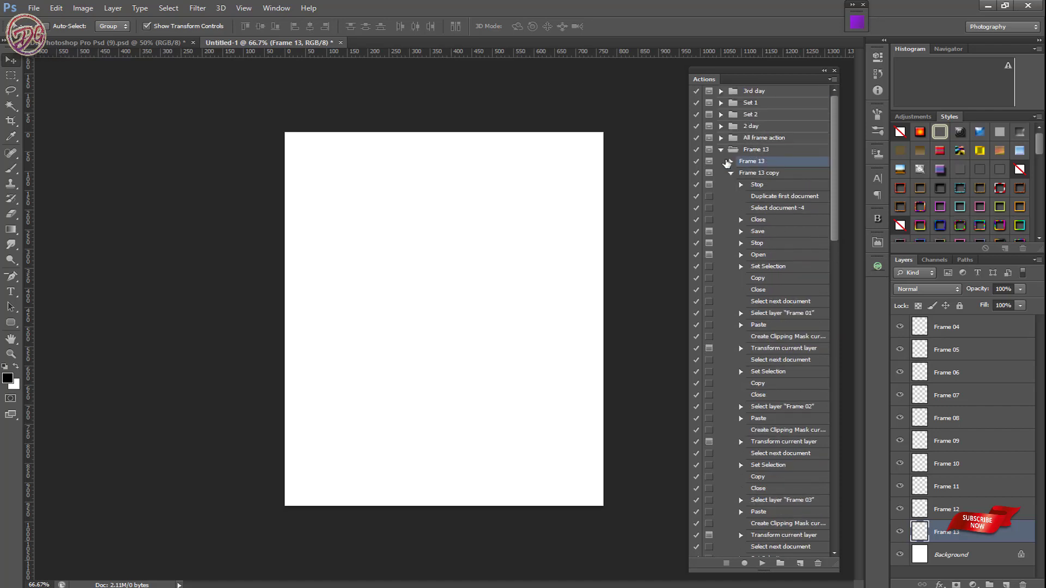
click(729, 173)
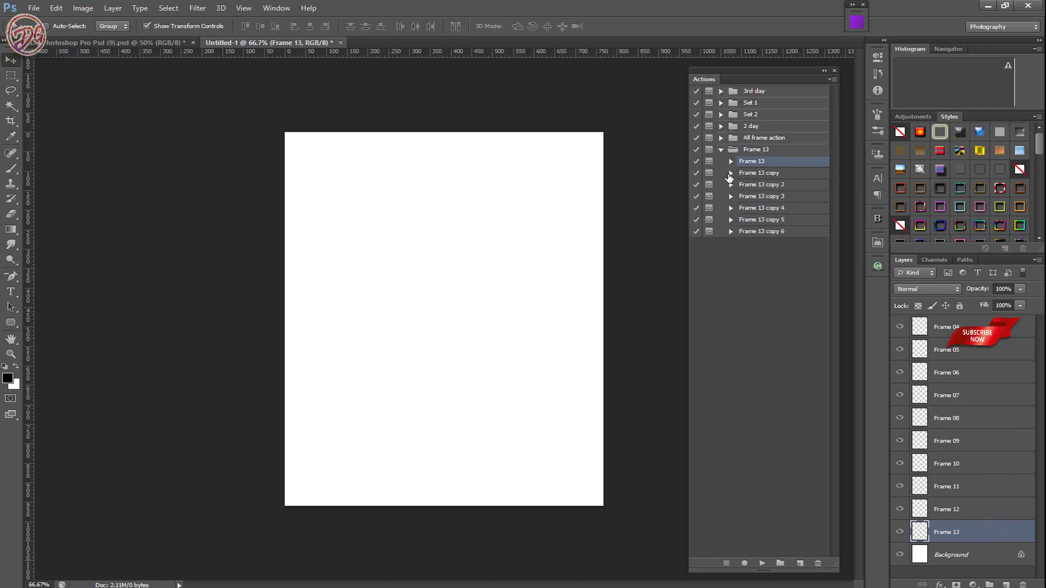
click(758, 173)
double_click(758, 173)
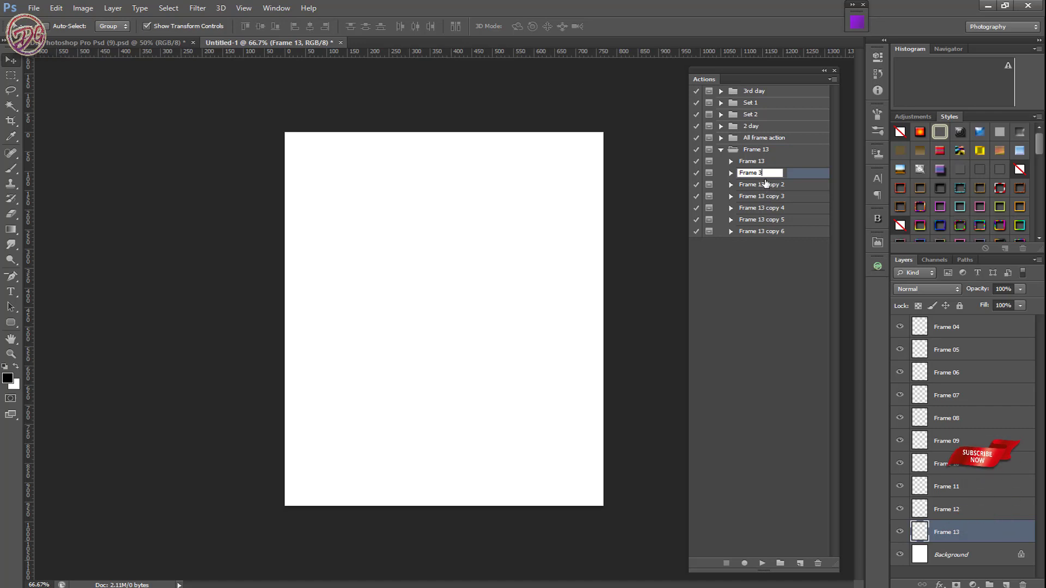
text(3)
key(BackSpace)
text(03)
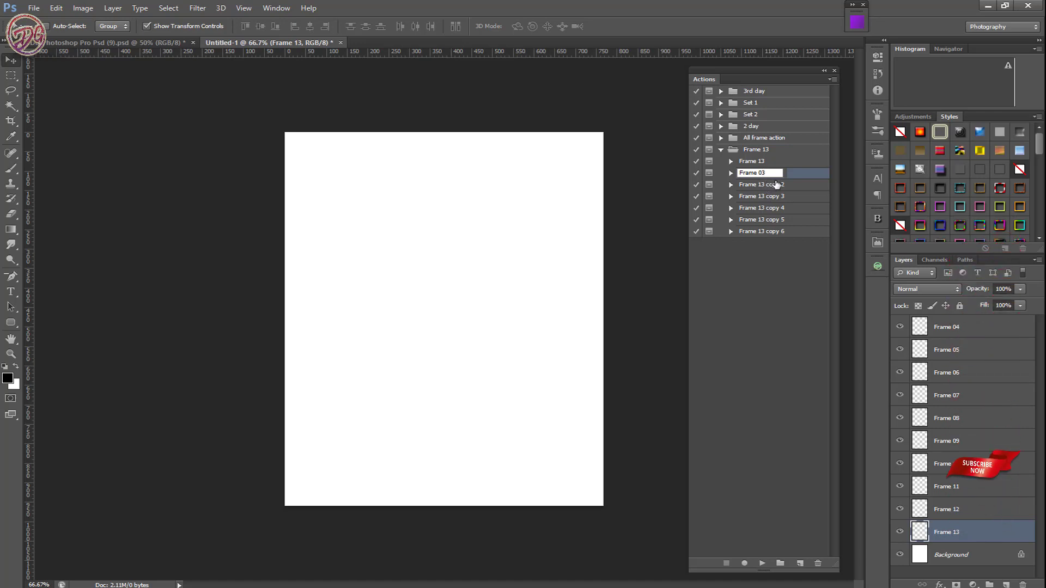
key(Return)
double_click(773, 185)
key(BackSpace)
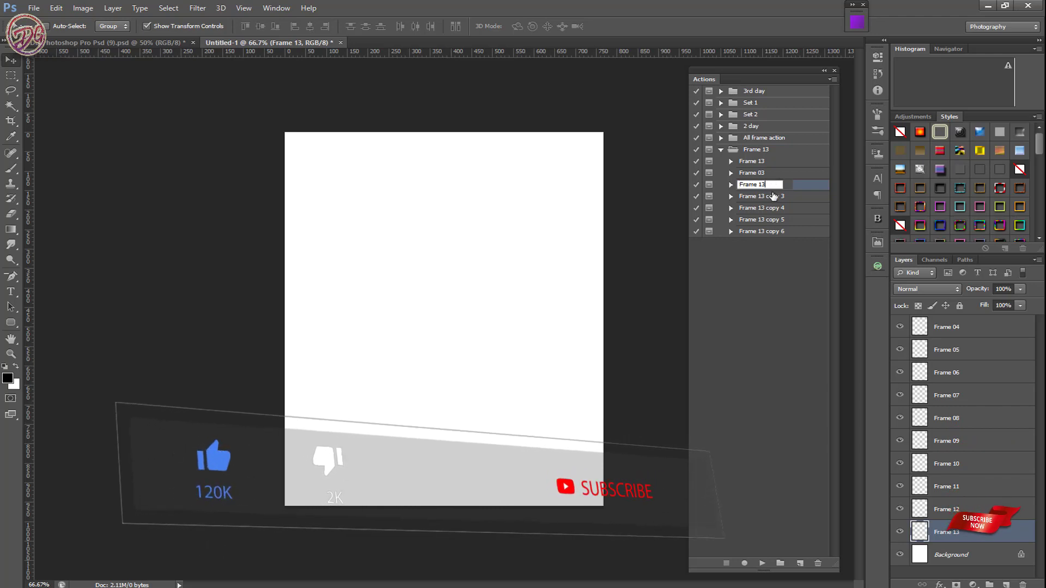
key(BackSpace)
key(BackSpace)
text(04)
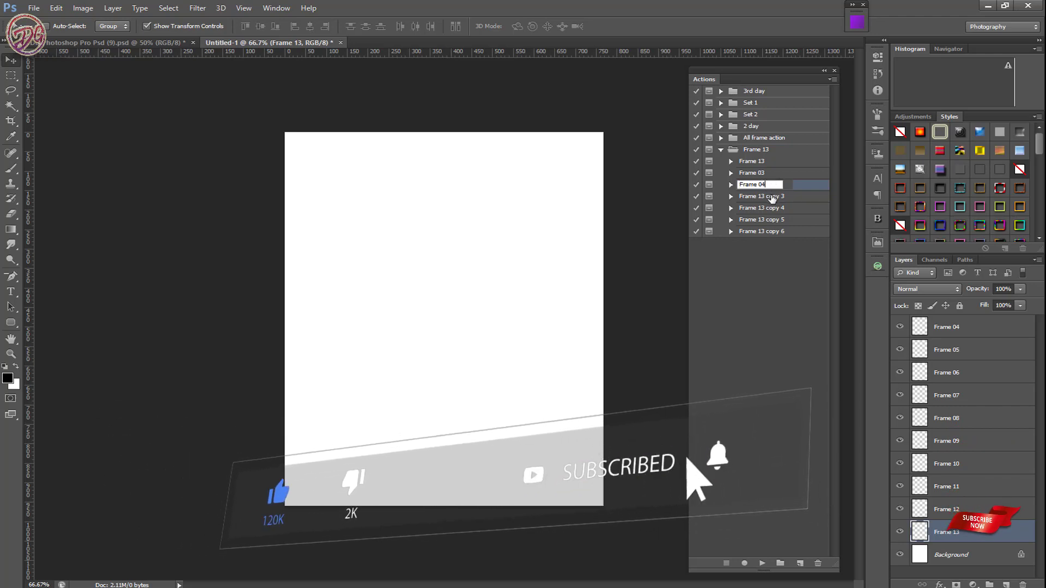
click(769, 200)
- Rename the remaining copied actions Frame 05 through Frame 08
double_click(769, 197)
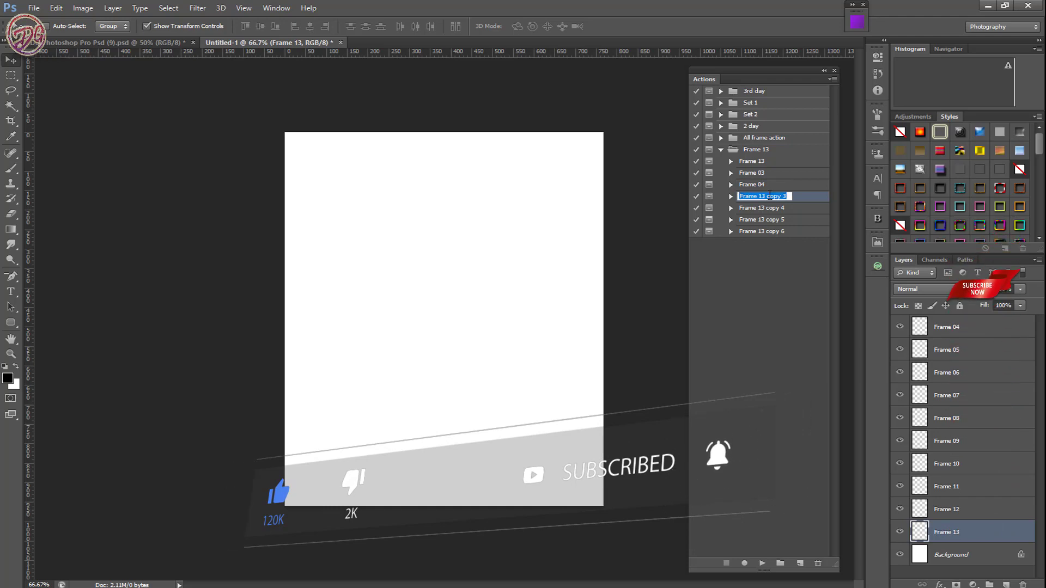
key(BackSpace)
key(BackSpace)
text(0)
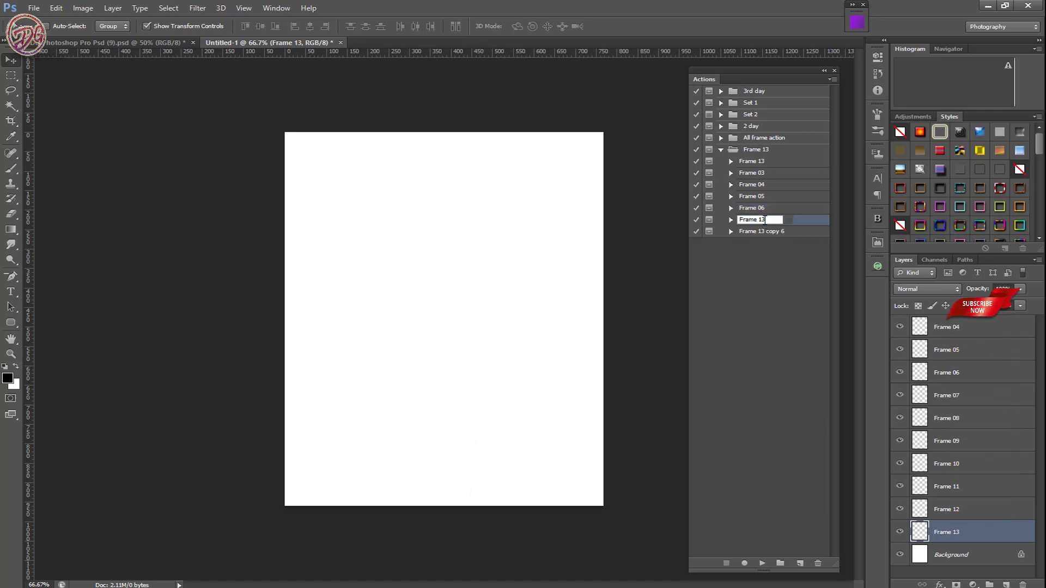
text(Frame 0)
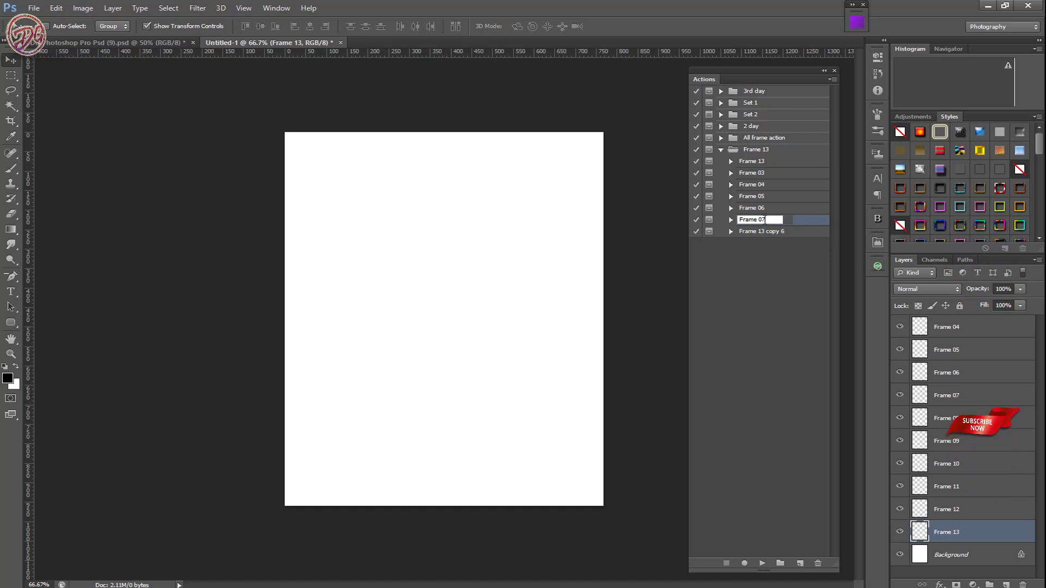
text(7)
double_click(767, 231)
text(Frame 13)
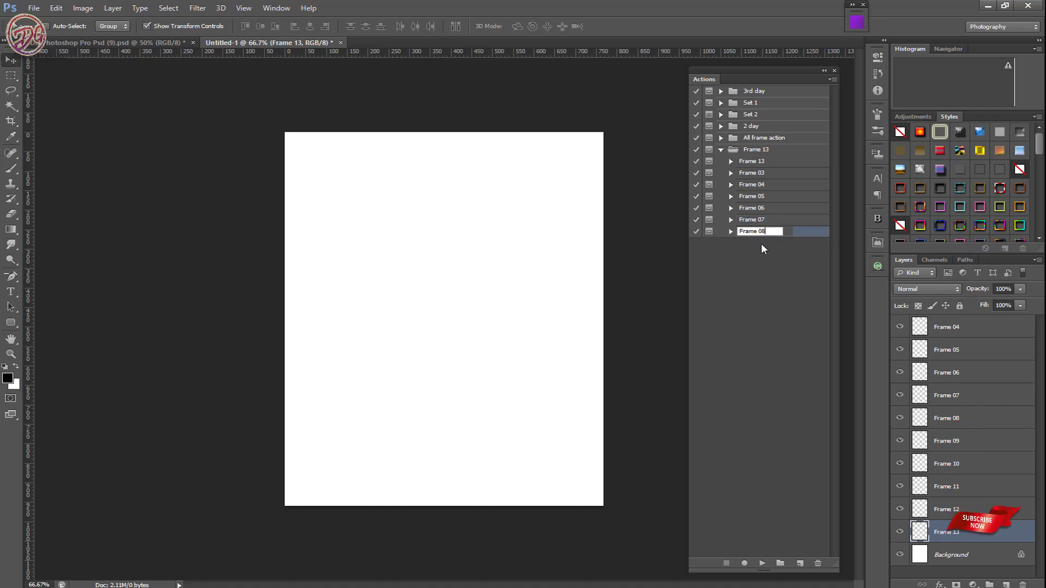
click(762, 244)
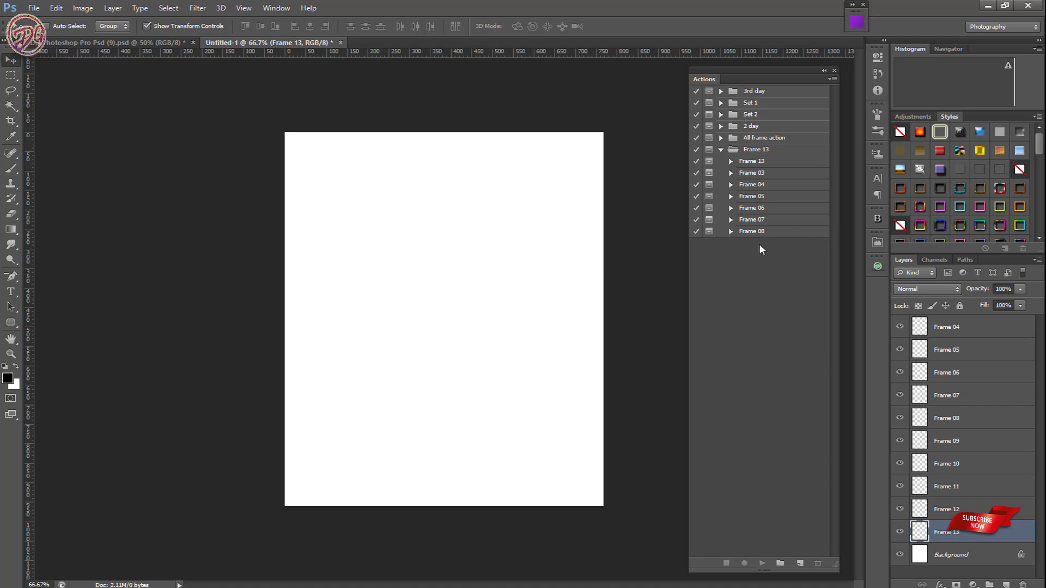
click(758, 173)
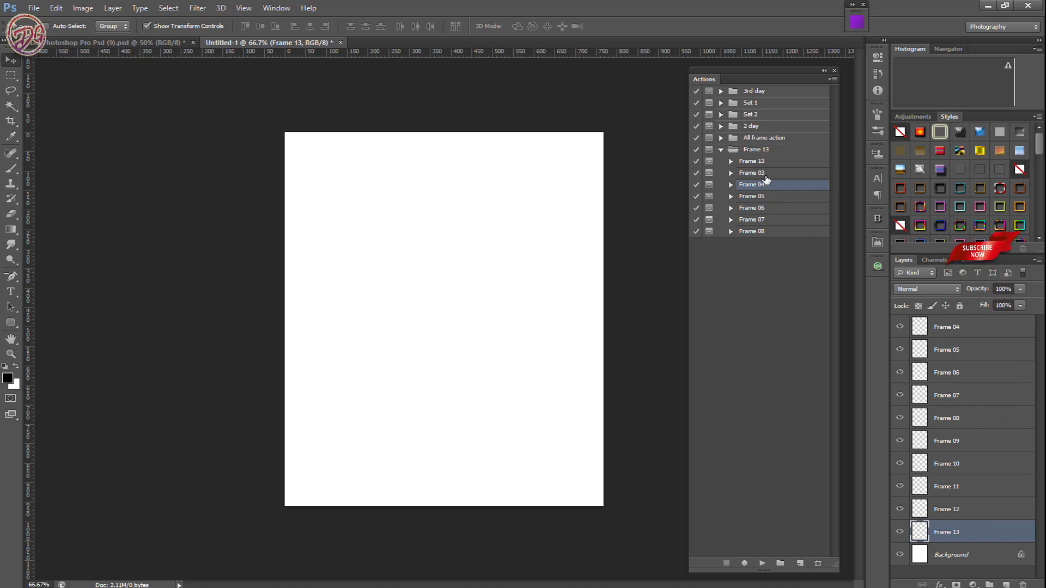
- Expand the Frame 03 action and select its Transform current layer step
click(749, 173)
click(730, 174)
scroll(785, 275, down, 2)
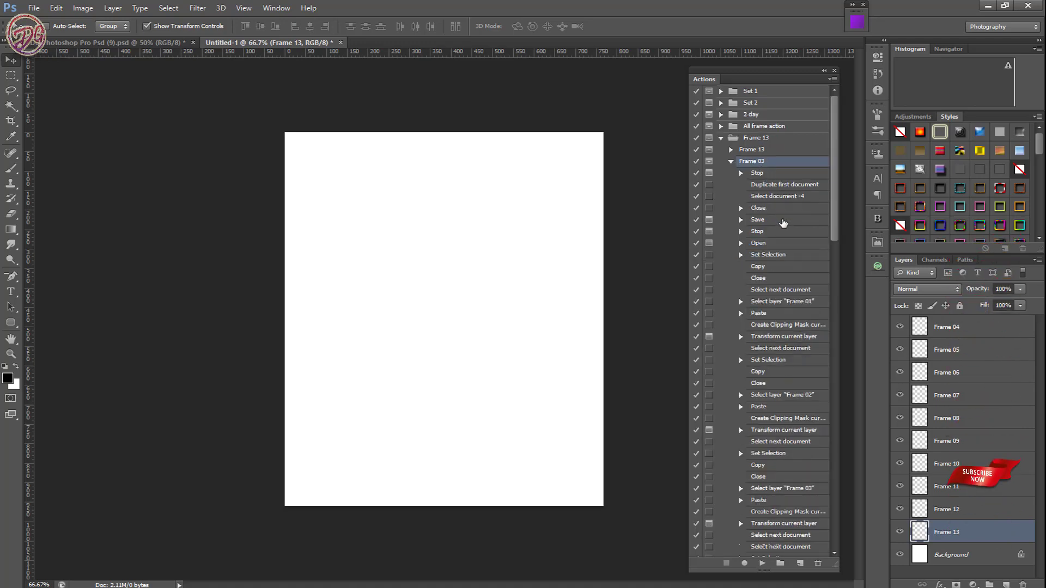
scroll(784, 275, down, 2)
scroll(784, 275, down, 2)
scroll(785, 275, down, 2)
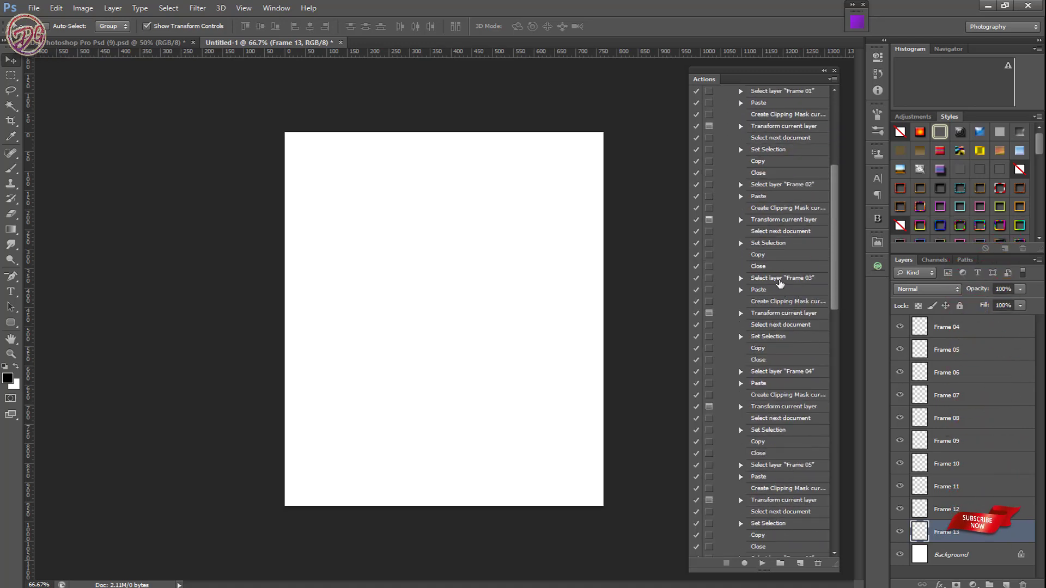
scroll(781, 313, down, 2)
scroll(779, 294, down, 2)
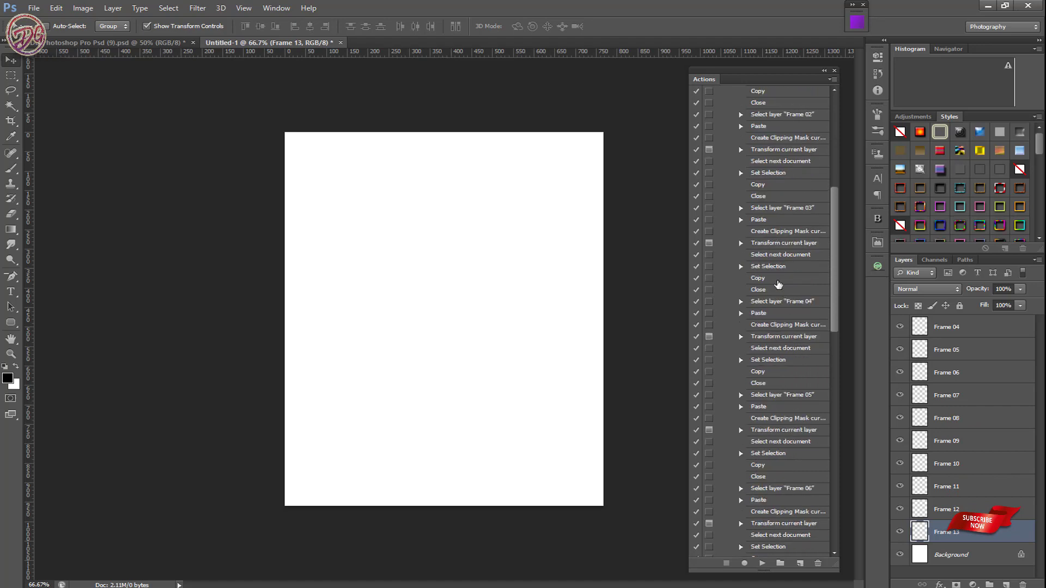
click(778, 245)
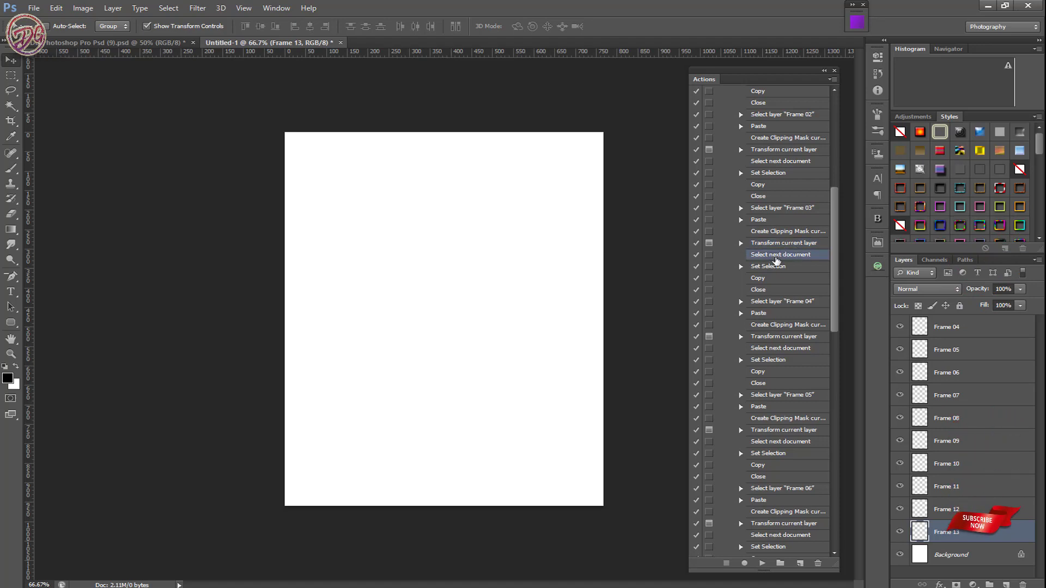
- Delete every step after the Frame 03 transform from the action
scroll(779, 261, down, 1)
scroll(794, 275, down, 2)
scroll(793, 315, down, 3)
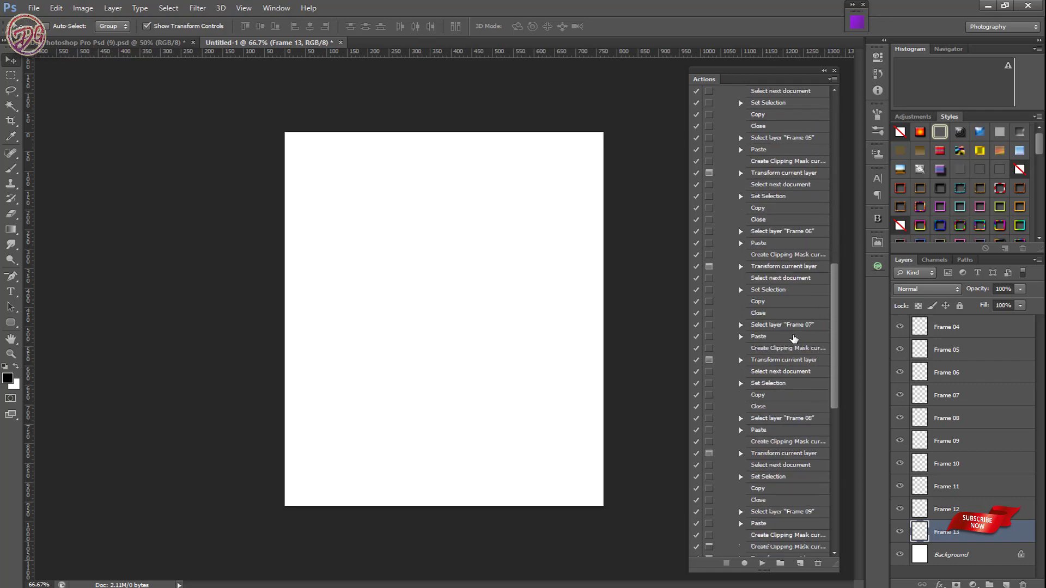
scroll(794, 338, down, 10)
scroll(784, 490, down, 13)
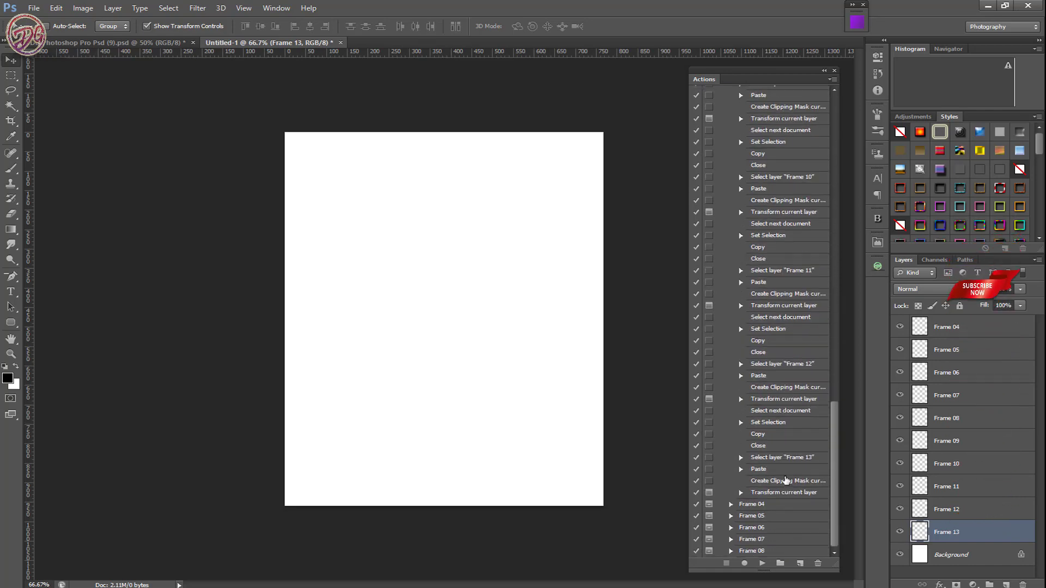
shift+click(780, 492)
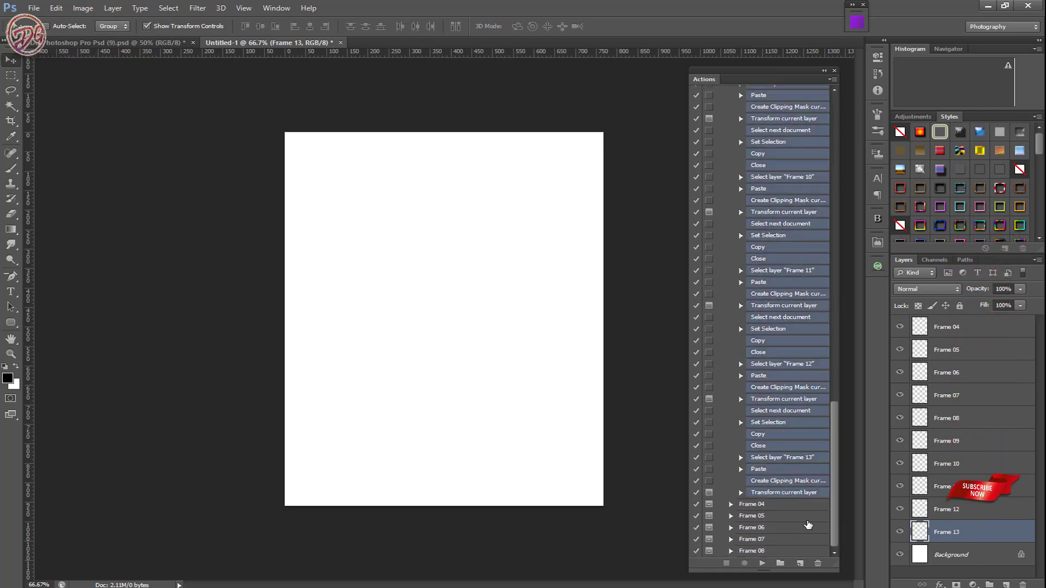
drag(802, 492, 819, 563)
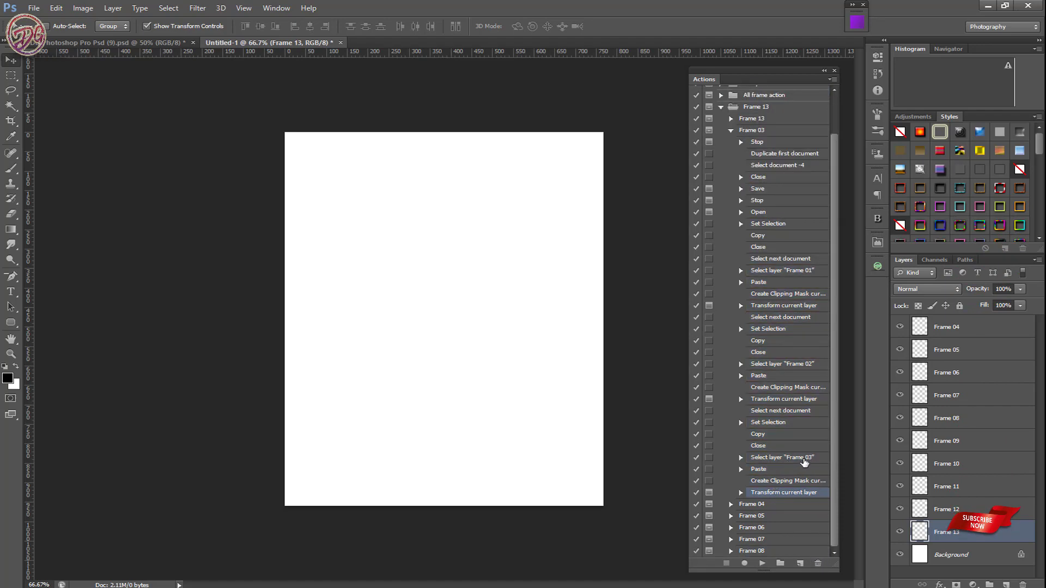
- Collapse the Frame 03 action and expand Frame 04 to show its steps
click(731, 130)
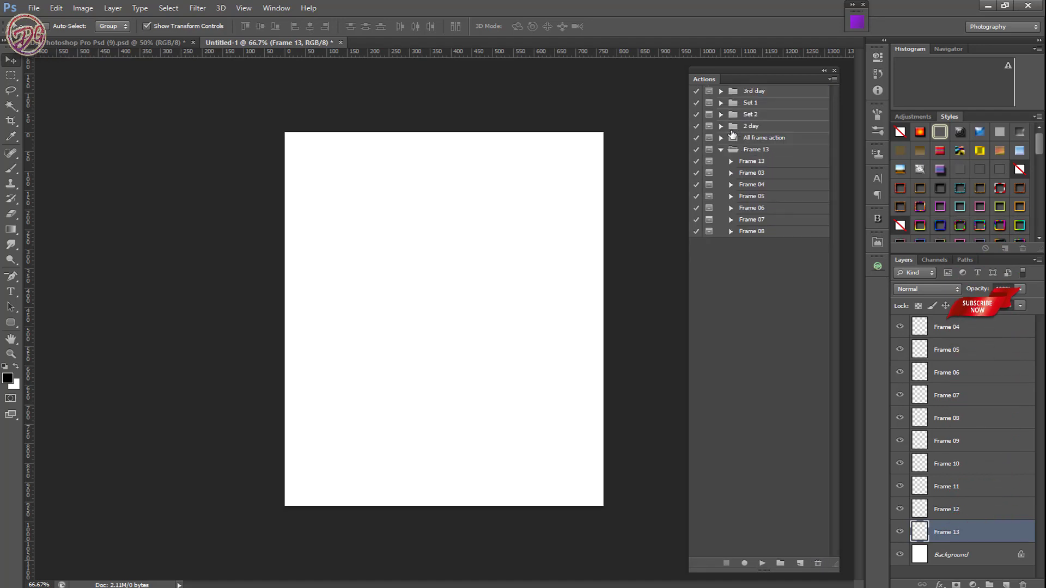
click(730, 173)
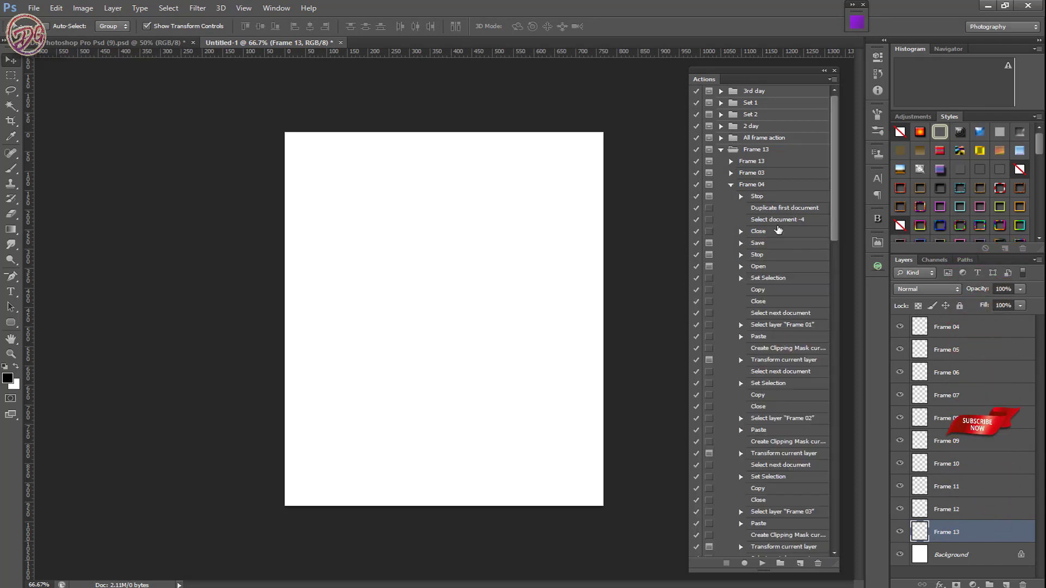
scroll(782, 322, down, 2)
scroll(777, 345, down, 2)
scroll(777, 345, down, 2)
scroll(785, 338, down, 2)
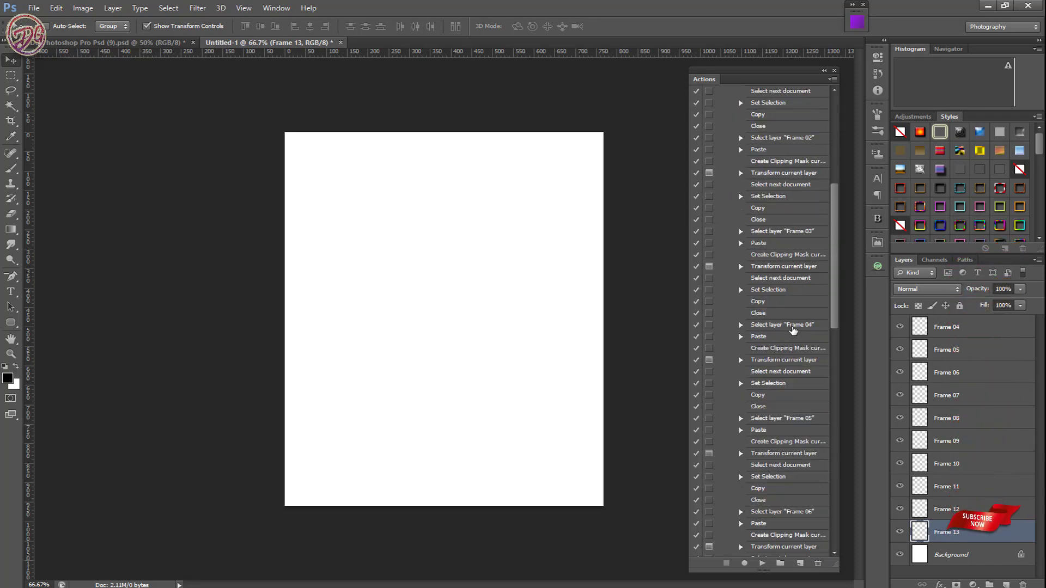
scroll(789, 348, down, 3)
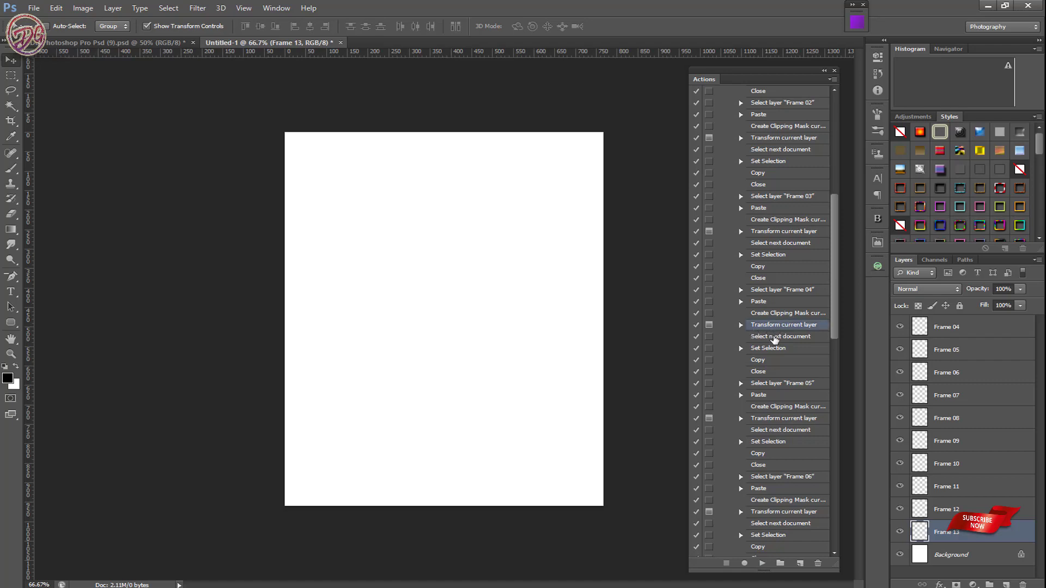
scroll(782, 334, down, 3)
scroll(800, 362, down, 3)
scroll(794, 397, down, 2)
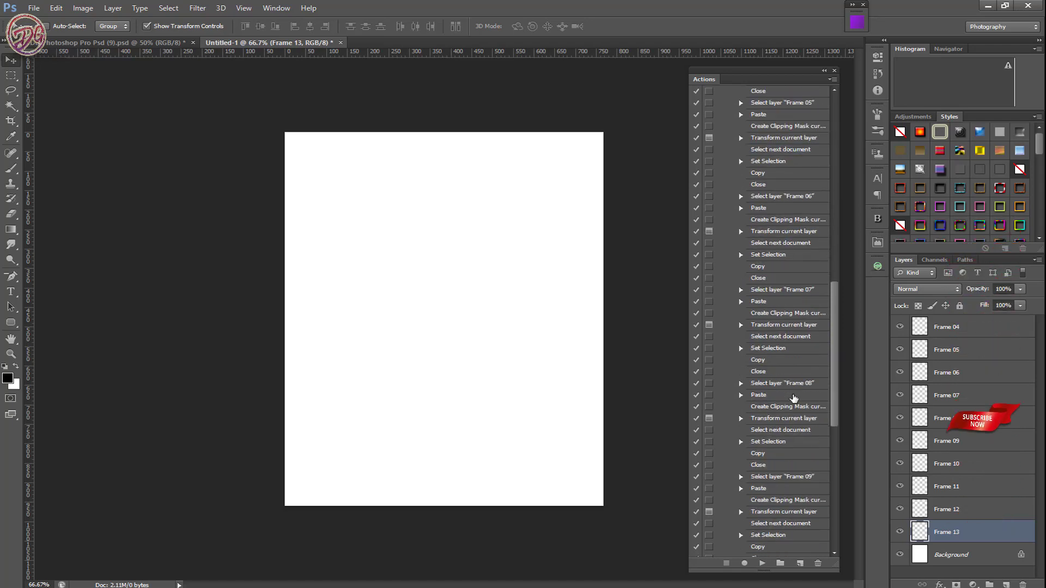
scroll(798, 436, down, 3)
scroll(800, 474, down, 4)
scroll(801, 491, down, 3)
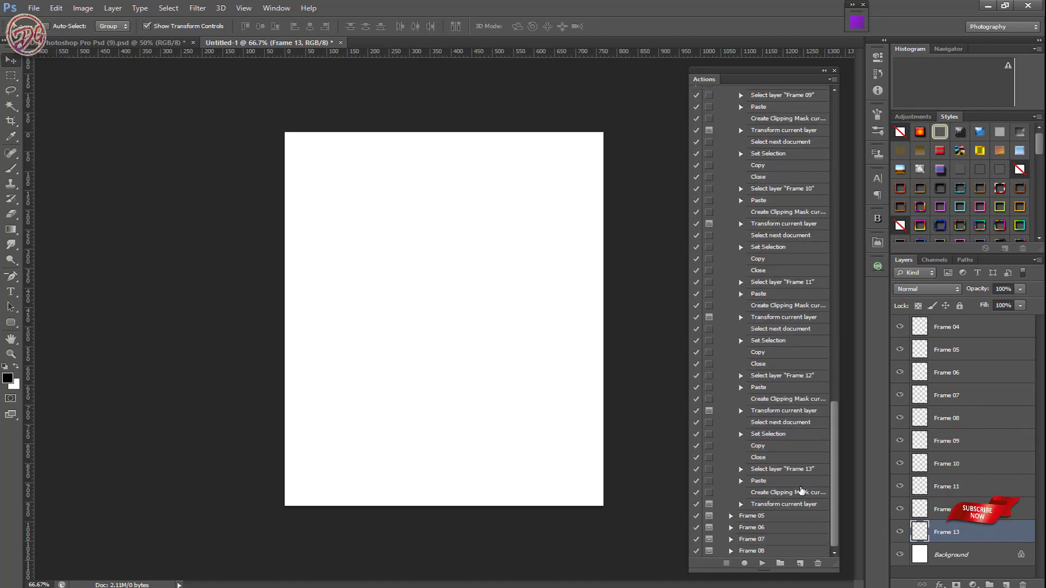
- Delete the Frame 04 action's steps after its Frame 04 transform, then collapse it
shift+click(791, 504)
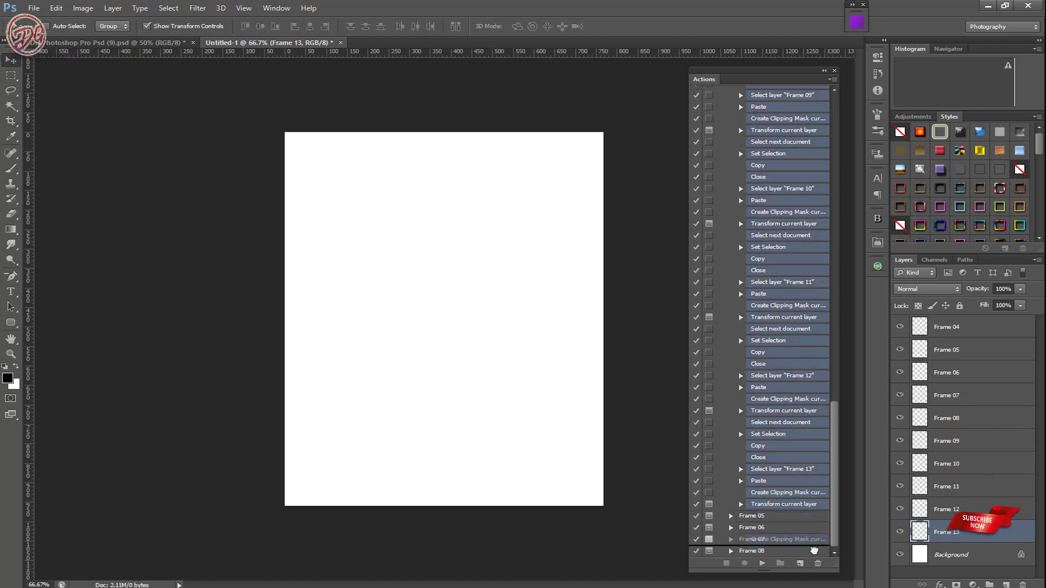
drag(817, 563, 820, 561)
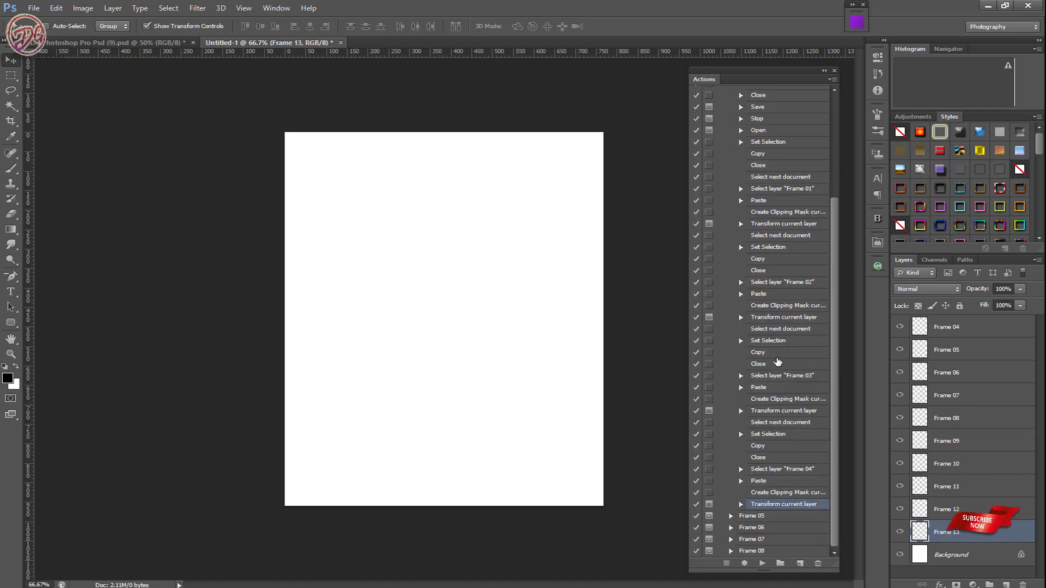
scroll(778, 362, up, 3)
scroll(733, 224, up, 3)
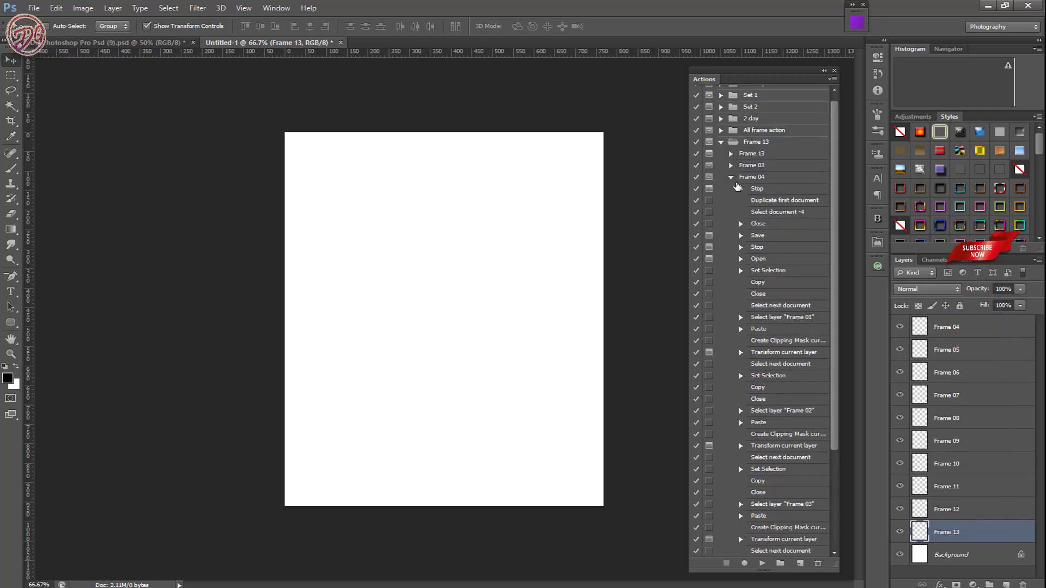
click(731, 185)
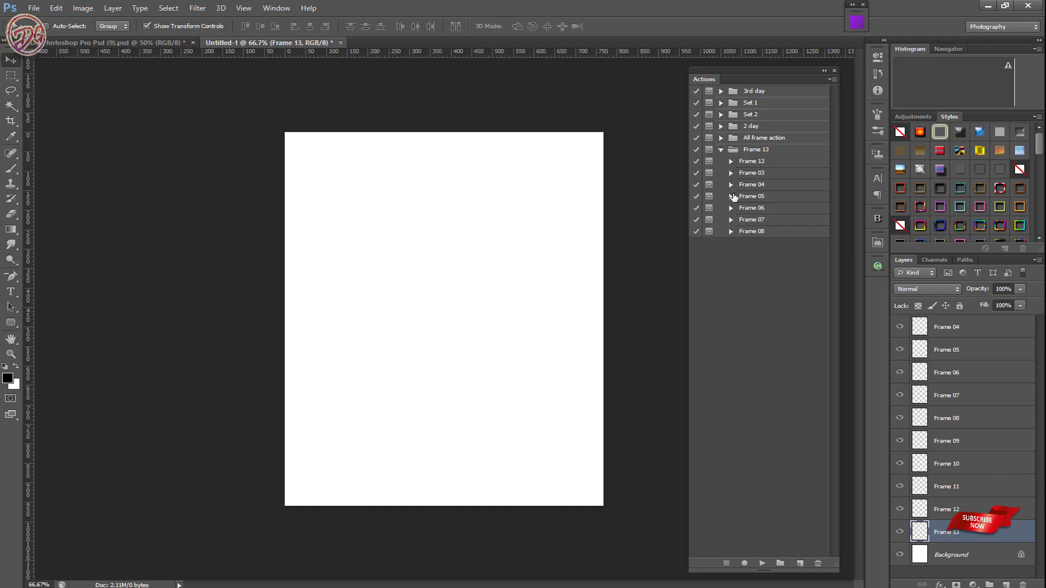
- Expand the Frame 05 action and scroll to its Frame 05 placement steps
click(731, 196)
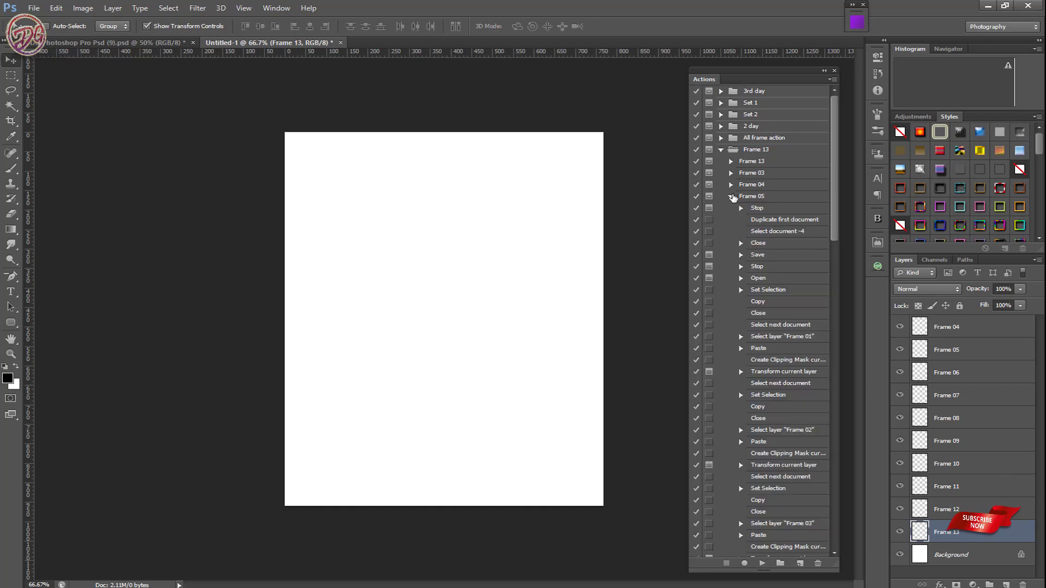
scroll(767, 271, down, 3)
scroll(761, 303, down, 3)
scroll(760, 320, down, 3)
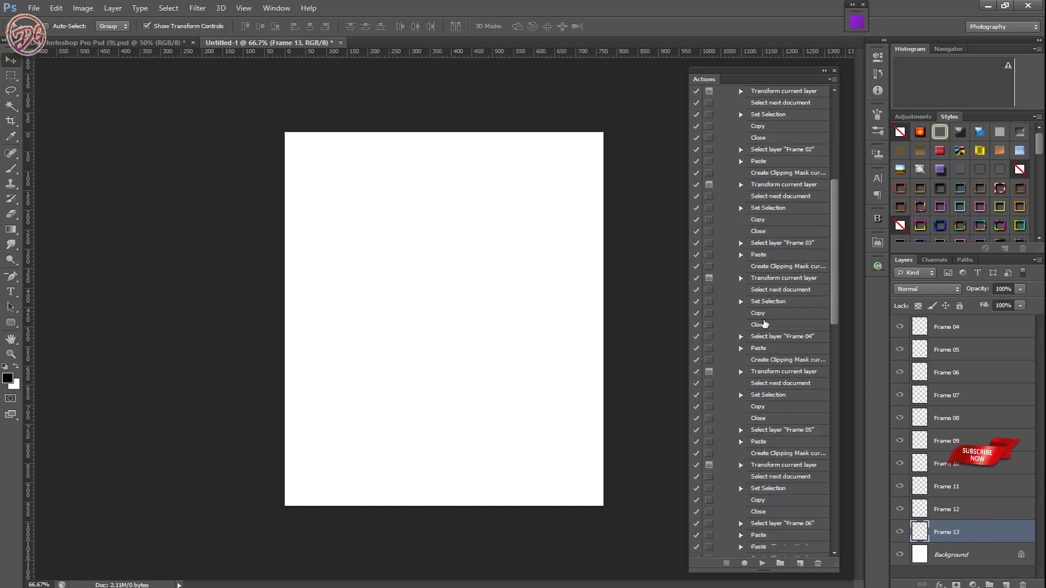
scroll(762, 326, down, 3)
scroll(765, 324, down, 3)
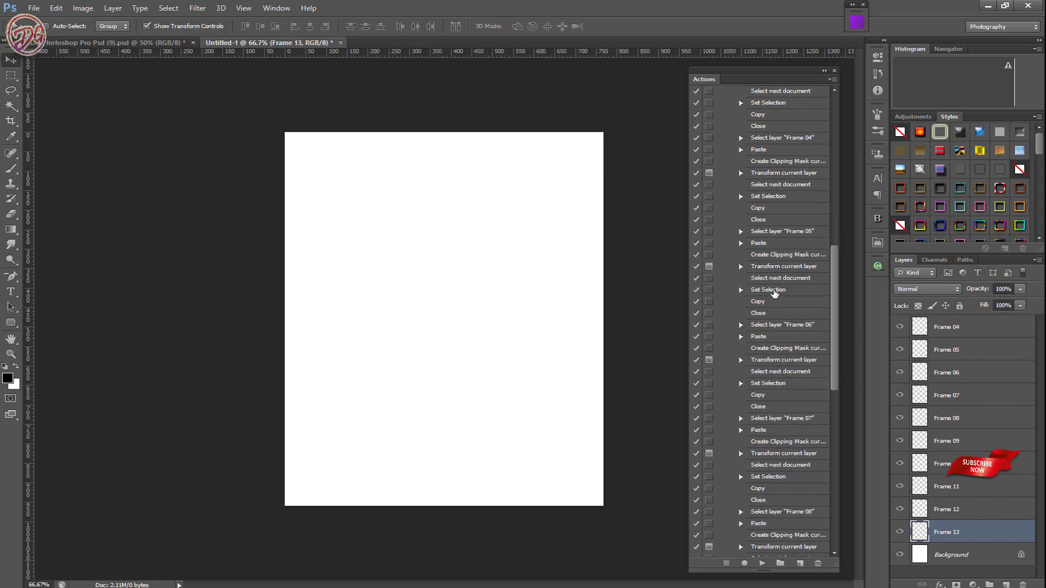
- Delete the Frame 05 steps from after its transform to the last step, then collapse it
click(774, 278)
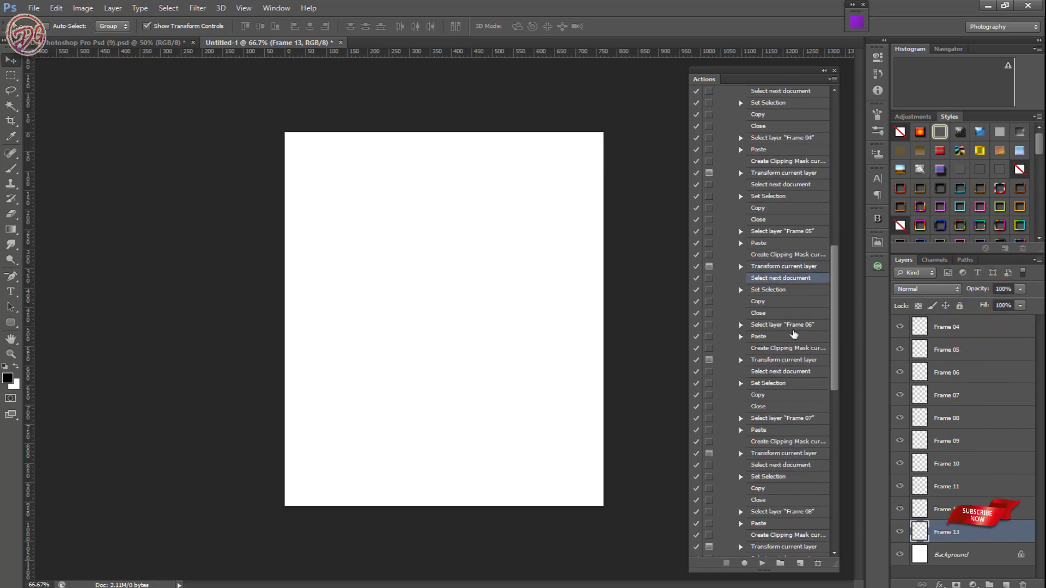
scroll(779, 349, down, 4)
scroll(786, 367, down, 2)
scroll(788, 381, down, 3)
scroll(790, 414, down, 3)
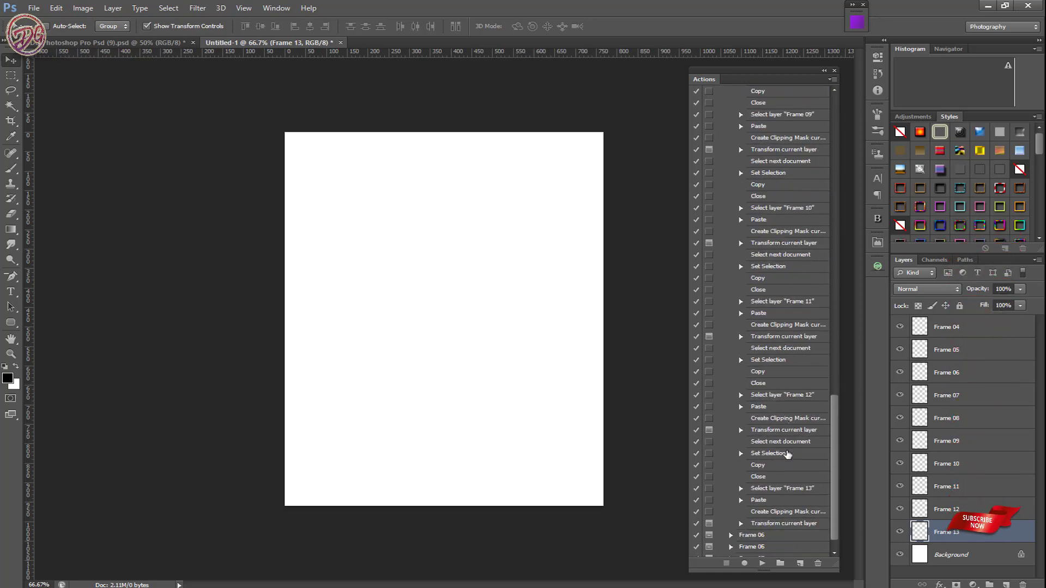
scroll(793, 469, down, 2)
shift+click(795, 516)
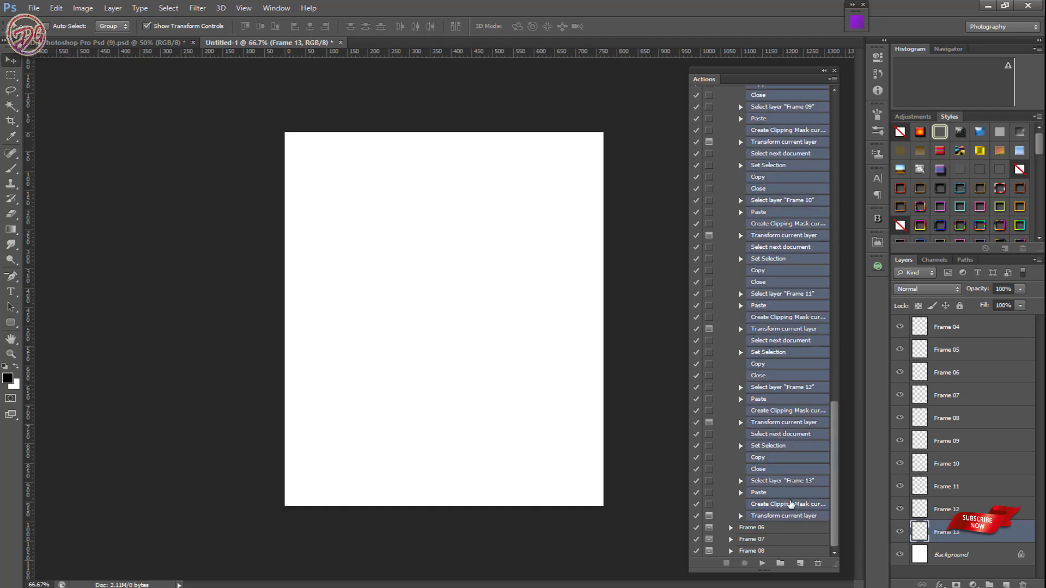
drag(811, 558, 817, 562)
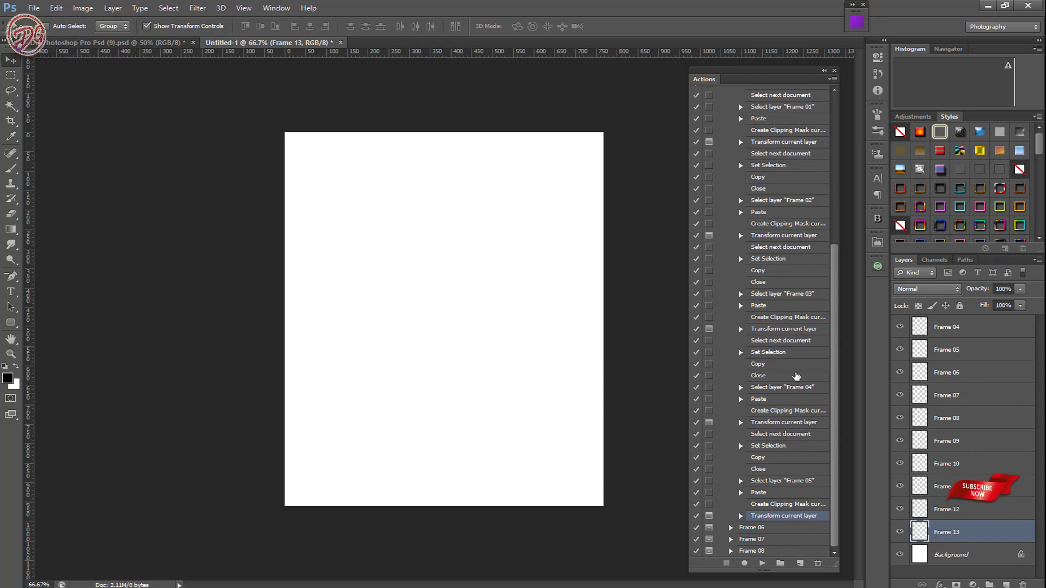
scroll(784, 343, up, 3)
scroll(781, 322, up, 3)
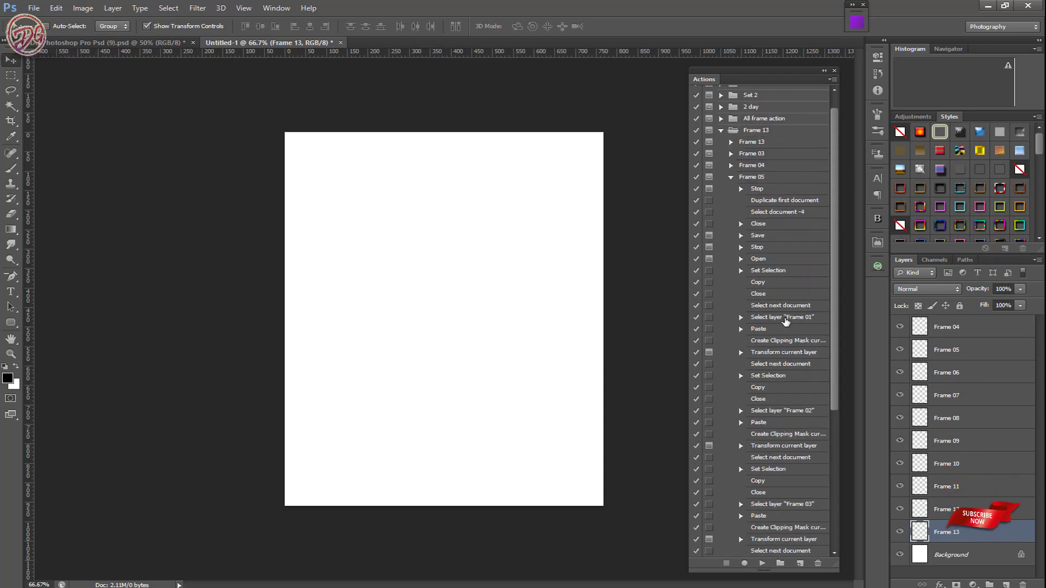
click(731, 178)
- Remove the Frame 06 action's steps that follow its Frame 06 placement
click(731, 208)
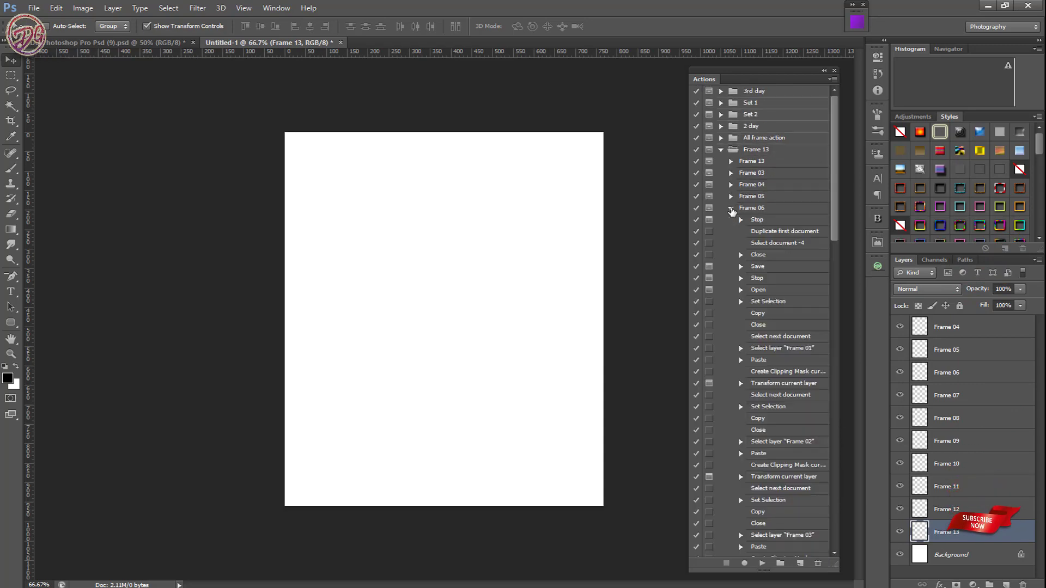
scroll(770, 293, down, 3)
scroll(773, 327, down, 3)
scroll(780, 353, down, 3)
scroll(780, 353, down, 3)
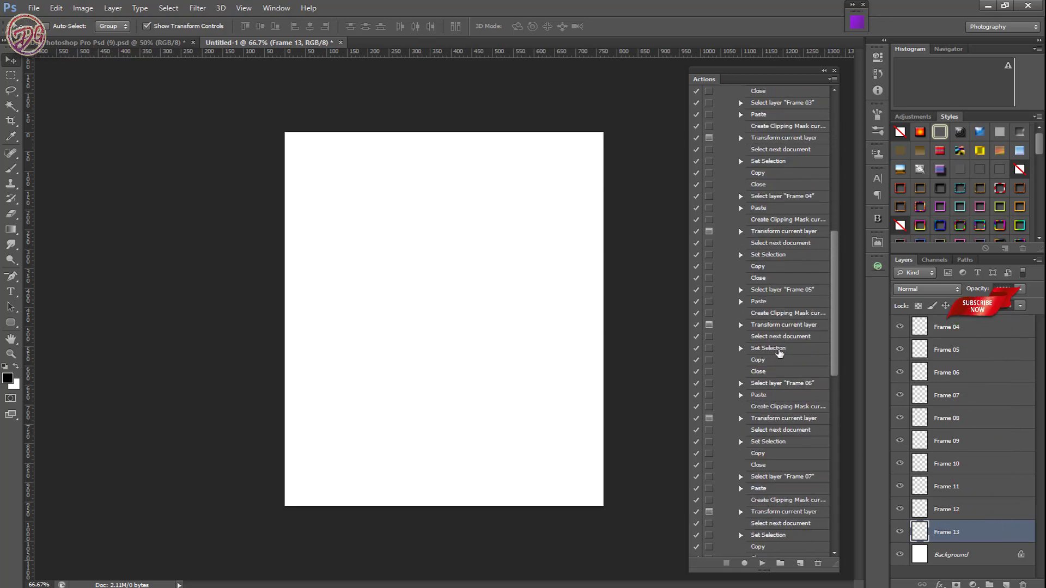
scroll(780, 353, down, 3)
scroll(780, 353, down, 3)
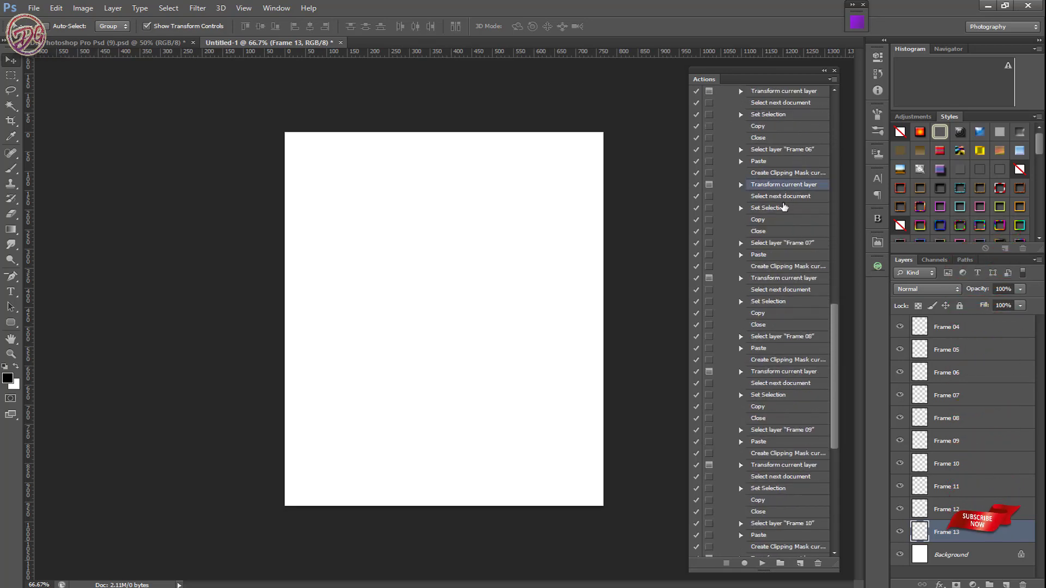
scroll(794, 272, down, 3)
scroll(791, 338, down, 3)
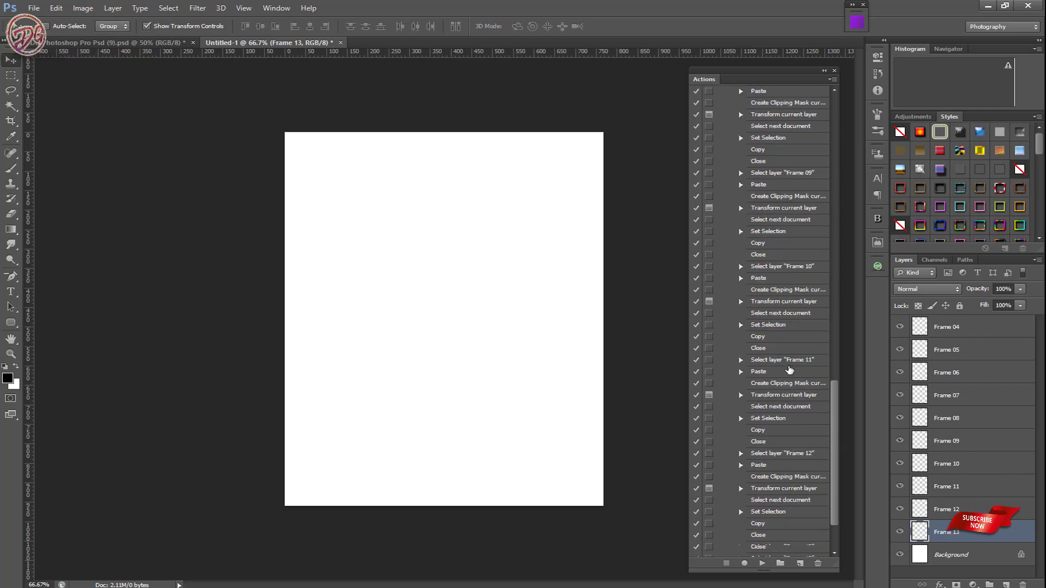
scroll(798, 403, down, 3)
shift+click(799, 527)
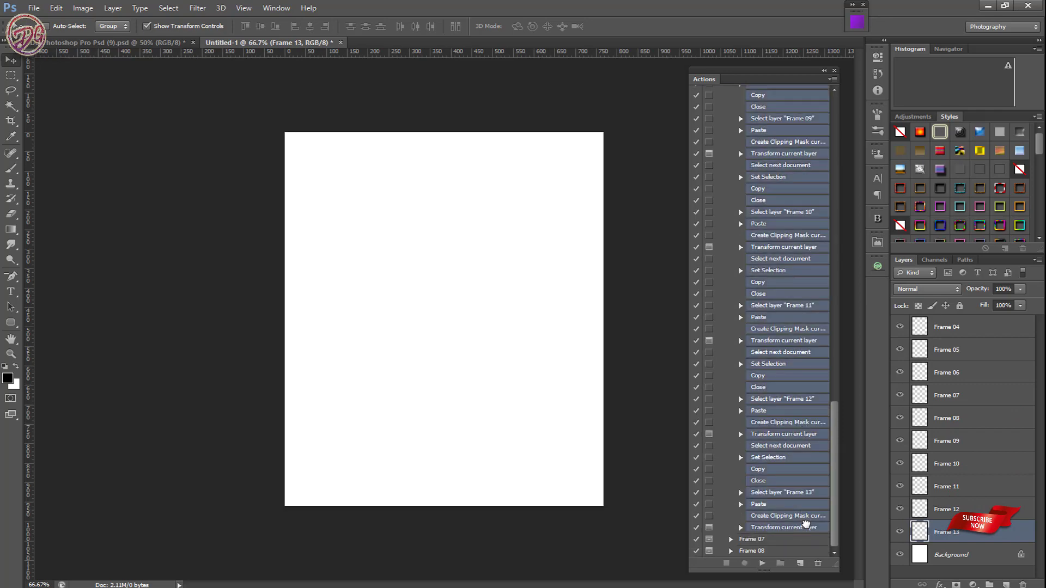
click(805, 525)
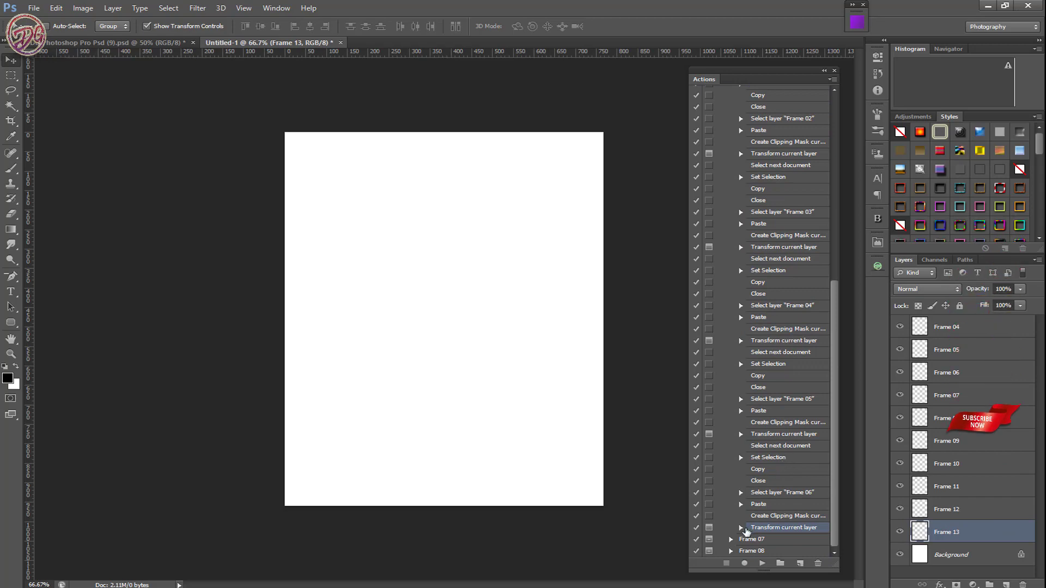
- Delete the Frame 07 action's leftover steps through the Frame 13 placement
click(730, 539)
scroll(779, 468, down, 3)
scroll(781, 471, down, 4)
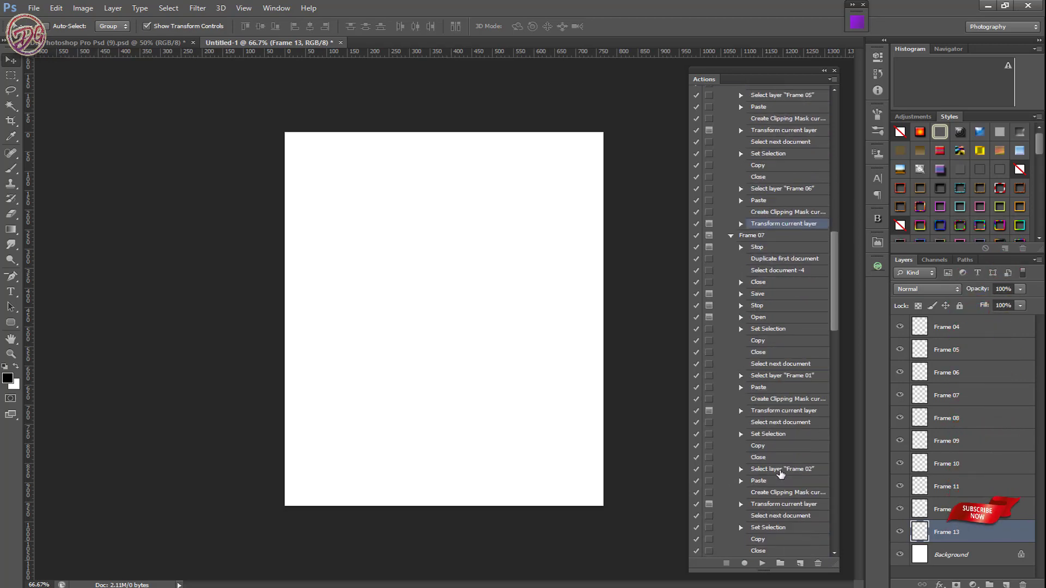
scroll(780, 471, down, 3)
scroll(781, 469, down, 3)
scroll(781, 436, down, 3)
scroll(782, 406, down, 1)
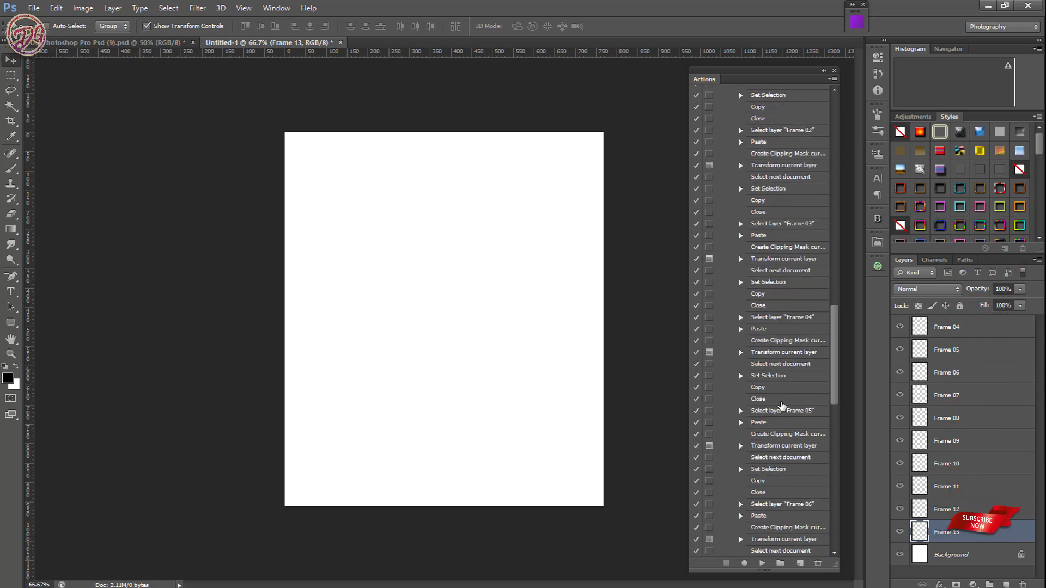
scroll(782, 406, down, 2)
scroll(810, 374, down, 3)
scroll(796, 422, down, 2)
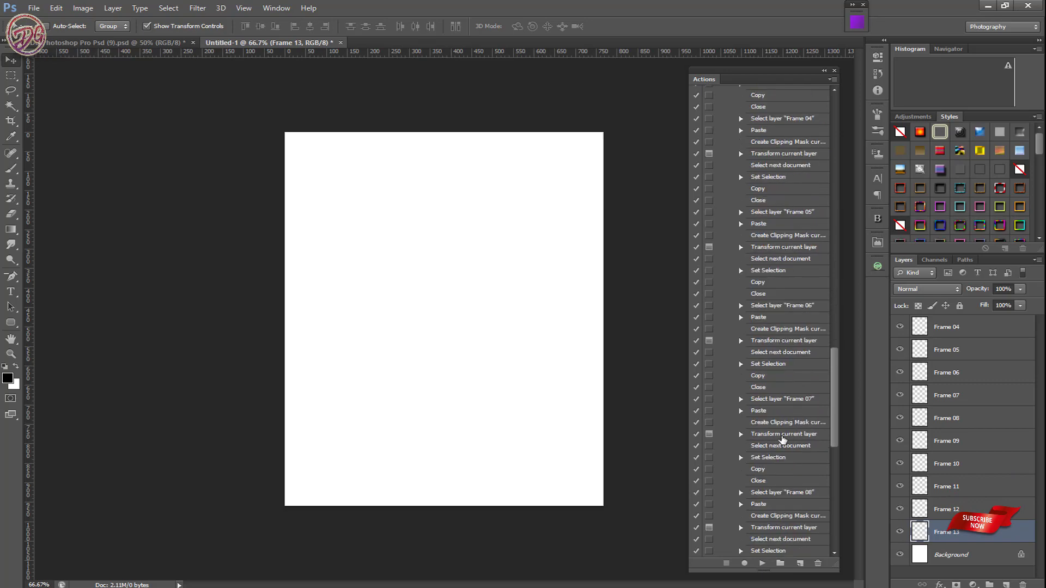
scroll(773, 446, down, 3)
scroll(773, 444, down, 3)
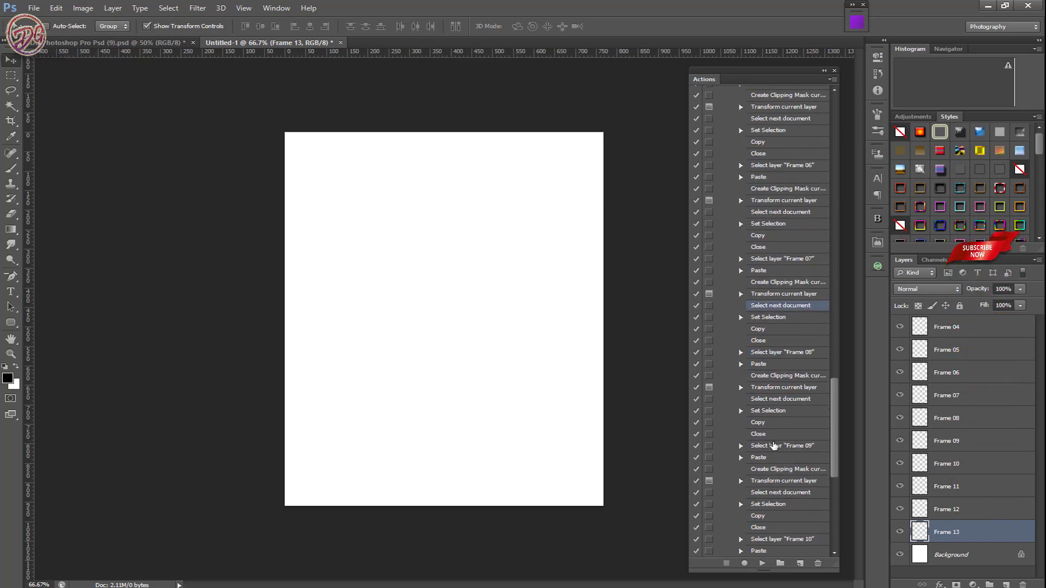
scroll(773, 463, down, 4)
scroll(783, 518, down, 3)
scroll(783, 518, down, 2)
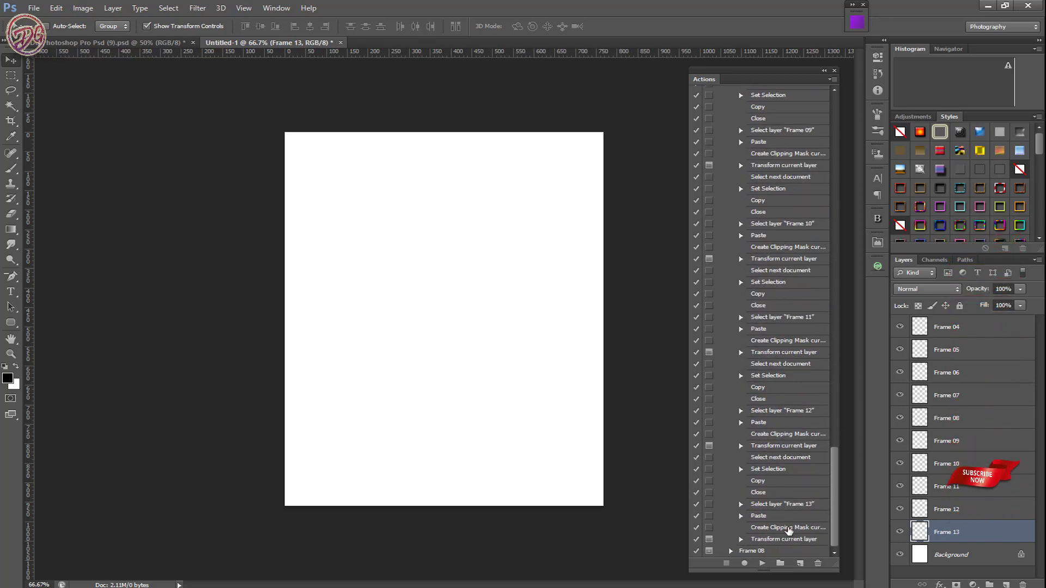
shift+click(796, 524)
drag(796, 524, 817, 564)
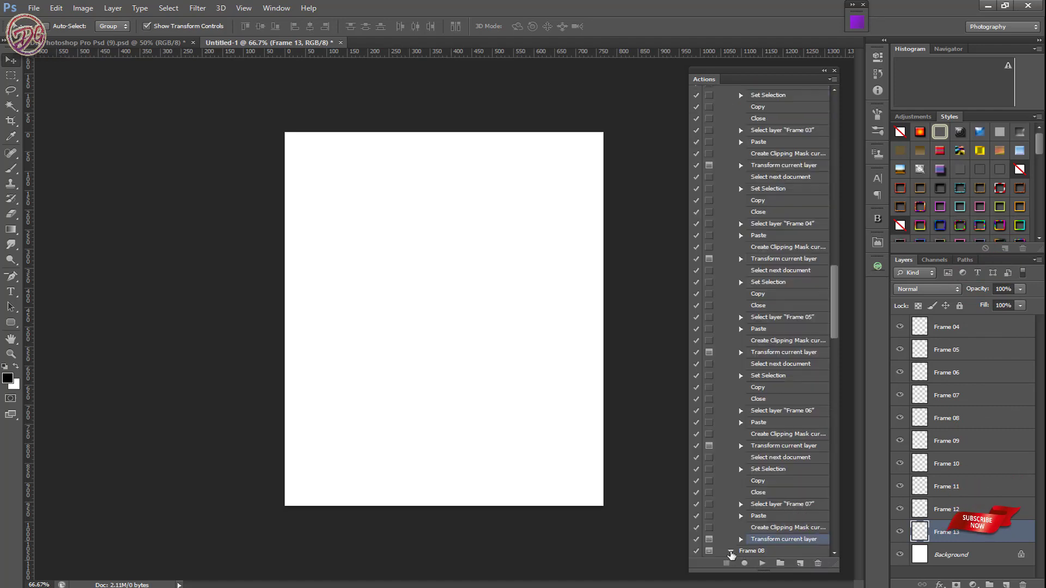
- Delete the Frame 08 action's steps beyond its Frame 08 paste, clipping mask and transform
click(731, 551)
scroll(794, 427, up, 1)
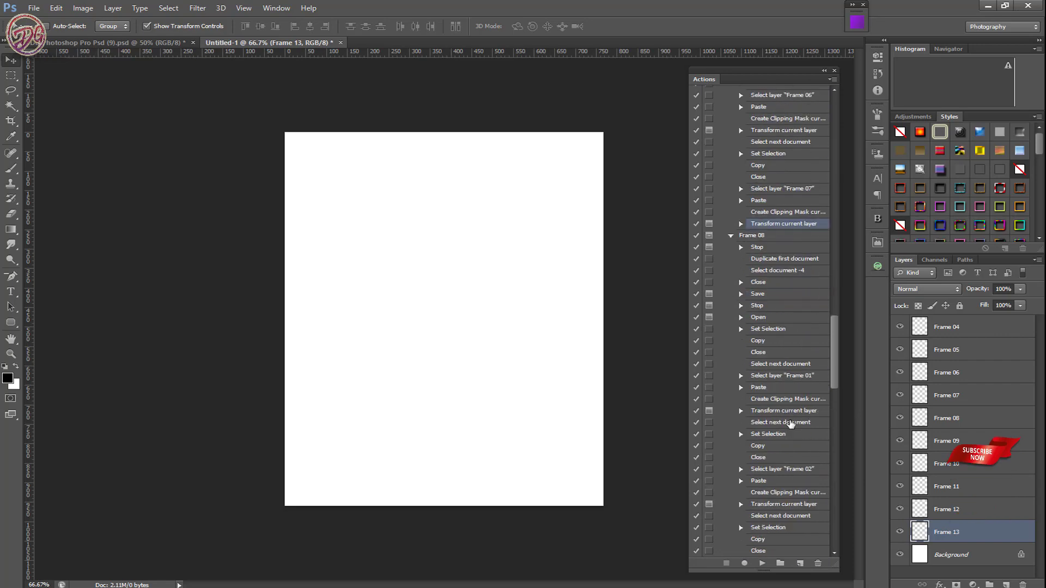
scroll(792, 426, up, 2)
scroll(791, 425, up, 2)
scroll(791, 424, down, 2)
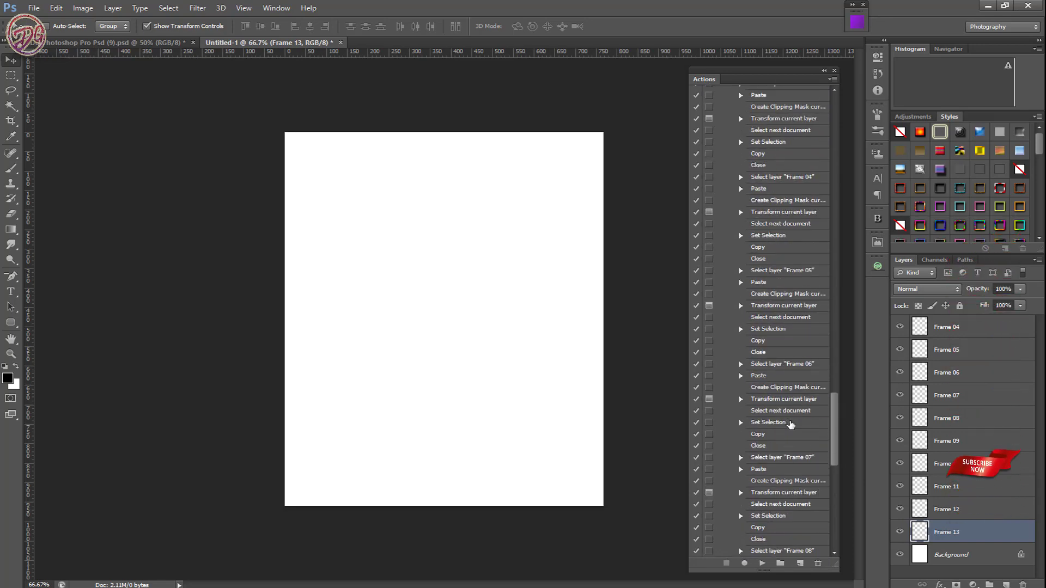
scroll(793, 424, down, 3)
scroll(794, 426, down, 2)
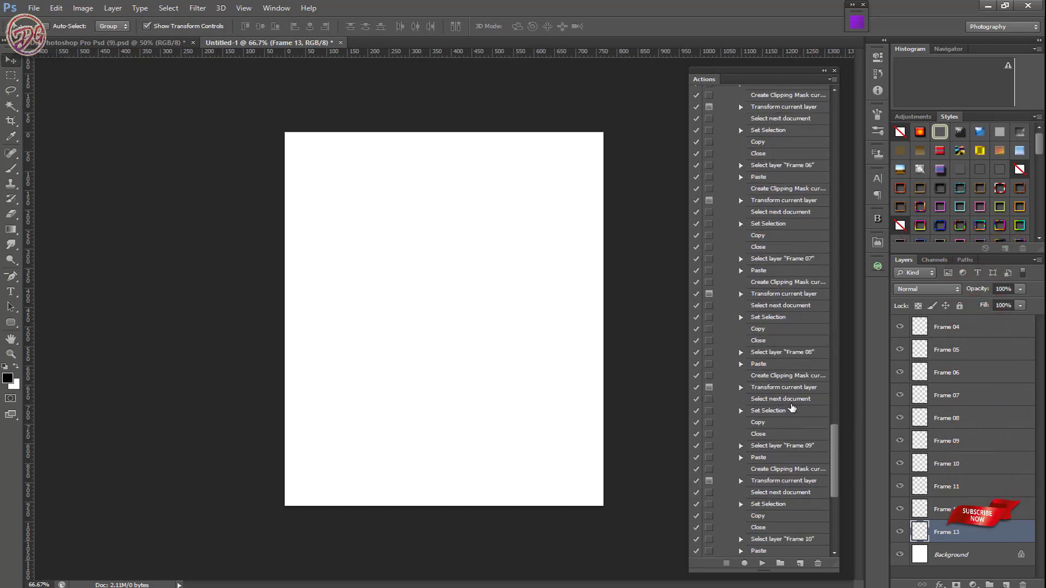
scroll(792, 405, down, 4)
scroll(792, 414, down, 2)
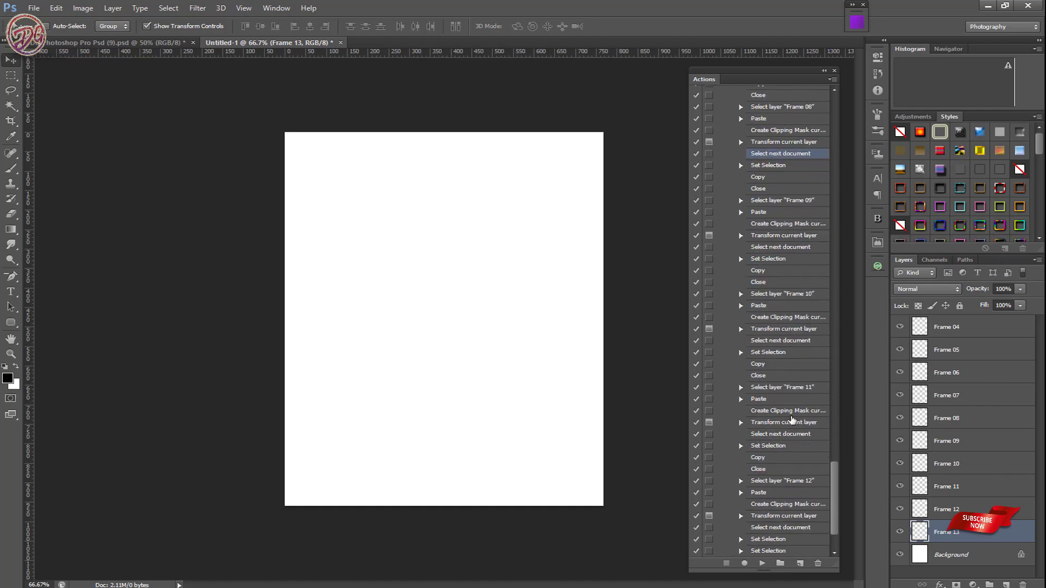
scroll(790, 423, down, 2)
shift+click(808, 551)
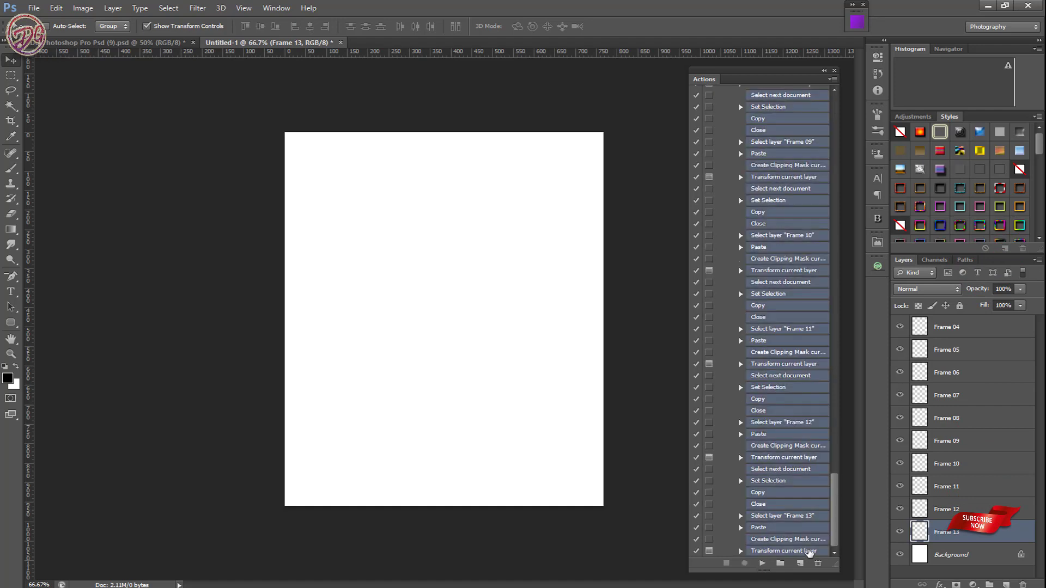
drag(804, 459, 818, 563)
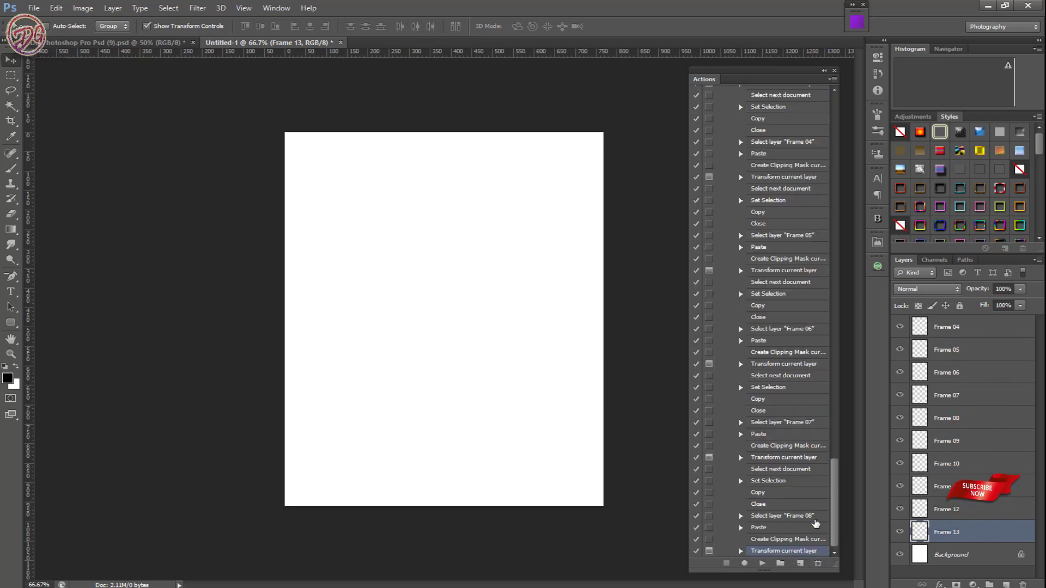
- Collapse the expanded Frame 08 action so all frame actions appear collapsed
scroll(805, 457, up, 2)
scroll(804, 455, up, 2)
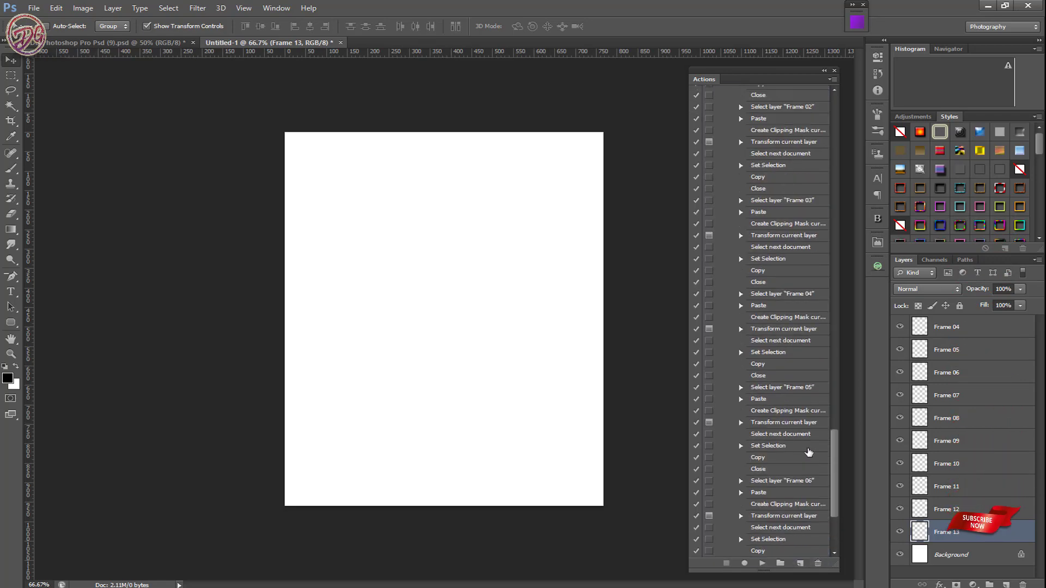
scroll(803, 452, up, 2)
scroll(803, 450, up, 2)
scroll(802, 449, up, 2)
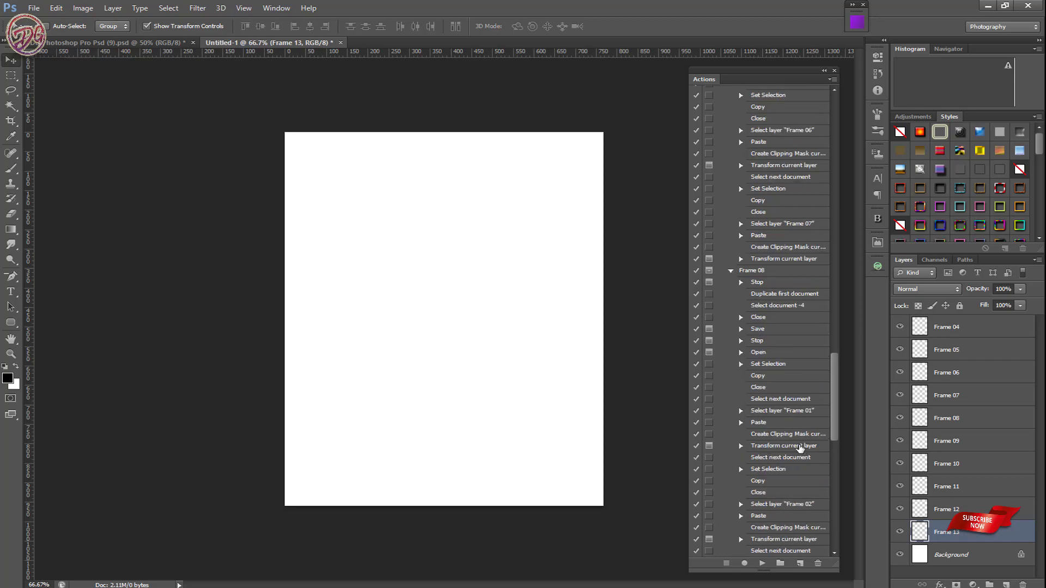
scroll(741, 283, down, 3)
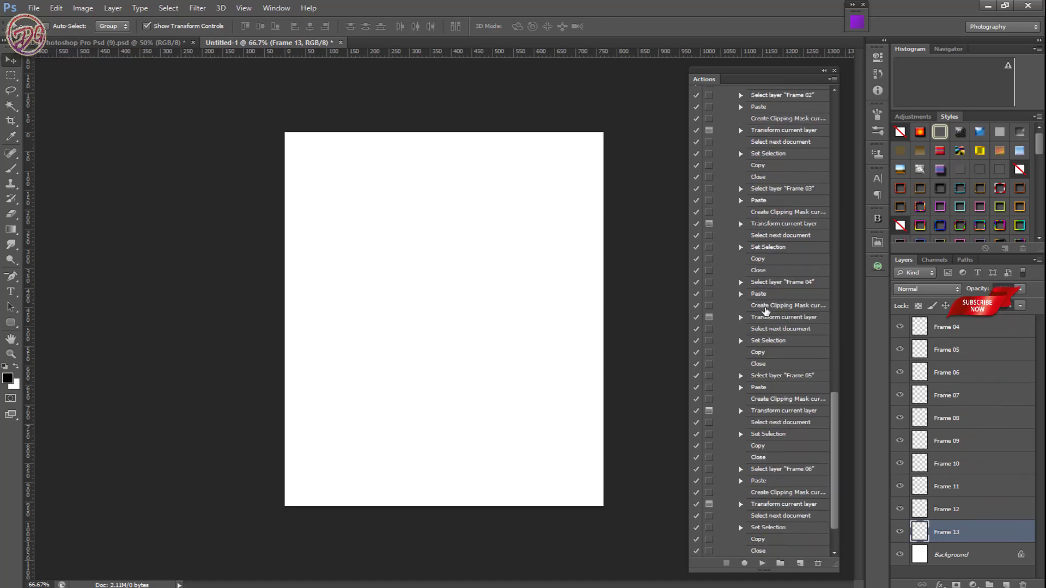
scroll(762, 305, down, 3)
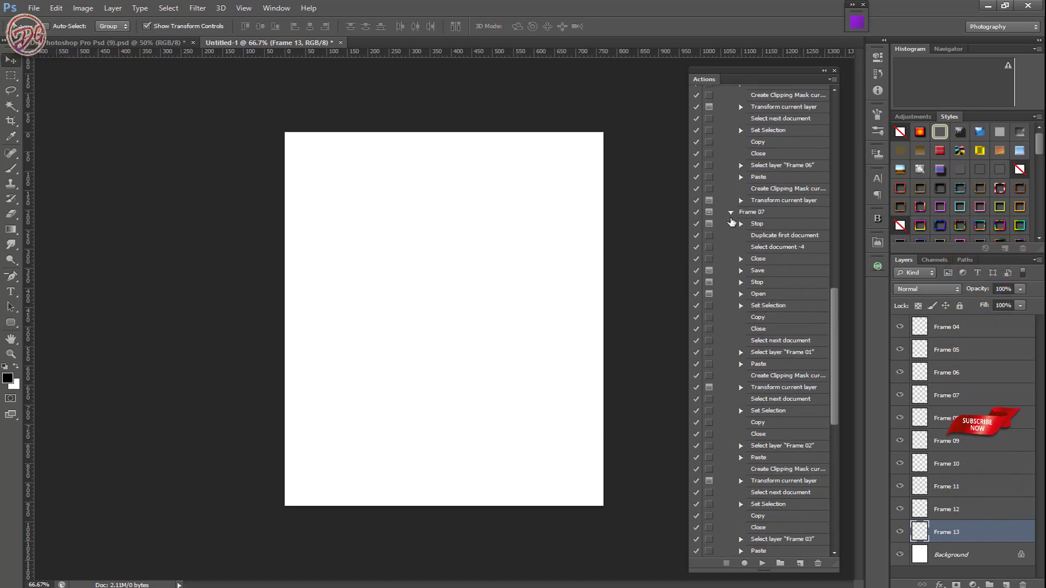
scroll(745, 221, down, 3)
scroll(741, 223, up, 3)
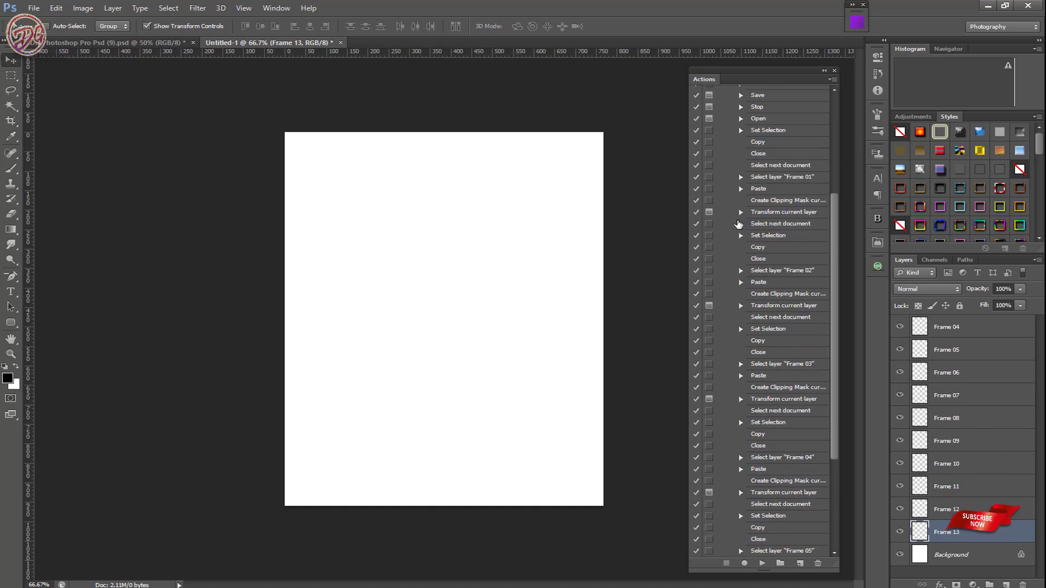
scroll(736, 227, up, 2)
click(731, 189)
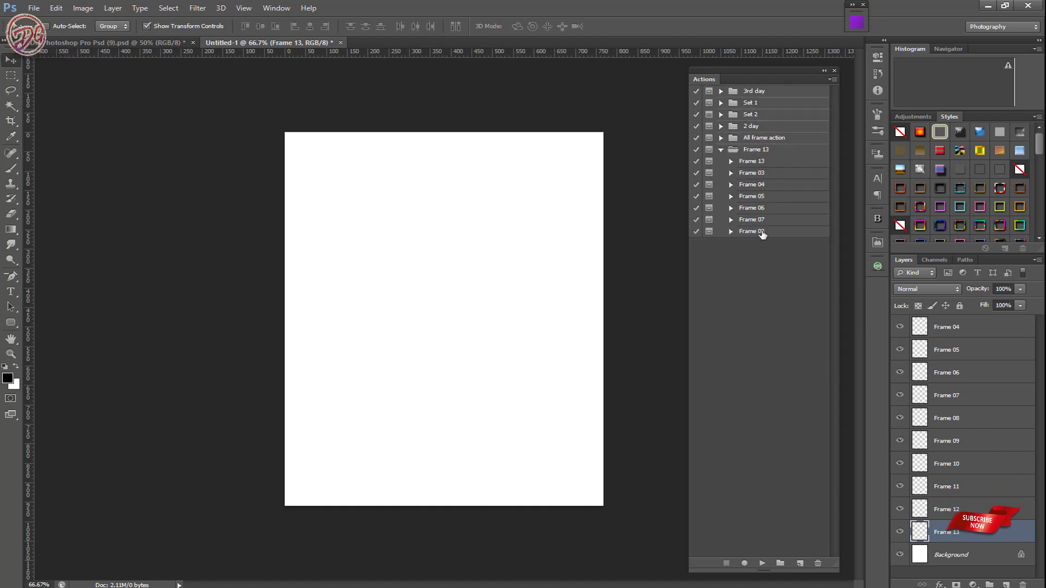
click(755, 174)
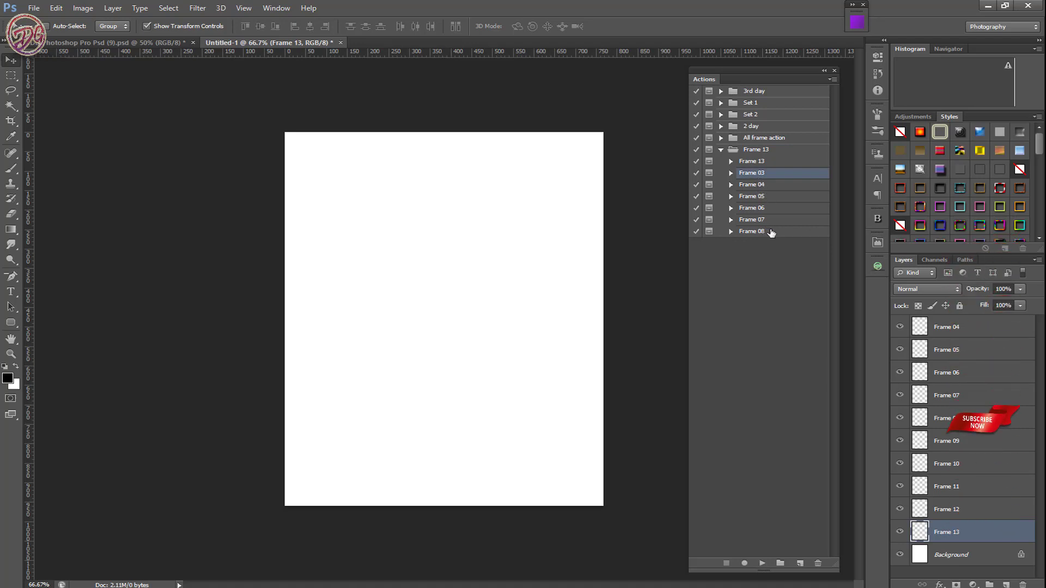
click(731, 173)
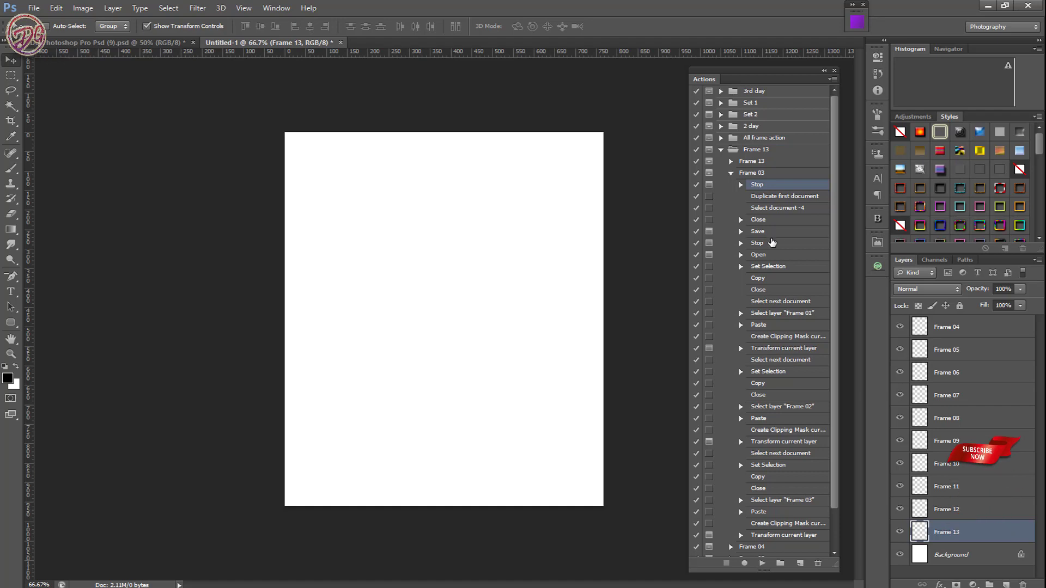
click(731, 173)
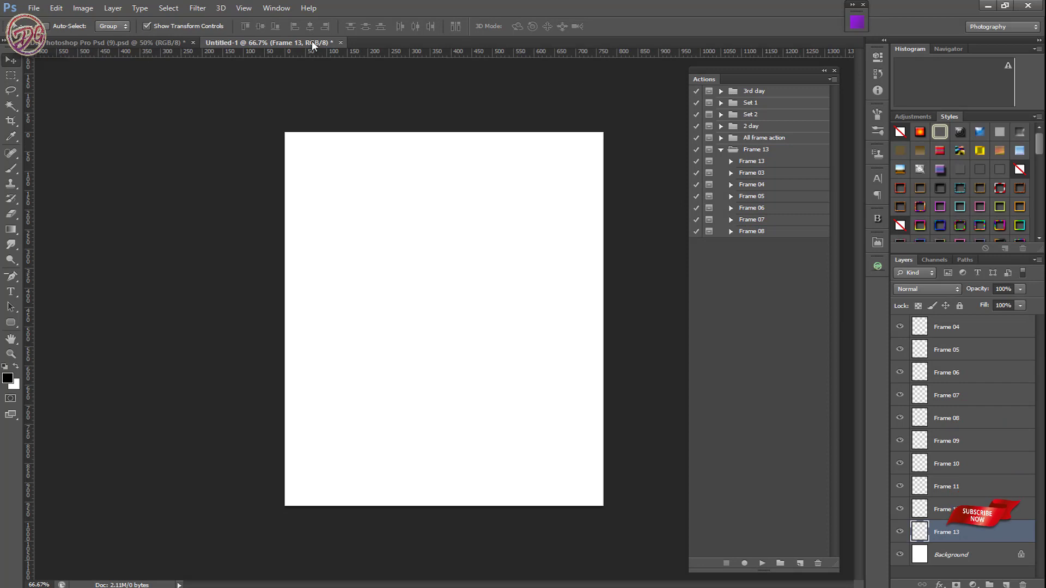
click(731, 172)
click(731, 173)
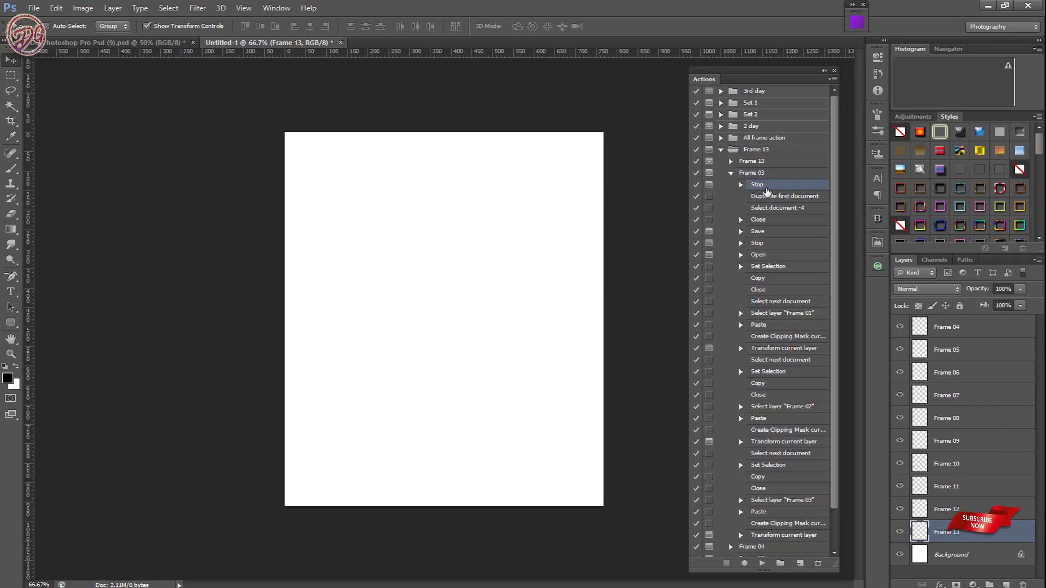
shift+click(773, 232)
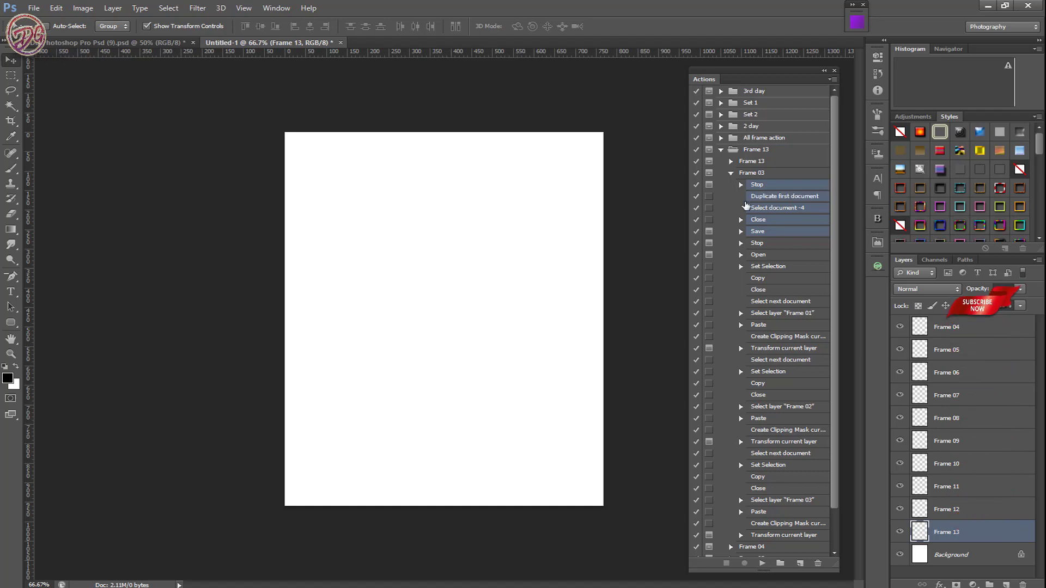
click(731, 173)
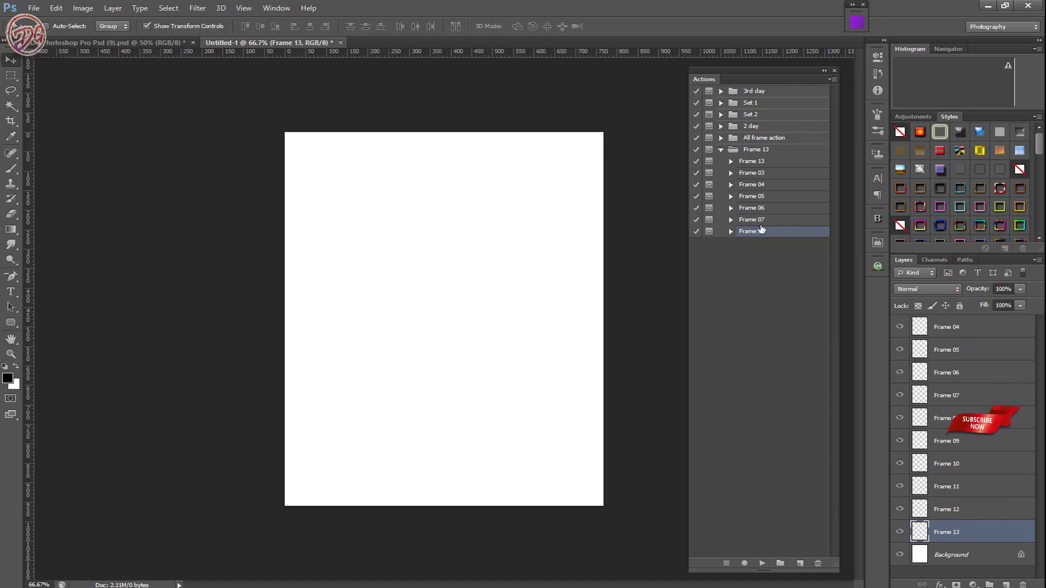
- Assign F8 as the Frame 08 action's shortcut in Action Options
click(831, 80)
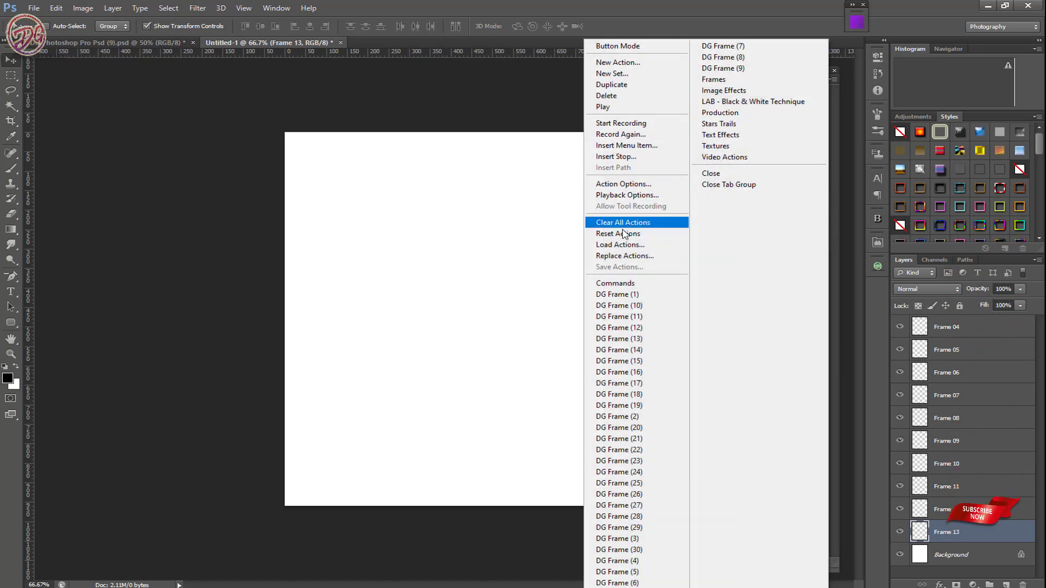
click(625, 184)
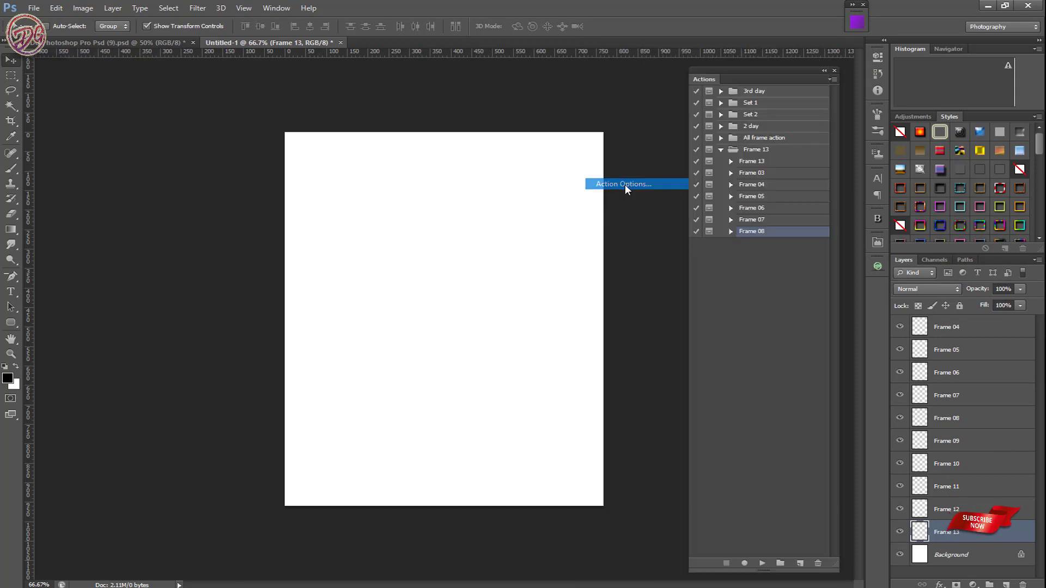
click(500, 205)
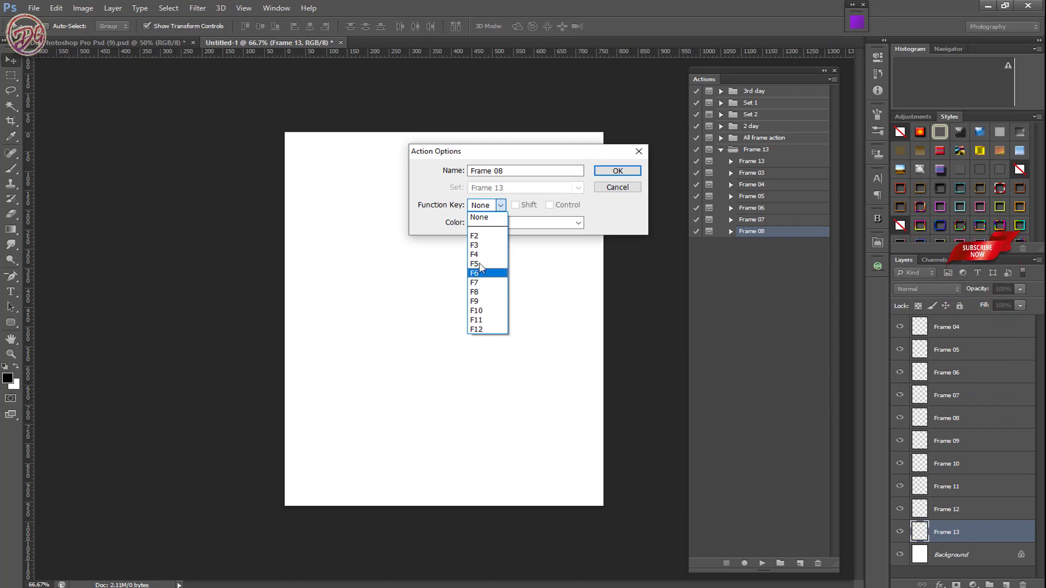
click(484, 292)
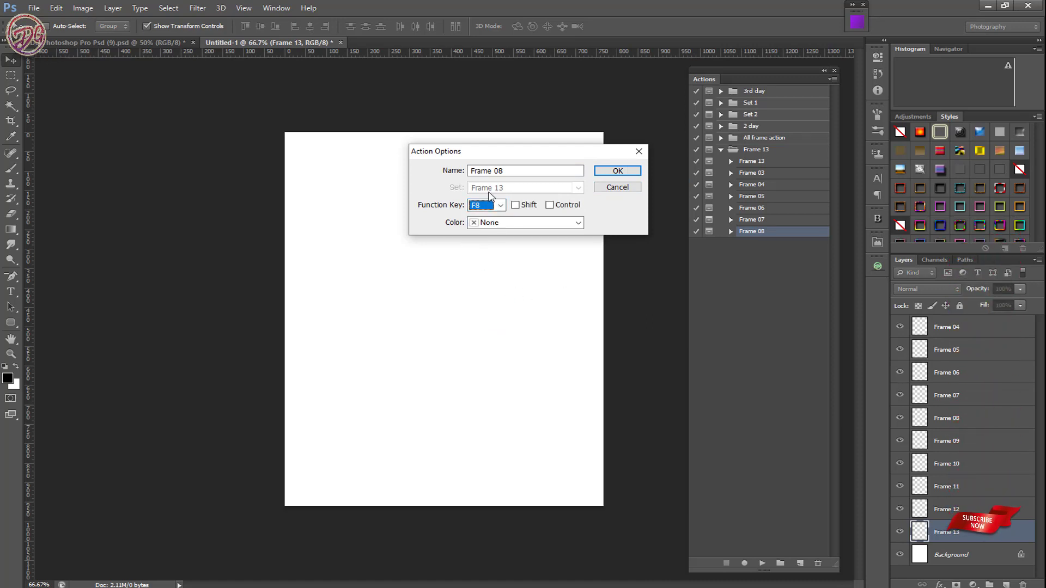
click(617, 172)
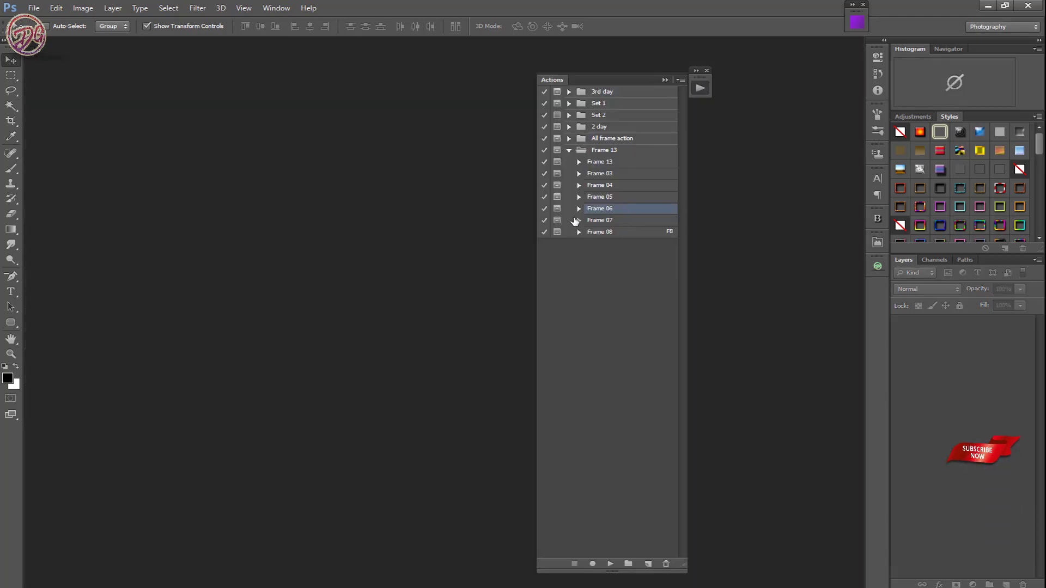
- Edit the Stop step's message in the Frame 06 action, then collapse it
click(578, 220)
scroll(629, 311, down, 2)
scroll(628, 327, down, 3)
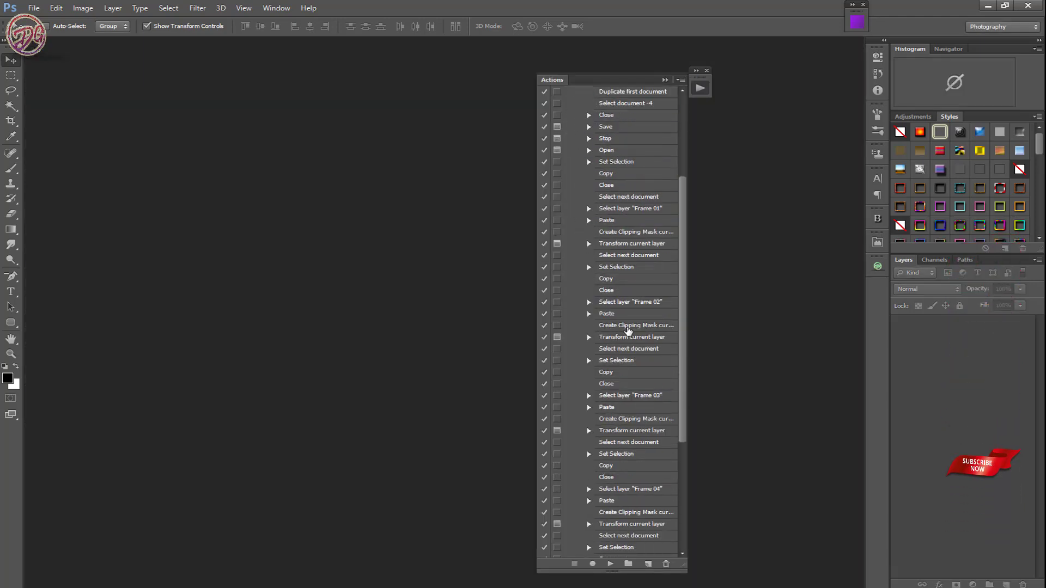
scroll(628, 329, up, 2)
double_click(605, 198)
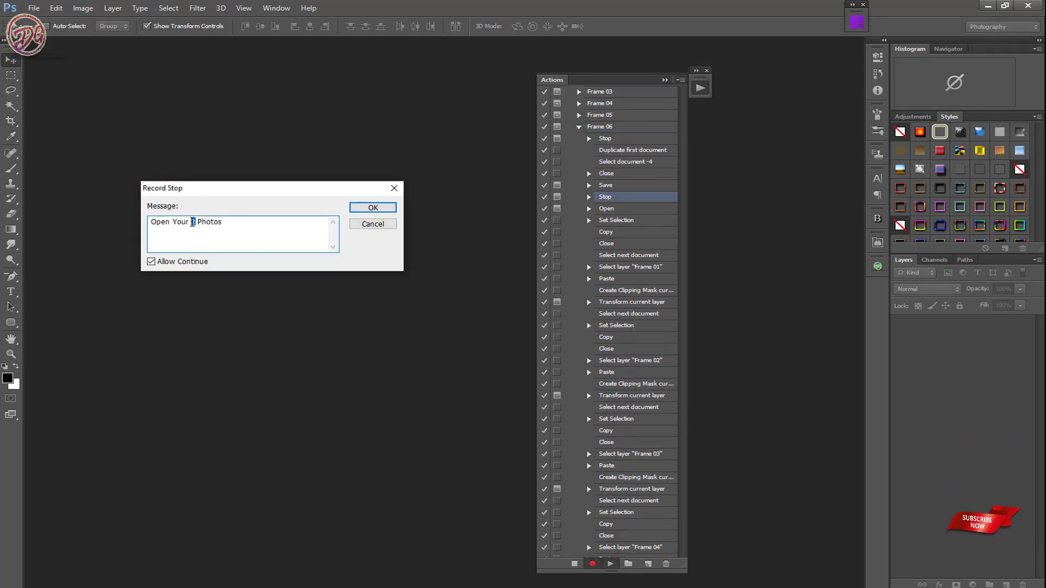
click(373, 208)
scroll(599, 163, up, 1)
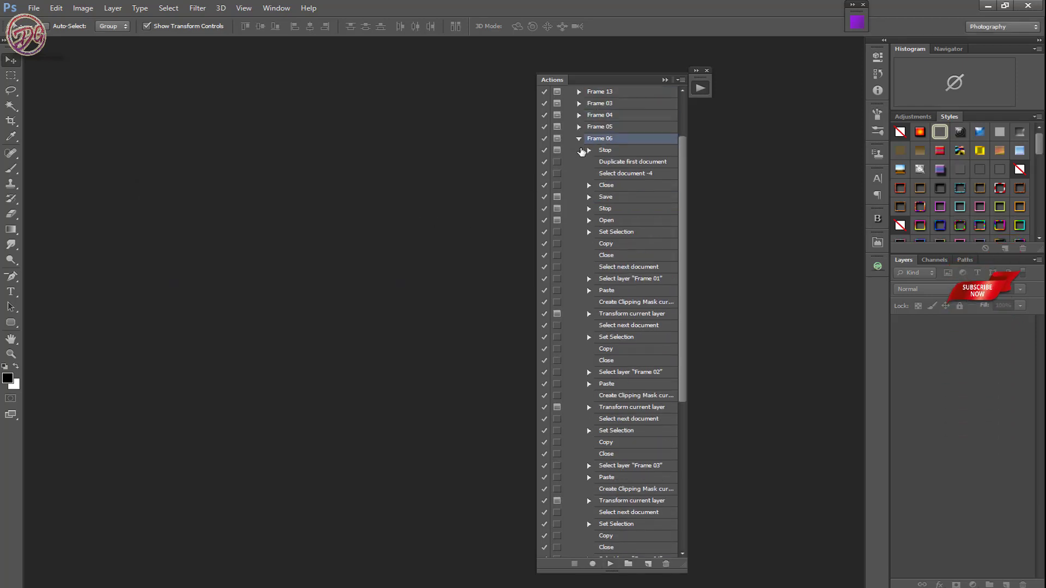
click(579, 138)
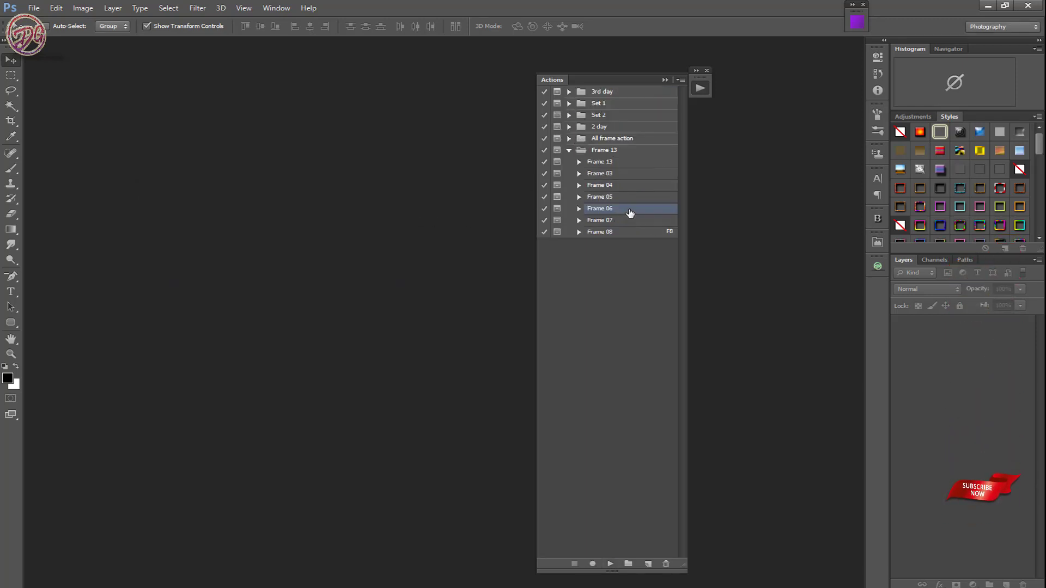
- Give the Frame 06 action the Shift+F6 shortcut
click(680, 80)
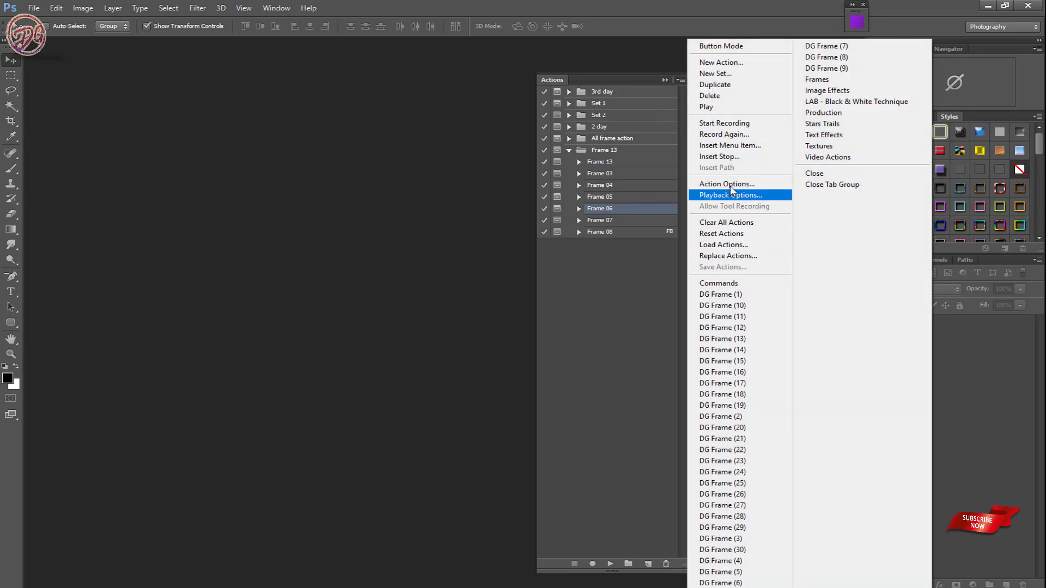
click(729, 184)
click(499, 205)
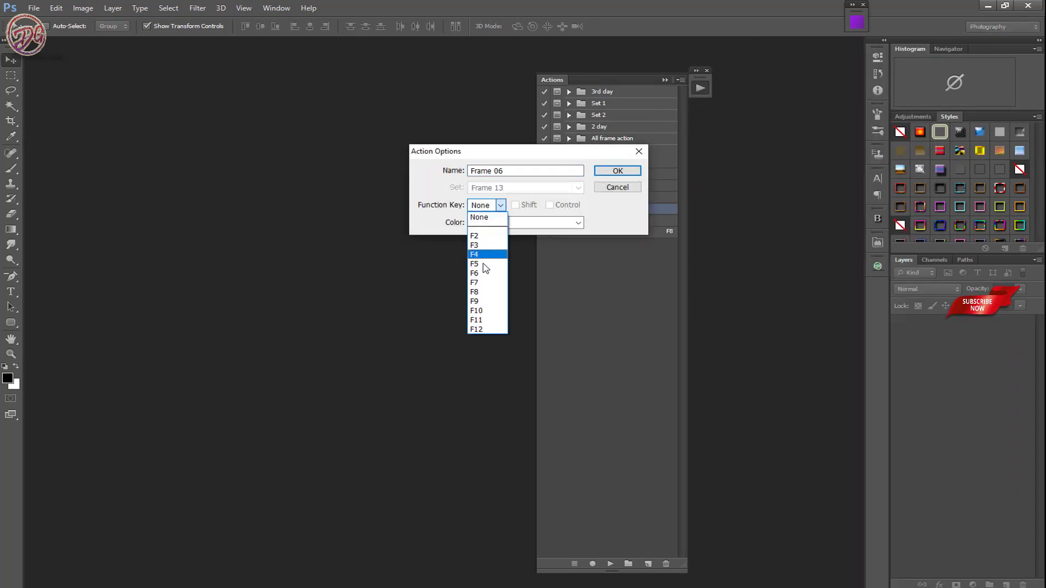
click(482, 269)
click(515, 205)
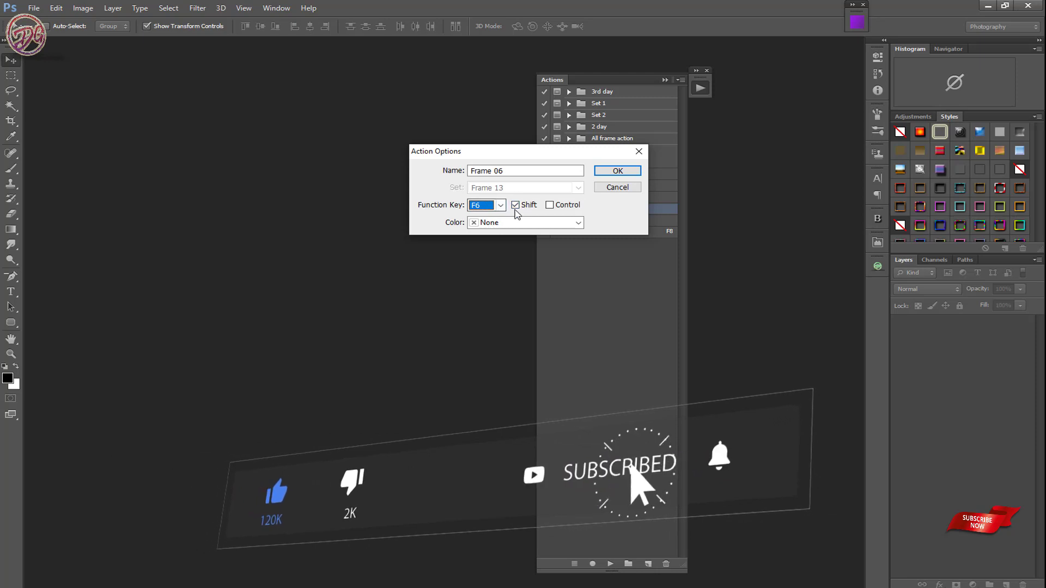
click(630, 169)
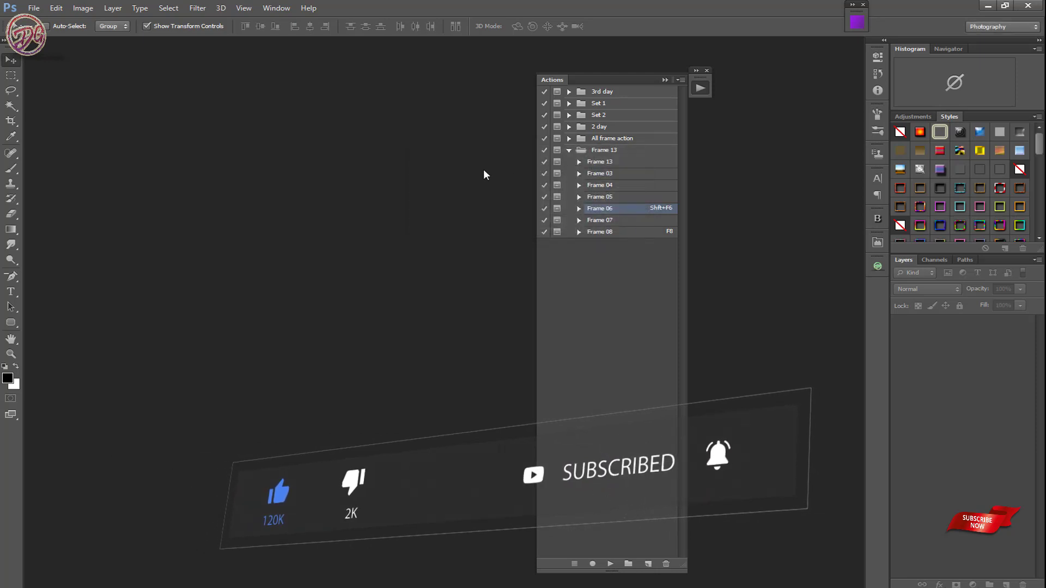
- Open the pink wedding album PSD template, dismissing the missing-fonts warning
click(665, 80)
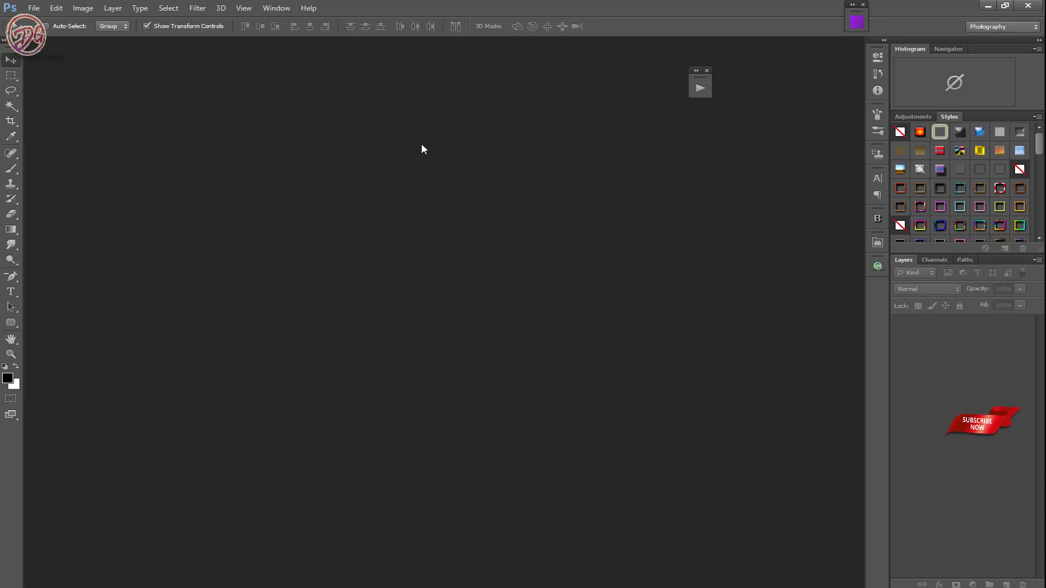
click(182, 540)
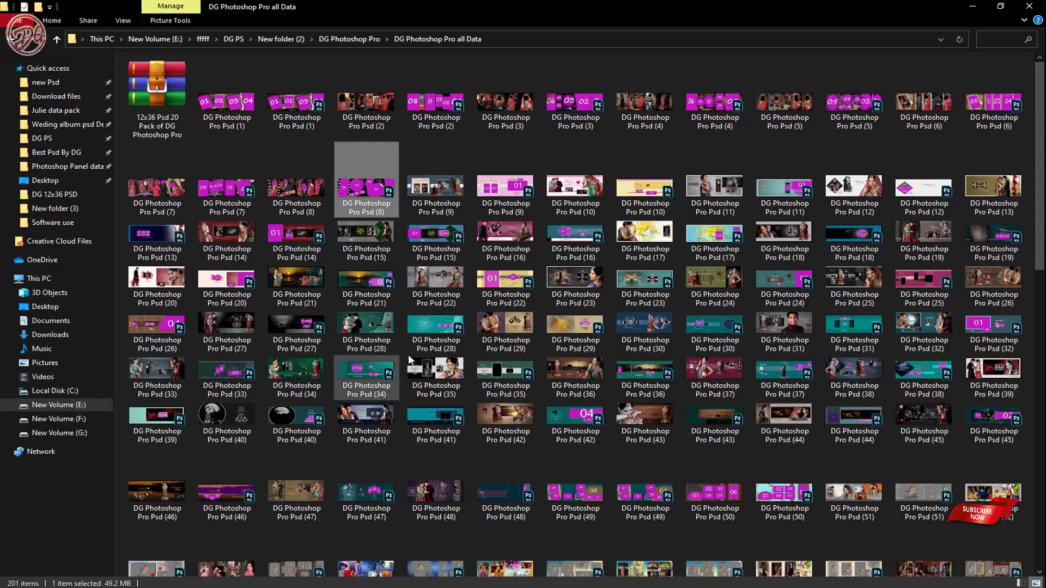
double_click(436, 311)
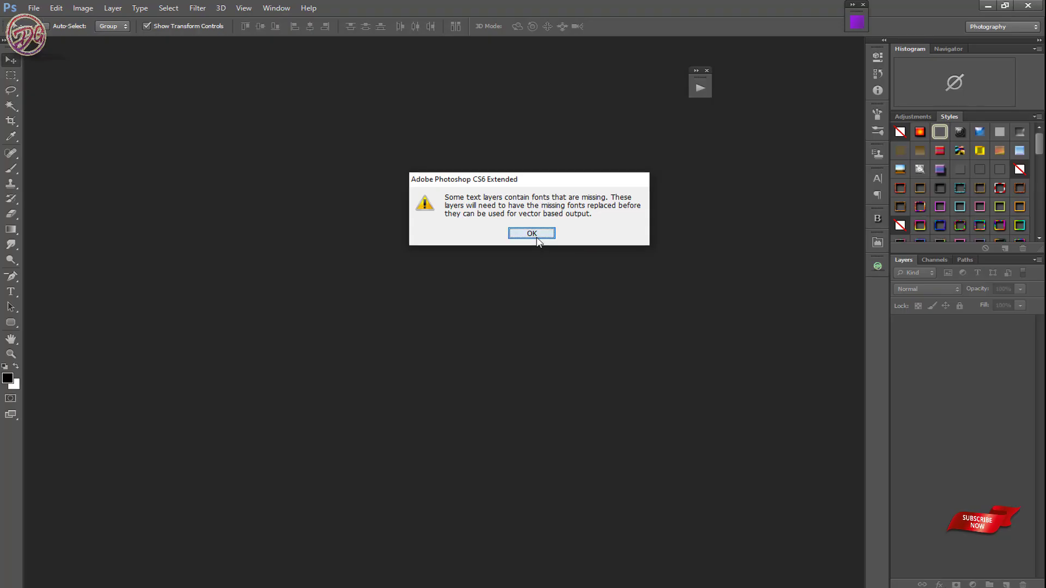
click(531, 233)
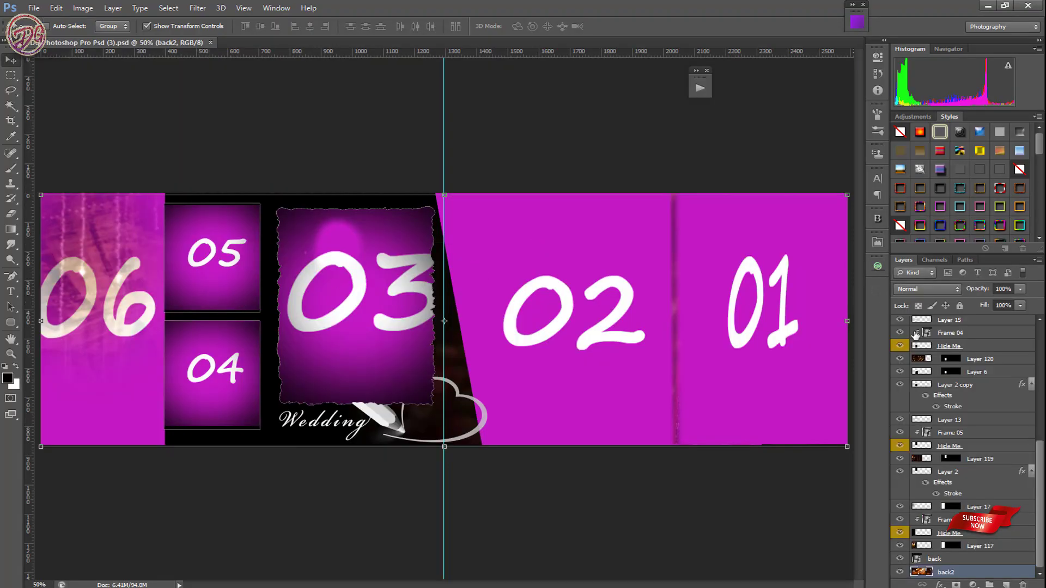
- Select layer Frame 06, hide the panels with Tab, and continue past the save-copy message
scroll(1010, 450, up, 3)
scroll(1009, 450, up, 2)
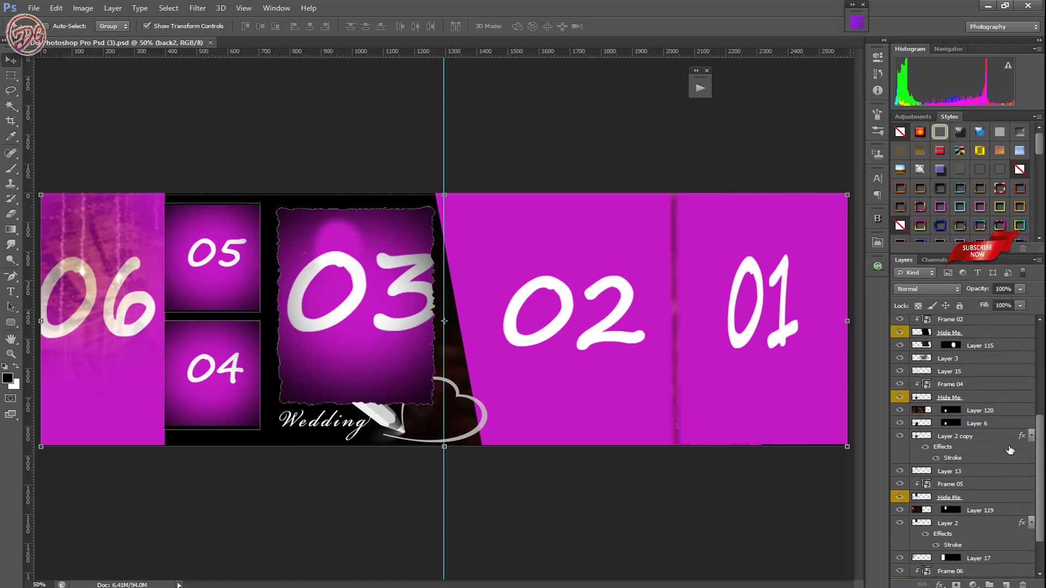
scroll(1008, 449, up, 2)
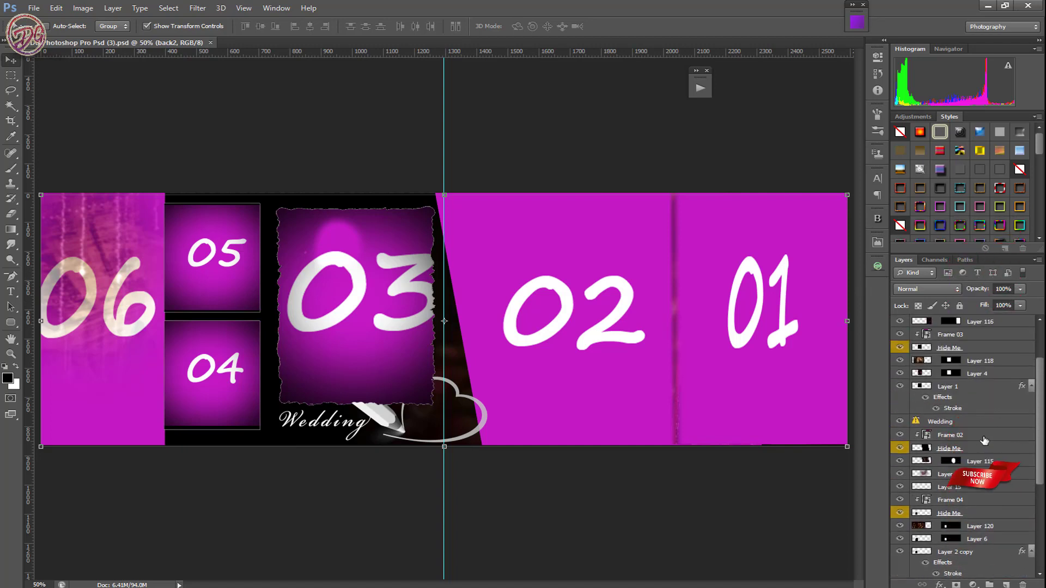
scroll(996, 444, up, 1)
scroll(986, 440, up, 2)
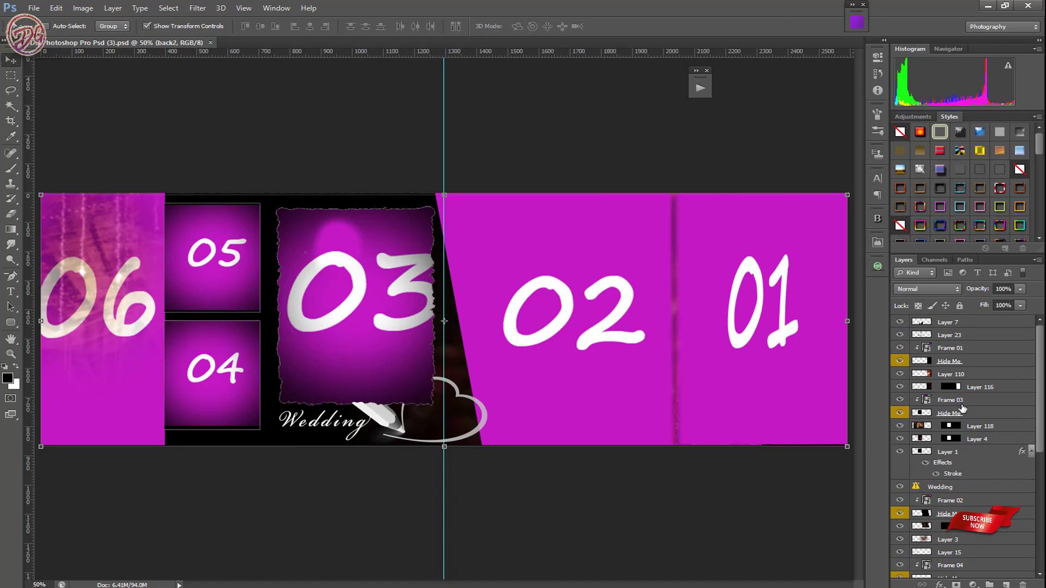
scroll(961, 411, down, 2)
scroll(961, 414, down, 2)
scroll(962, 420, down, 2)
scroll(962, 425, down, 2)
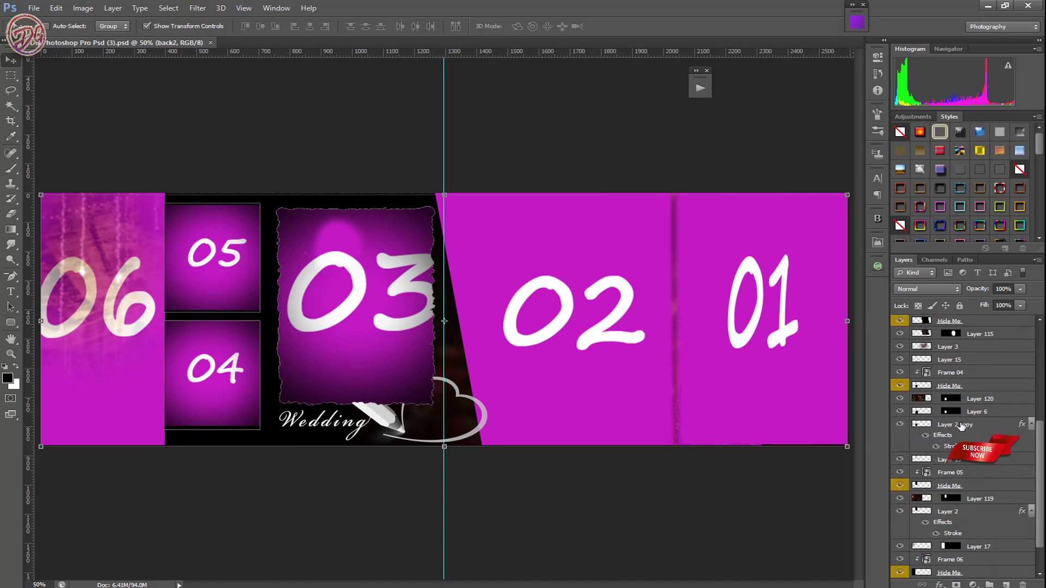
scroll(962, 431, down, 2)
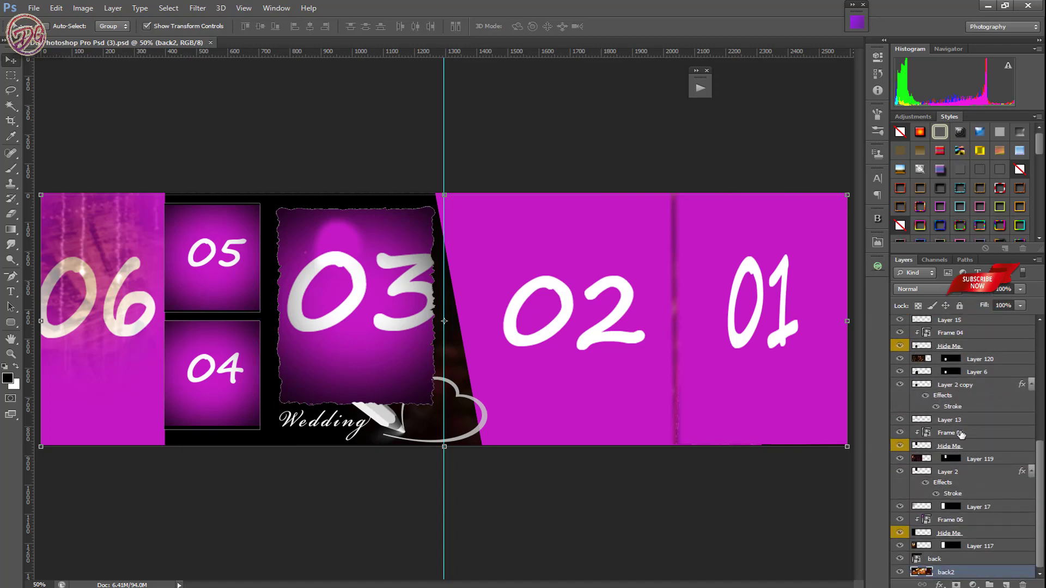
click(963, 521)
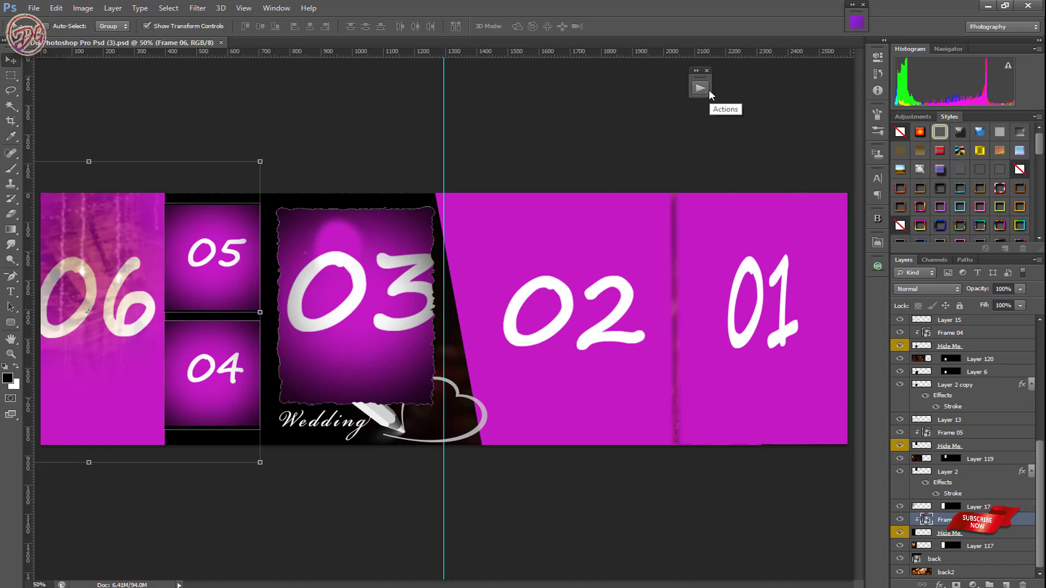
key(Tab)
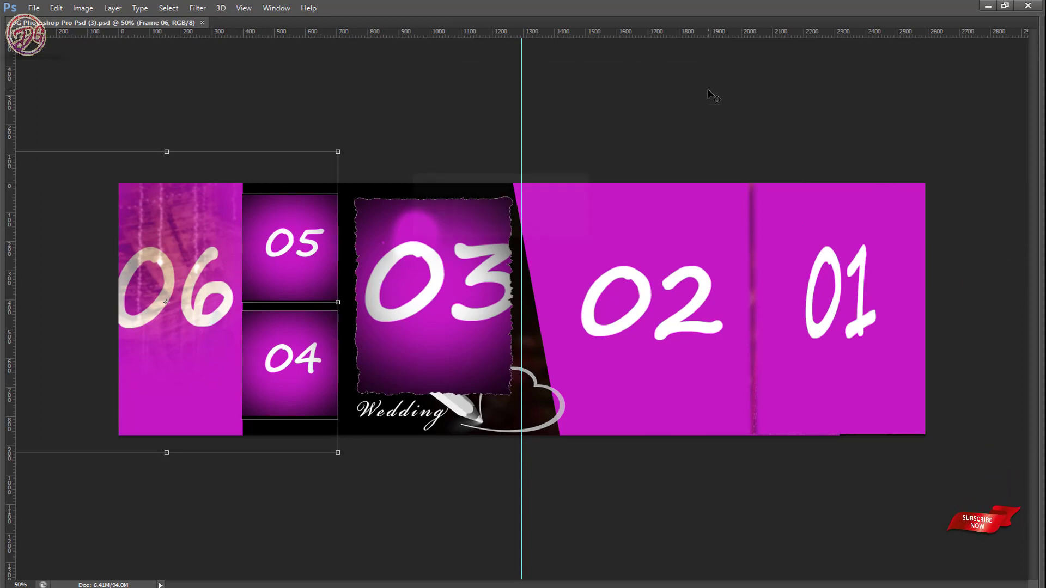
click(484, 226)
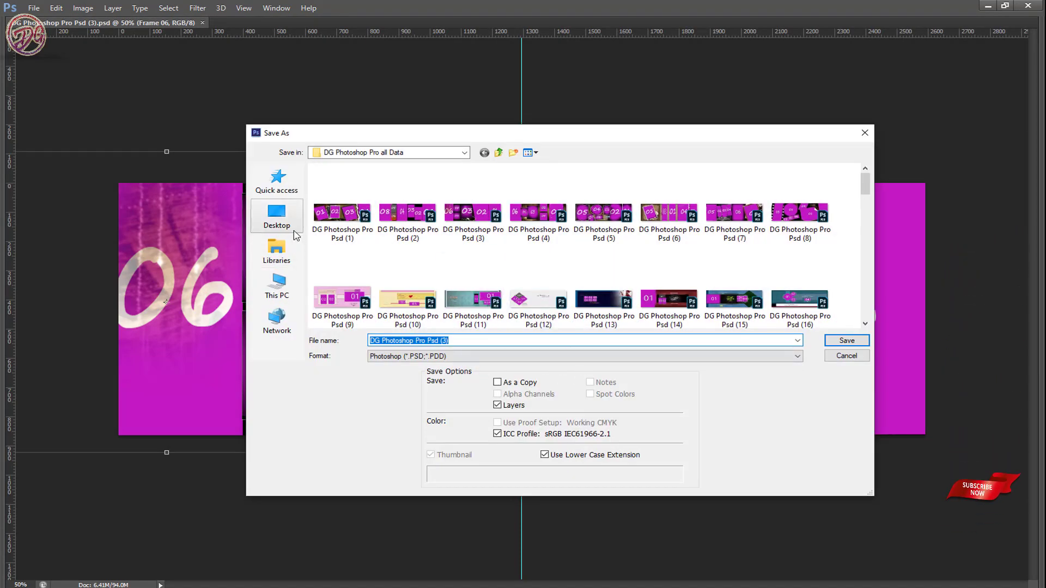
- Save the PSD copy to the Desktop and browse to Pictures > New folder (3)
click(294, 234)
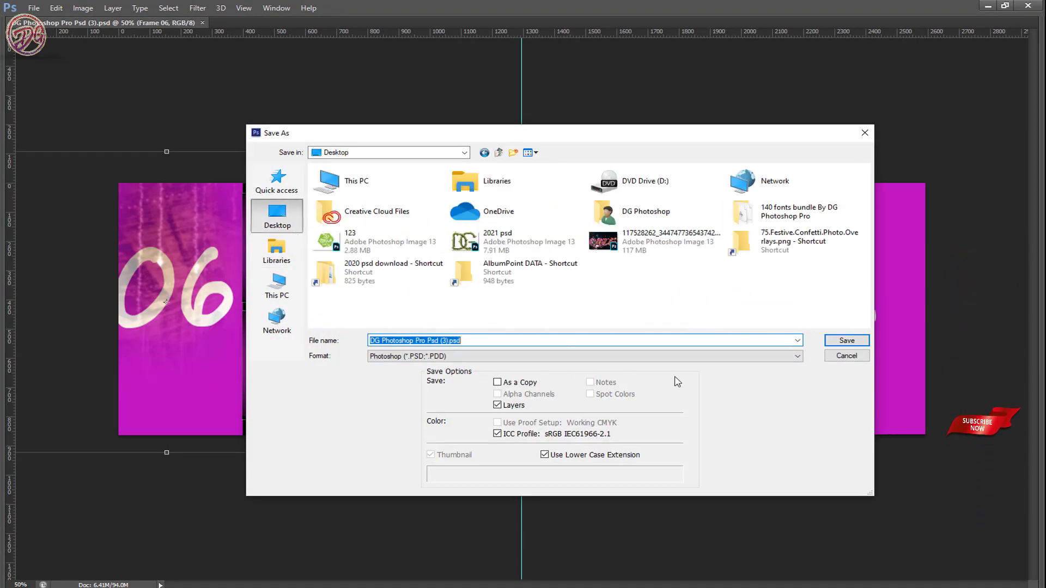
click(839, 343)
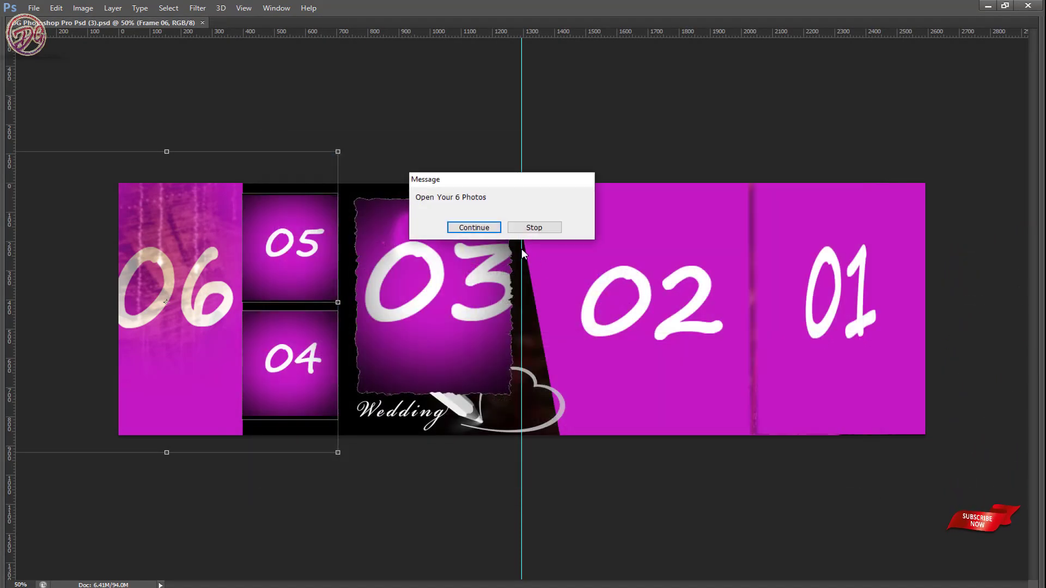
click(474, 227)
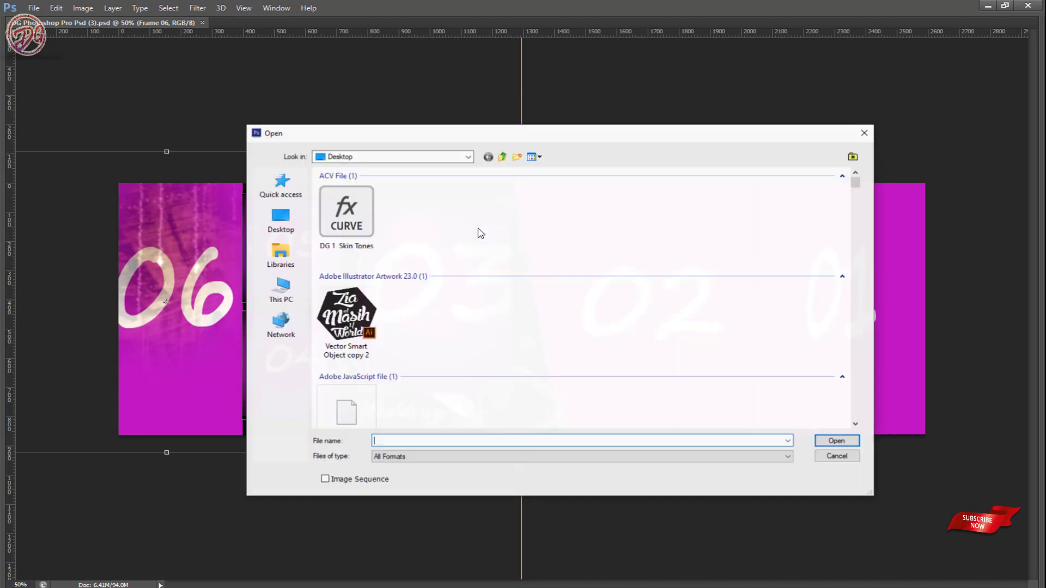
click(279, 262)
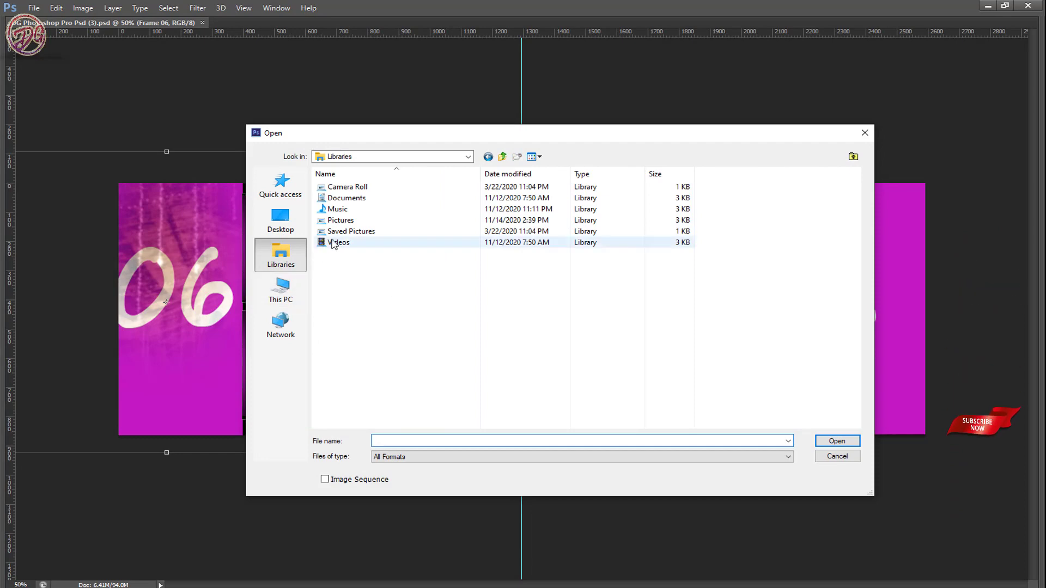
double_click(336, 220)
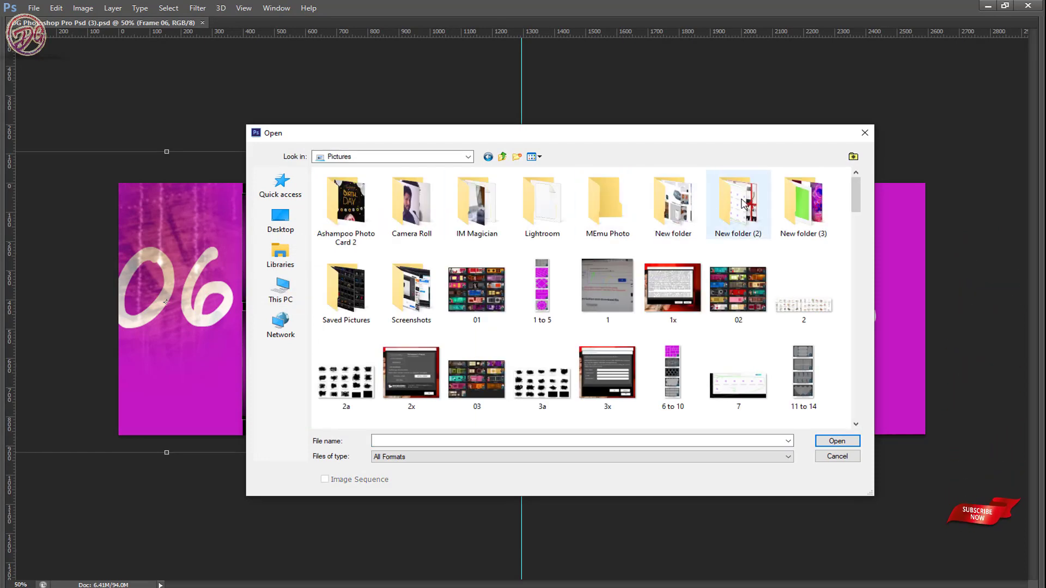
double_click(803, 204)
scroll(577, 318, down, 5)
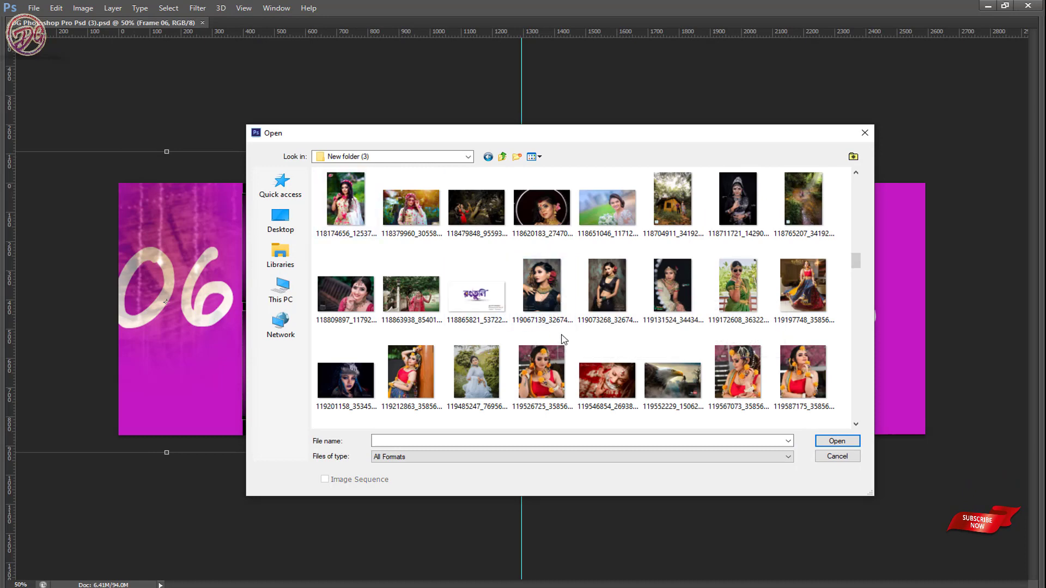
scroll(564, 338, up, 3)
- Open six bride photos, including 117354128 but not the red-outfit one
click(542, 205)
ctrl+click(605, 208)
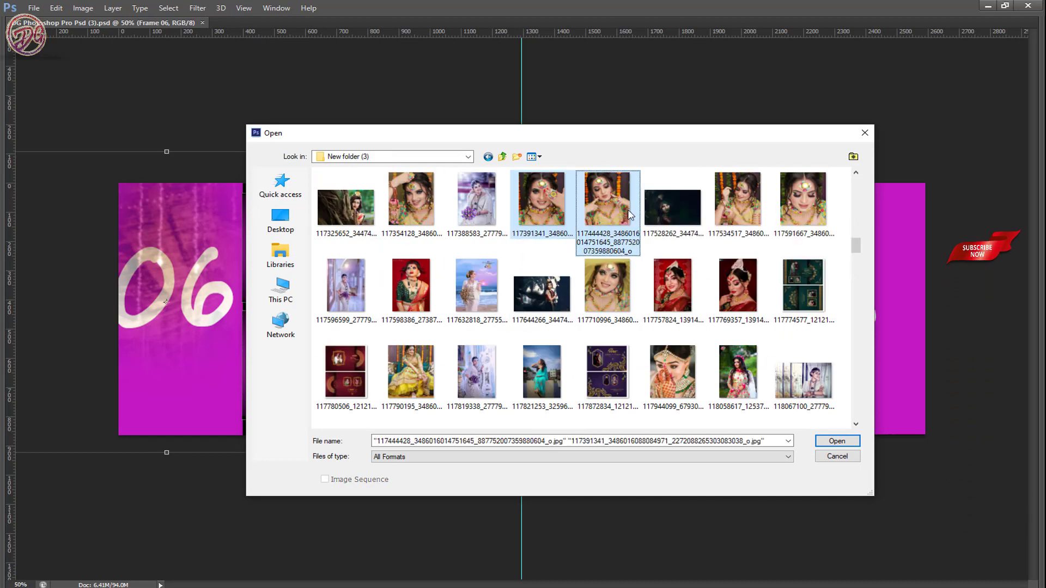
ctrl+click(738, 201)
ctrl+click(823, 209)
ctrl+click(607, 285)
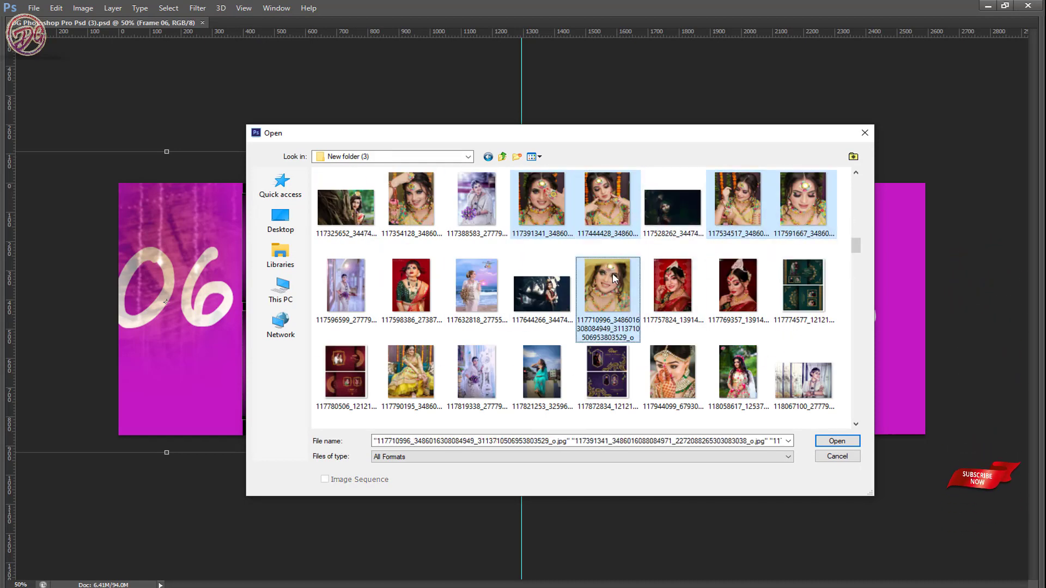
ctrl+click(697, 289)
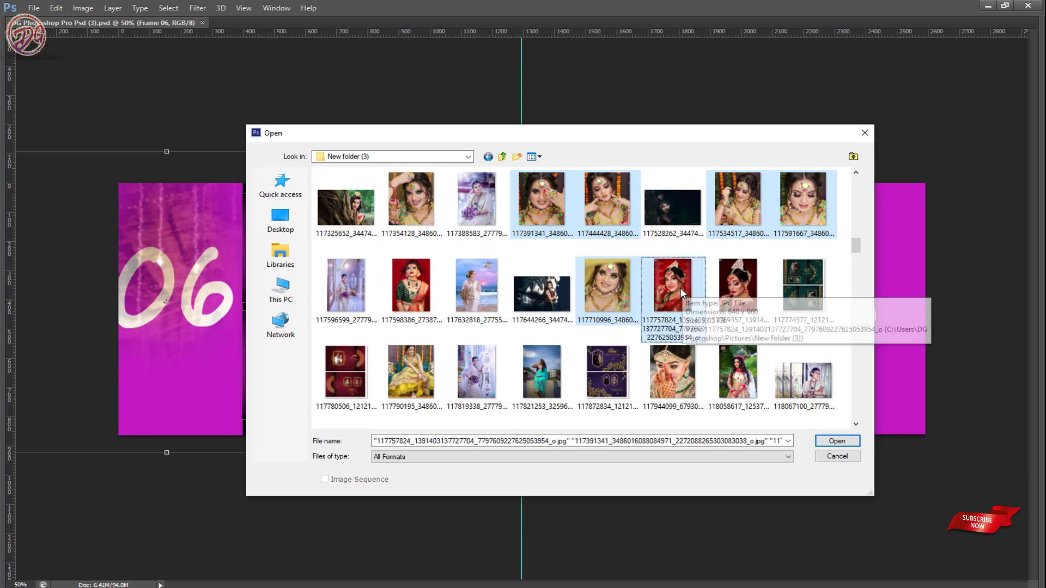
ctrl+click(685, 313)
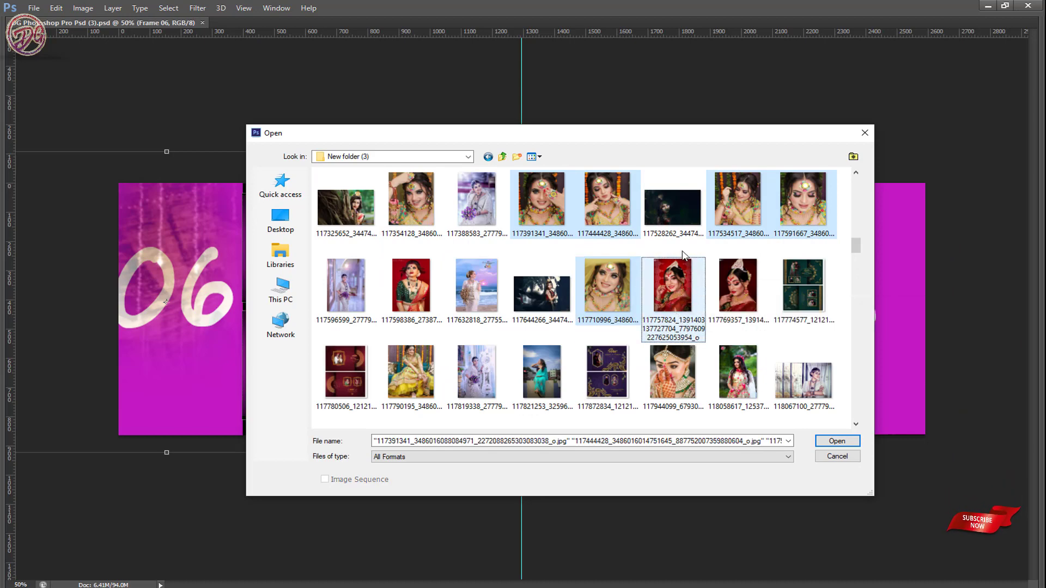
ctrl+click(428, 207)
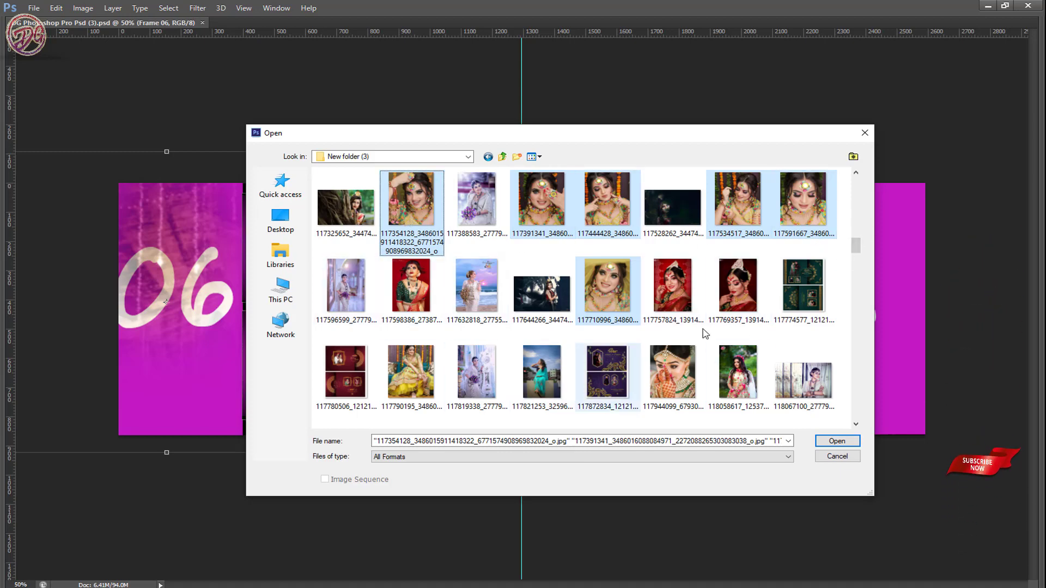
click(853, 442)
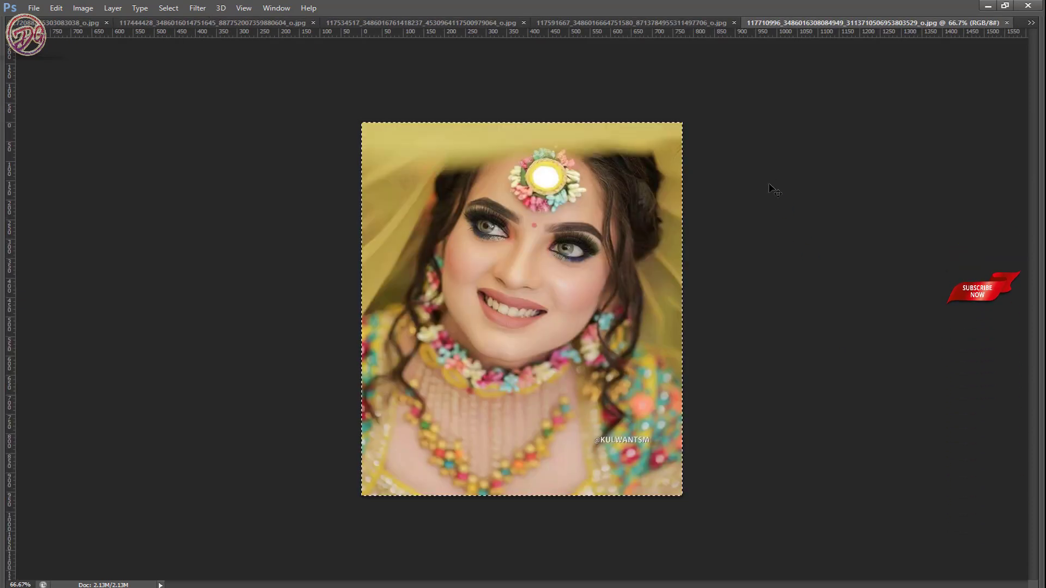
- Paste the first bride photo into the album, clipped and moved onto the 01 panel
key(ctrl+Tab)
key(ctrl+v)
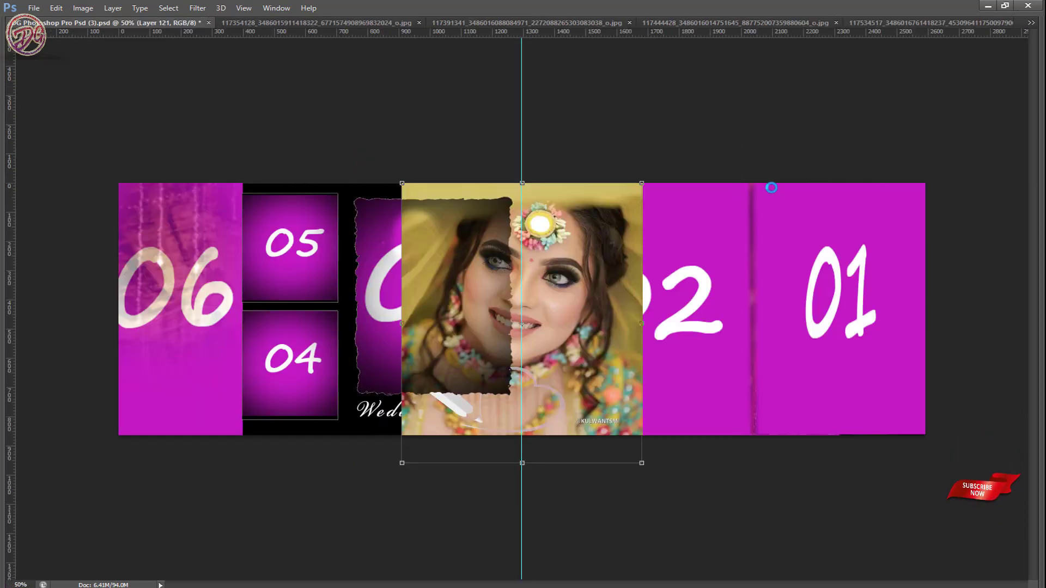
key(ctrl+alt+g)
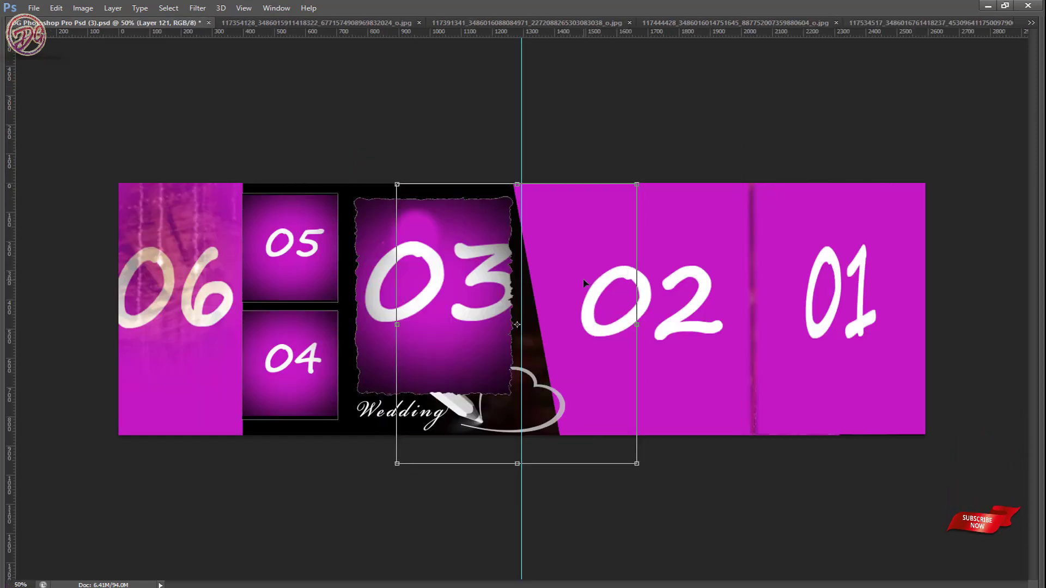
drag(584, 283, 907, 274)
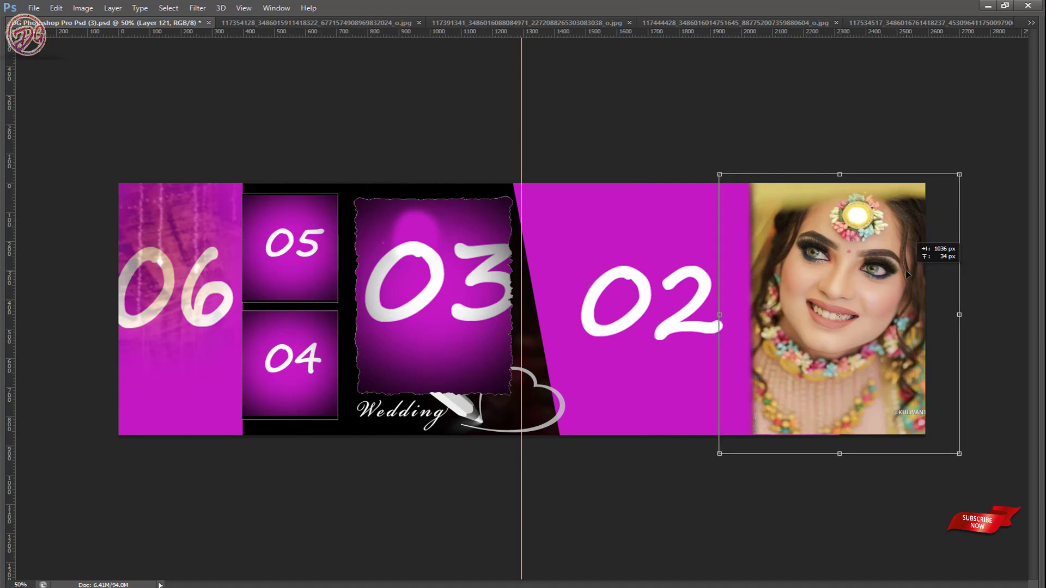
key(Return)
- Copy the next bride photo into the album, clipped and scaled to fill frame 02
key(ctrl+Tab)
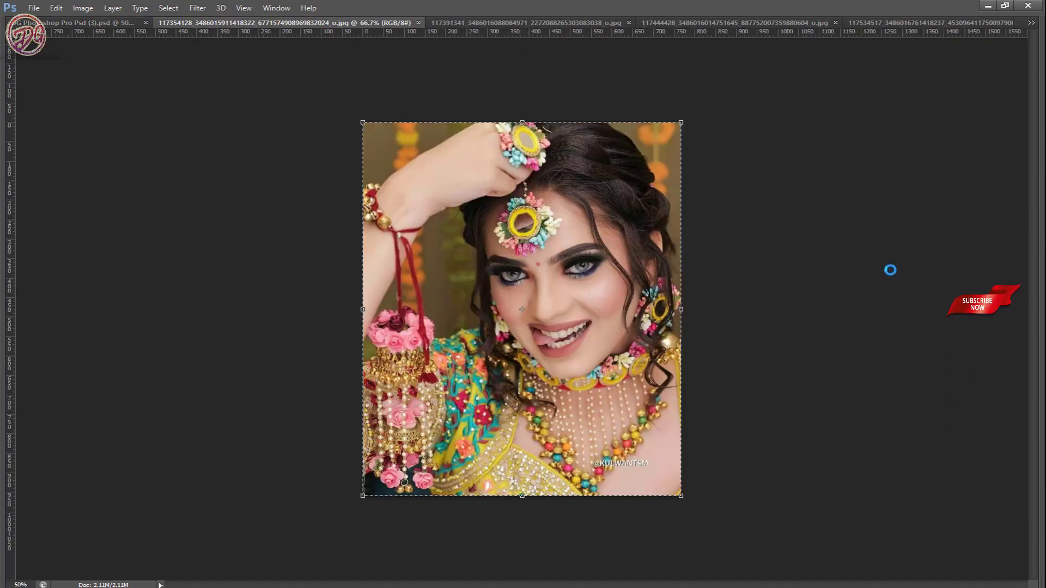
key(ctrl+a)
key(ctrl+c)
key(ctrl+w)
key(ctrl+v)
key(ctrl+alt+g)
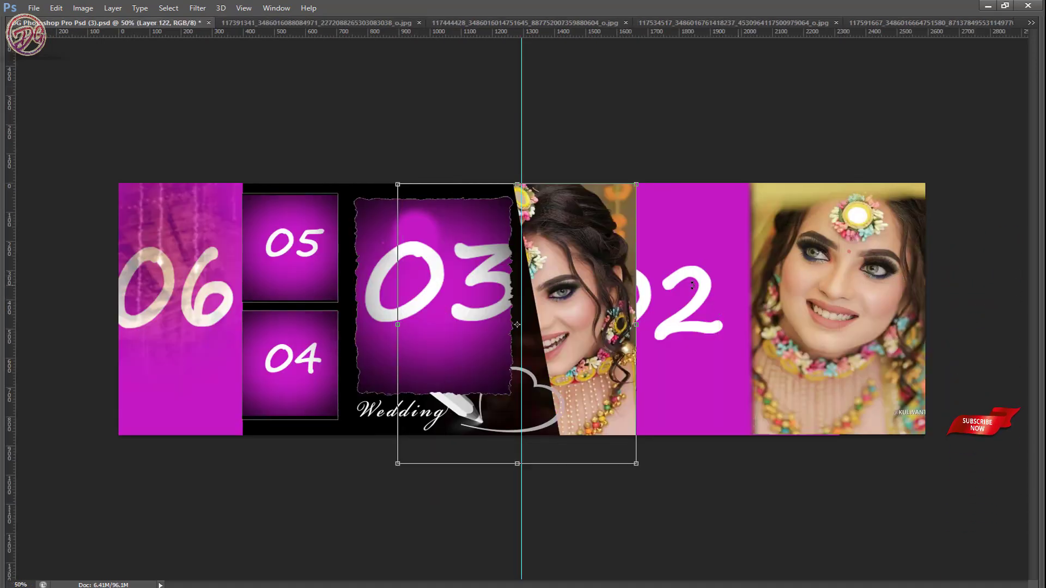
drag(648, 297, 713, 286)
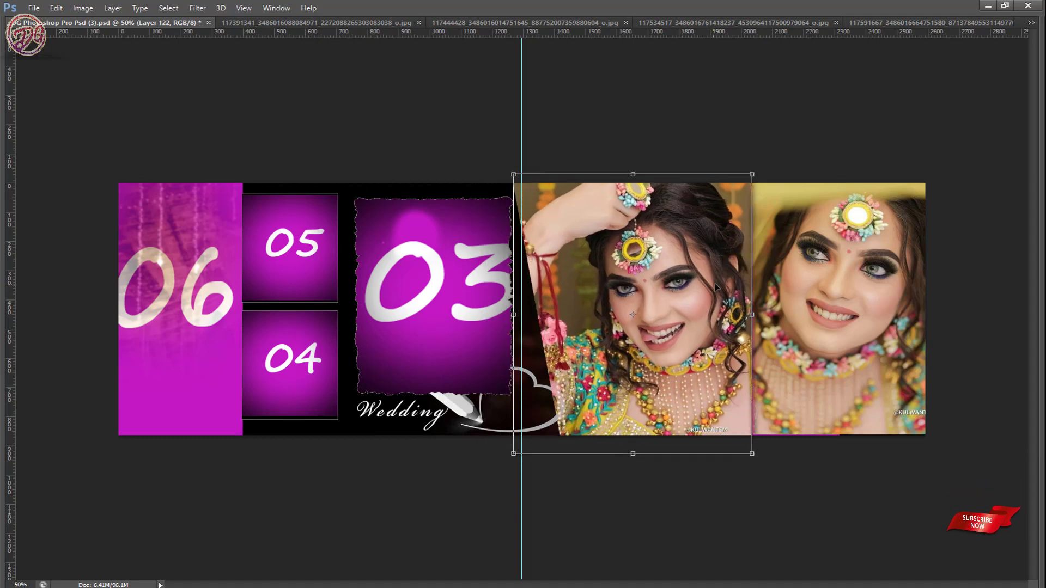
key(shift+Right)
key(shift+Right)
key(shift+Right)
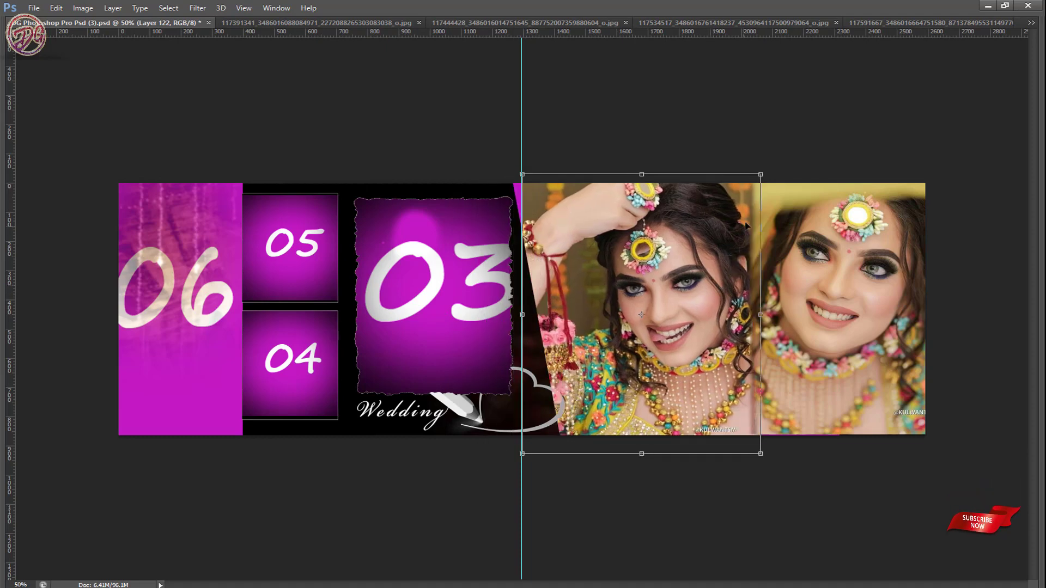
drag(761, 175, 789, 167)
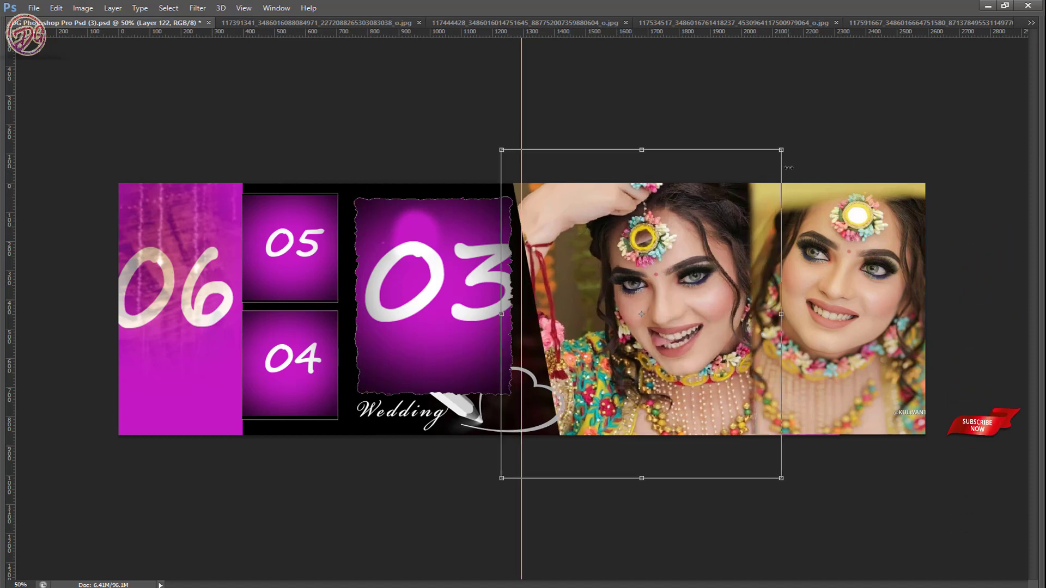
key(Return)
- Paste the next bride photo into the album and move it into frame 03
key(ctrl+Tab)
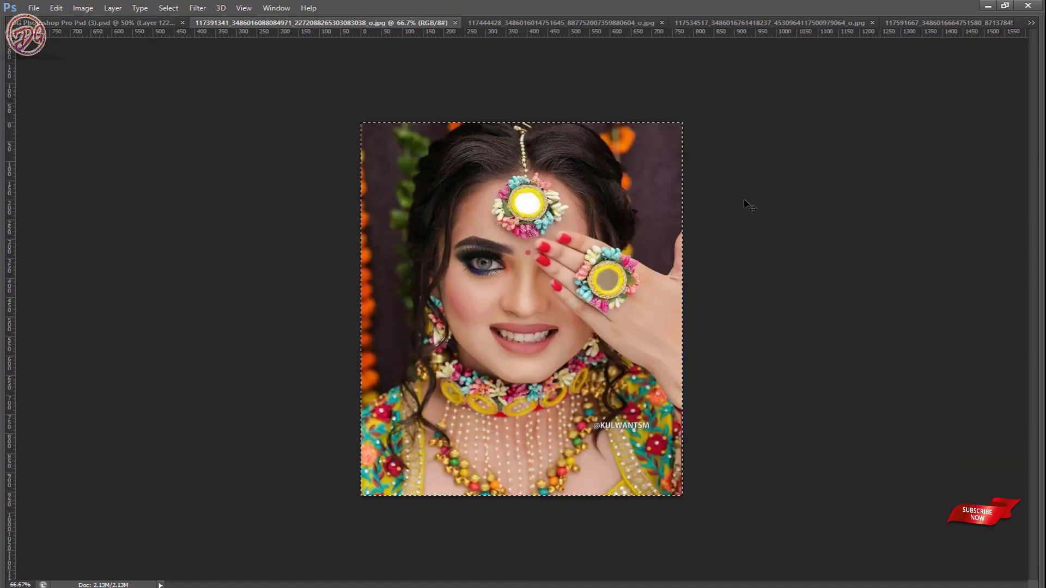
key(ctrl+w)
key(ctrl+v)
mouse_move(456, 270)
mouse_down()
mouse_move(529, 282)
mouse_move(518, 272)
mouse_up()
- Copy the next bride photo into the album and place it in frame 04
key(ctrl+Tab)
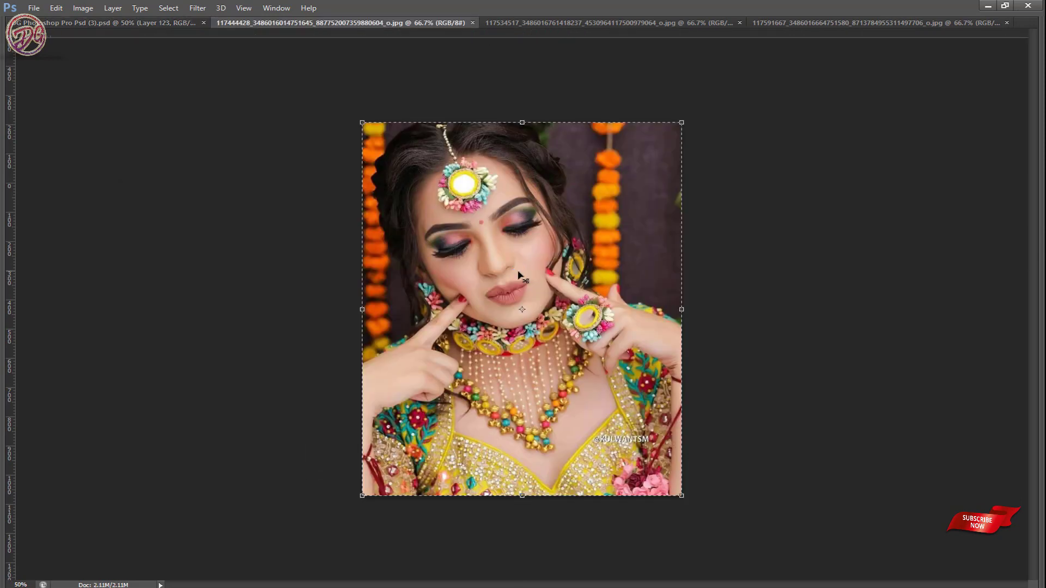
key(ctrl+a)
key(ctrl+c)
key(ctrl+w)
key(ctrl+v)
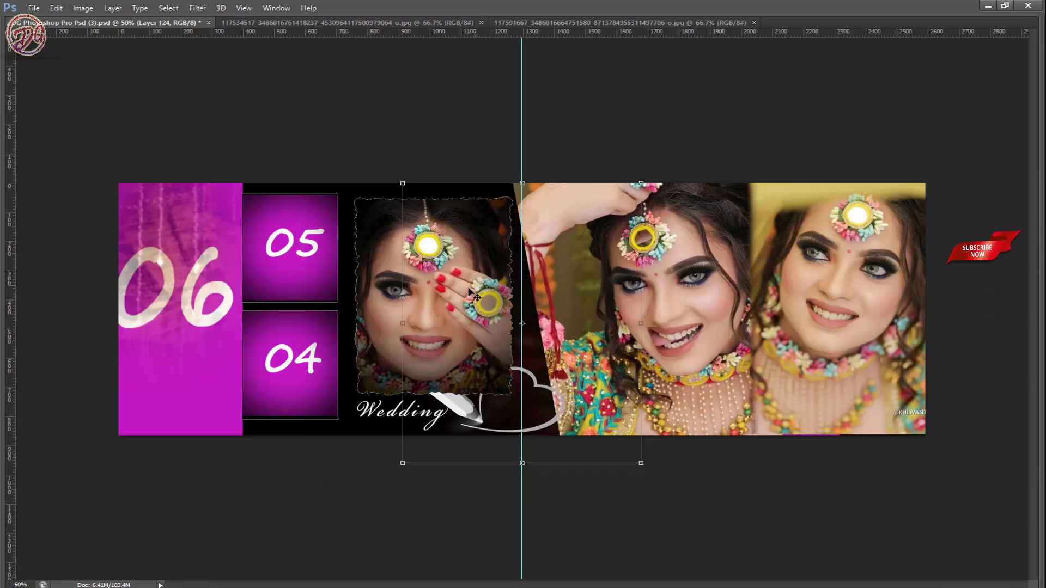
drag(441, 273, 447, 274)
drag(306, 335, 90, 390)
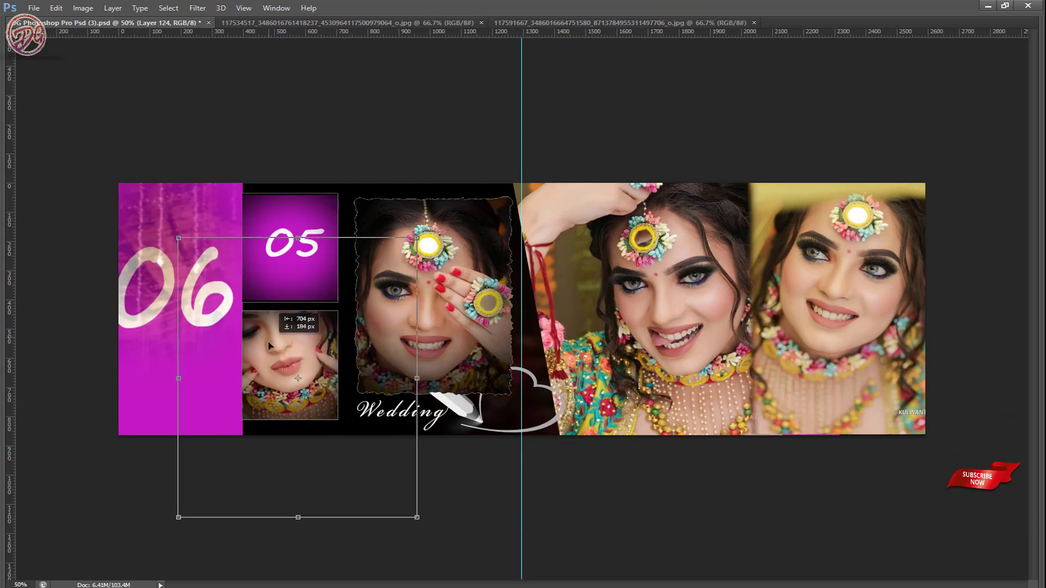
key(Return)
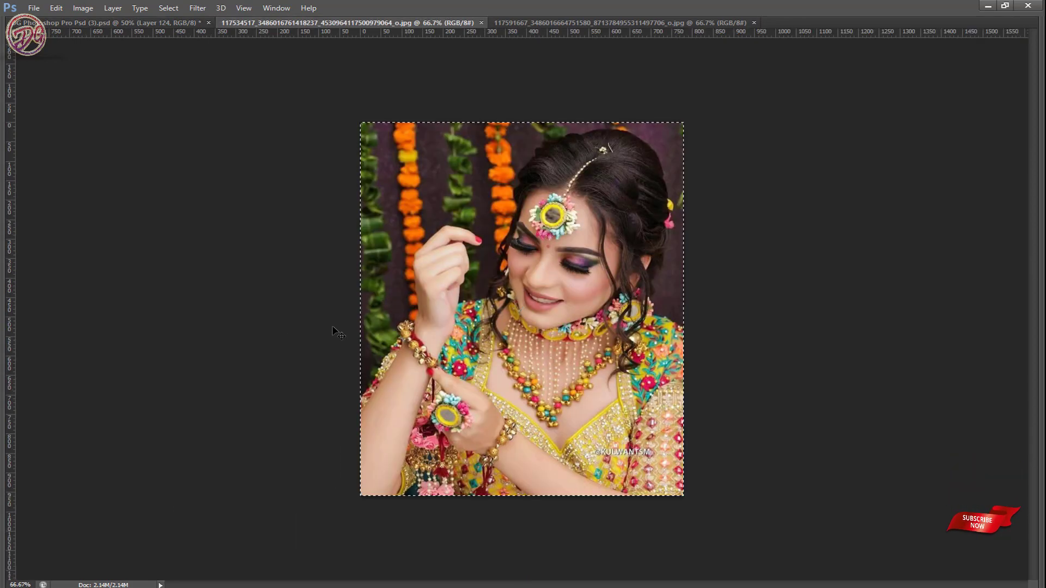
- Copy the next bride photo into the album and move it into frame 05
key(ctrl+c)
key(ctrl+w)
key(ctrl+v)
mouse_move(349, 330)
mouse_down()
mouse_move(522, 324)
mouse_move(230, 243)
mouse_up()
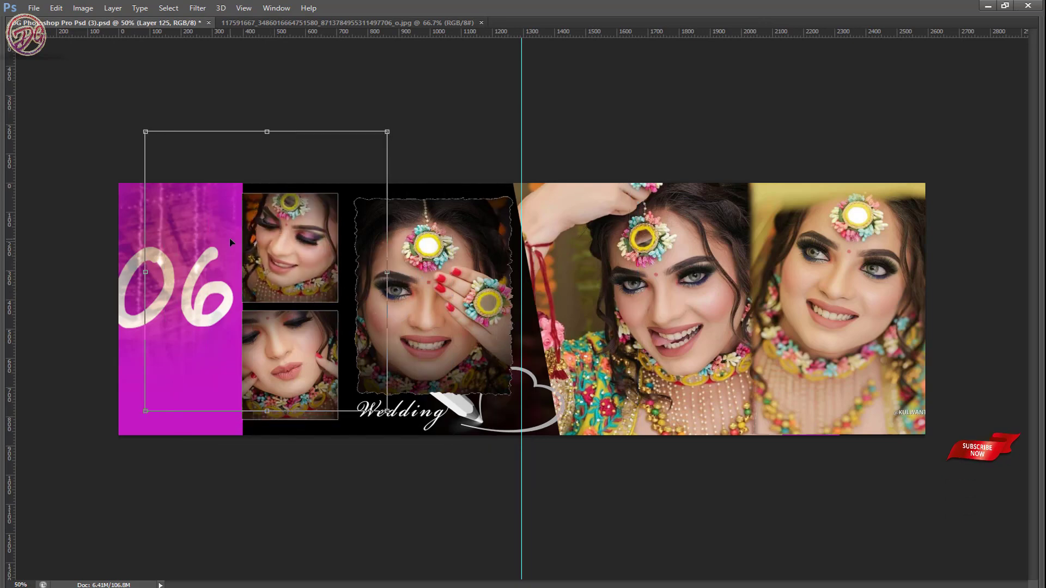
- Copy the last bride photo into the album and position it in frame 06
key(ctrl+Tab)
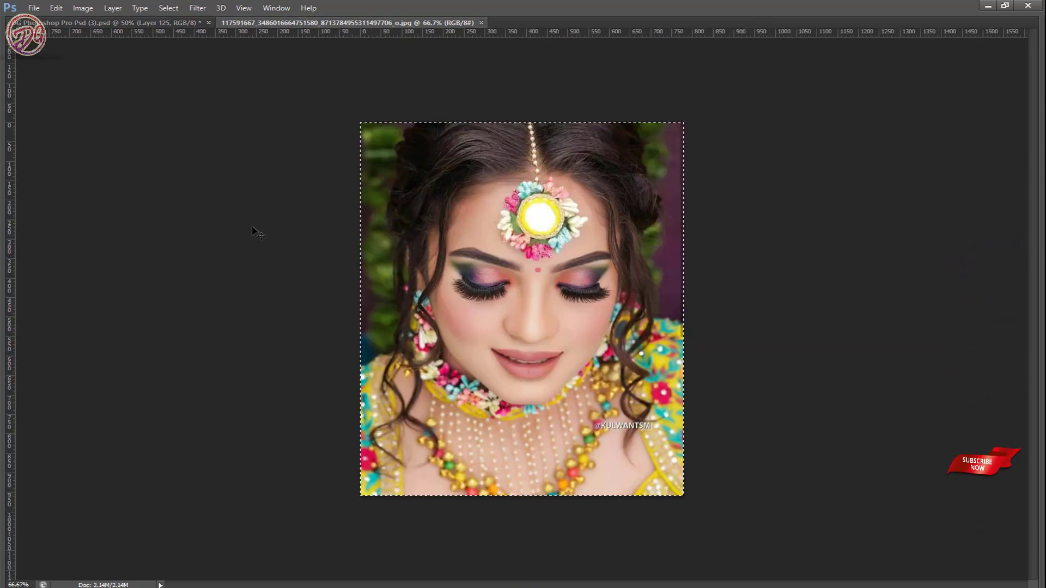
key(ctrl+c)
key(ctrl+w)
key(ctrl+v)
drag(256, 233, 508, 287)
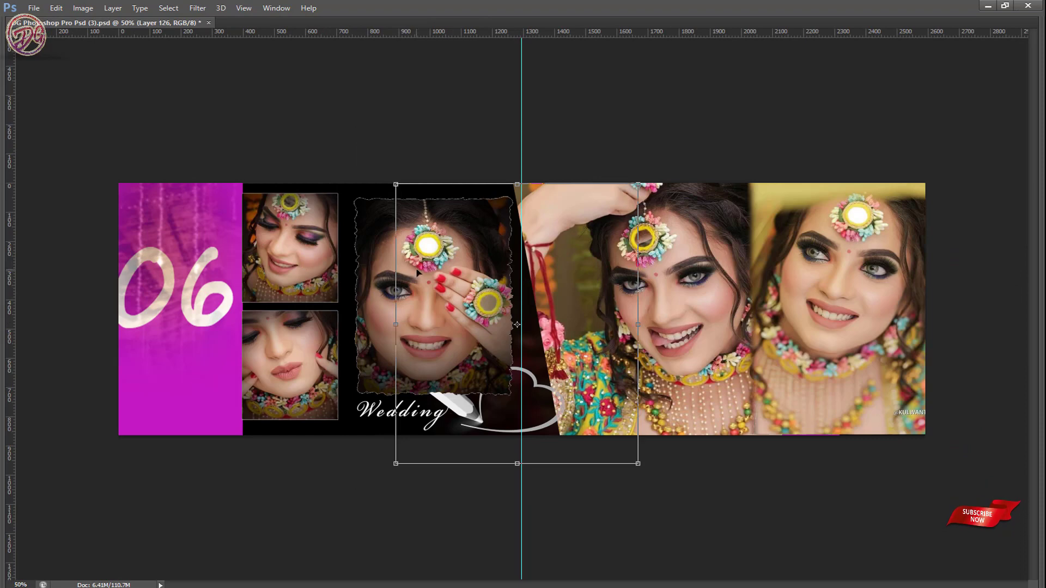
drag(417, 272, 91, 271)
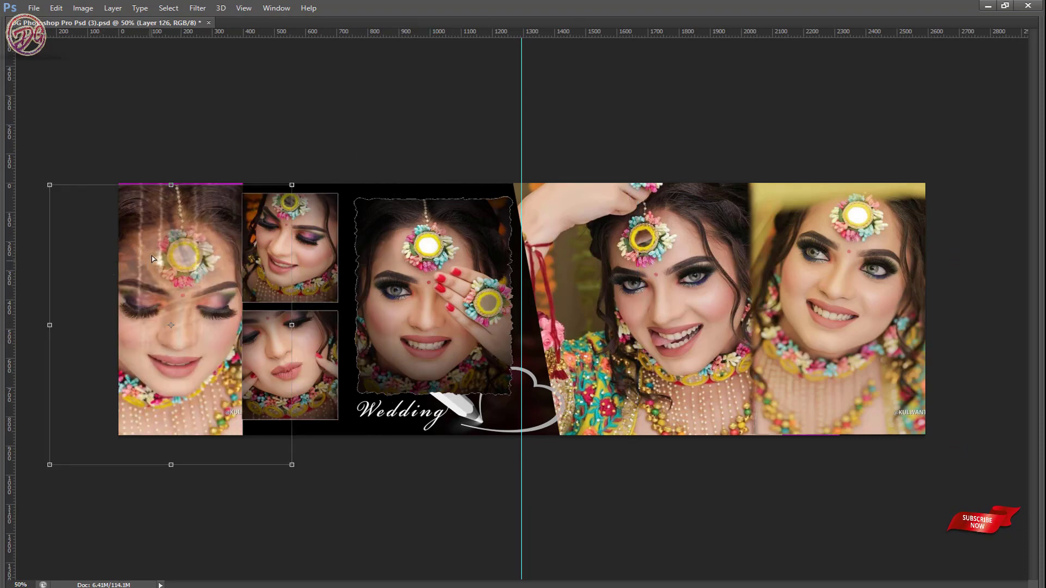
drag(153, 259, 152, 248)
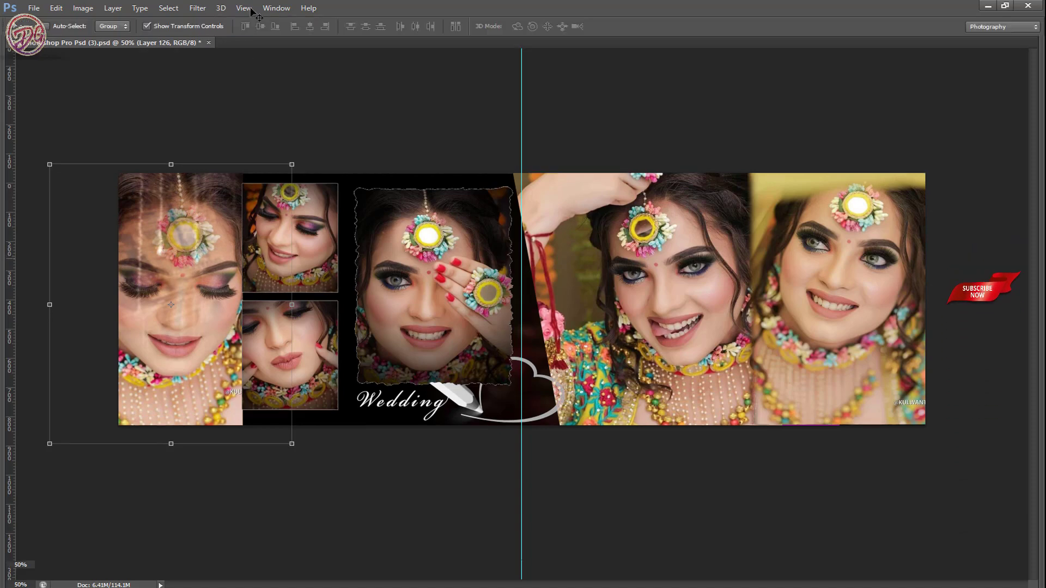
- Open the DG11 extension panel from Window > Extensions and collapse it to an icon
click(276, 7)
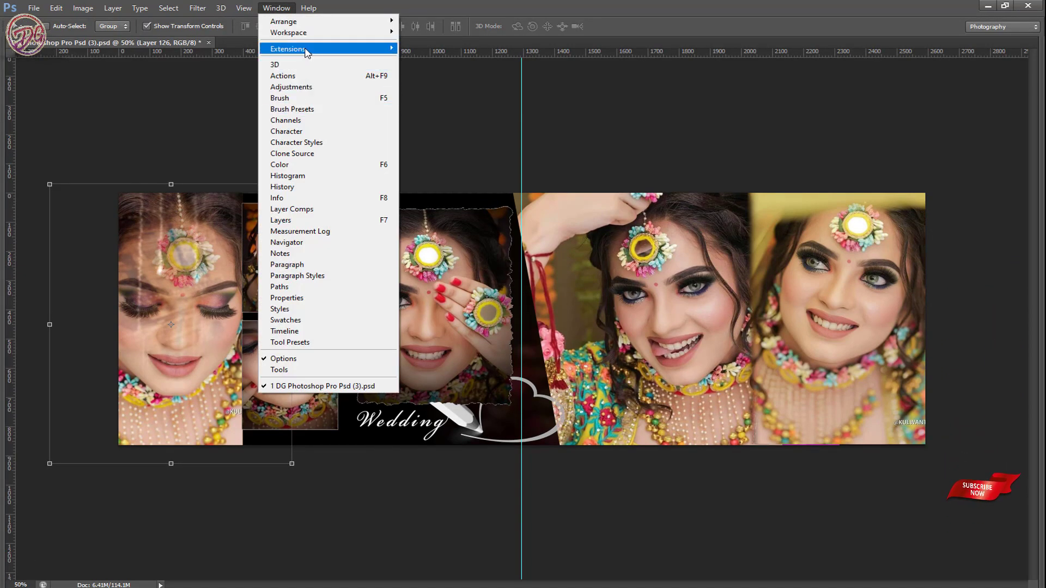
click(430, 150)
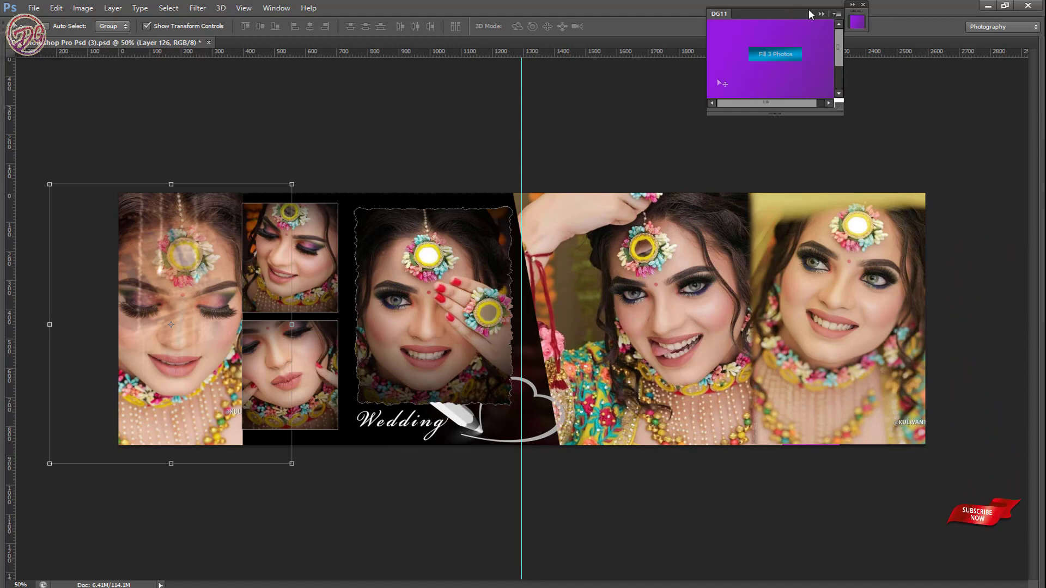
click(825, 14)
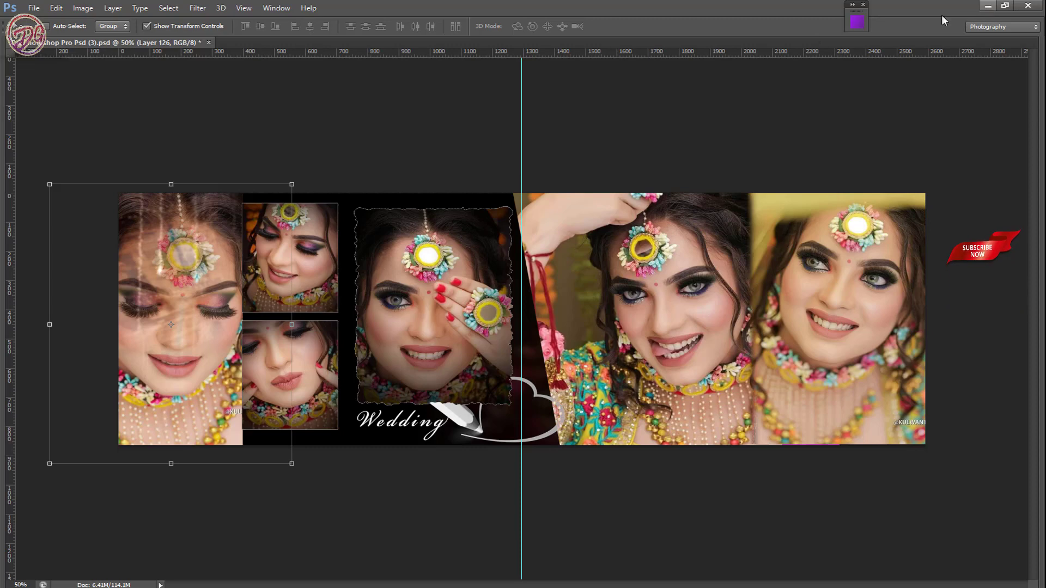
click(276, 8)
click(527, 100)
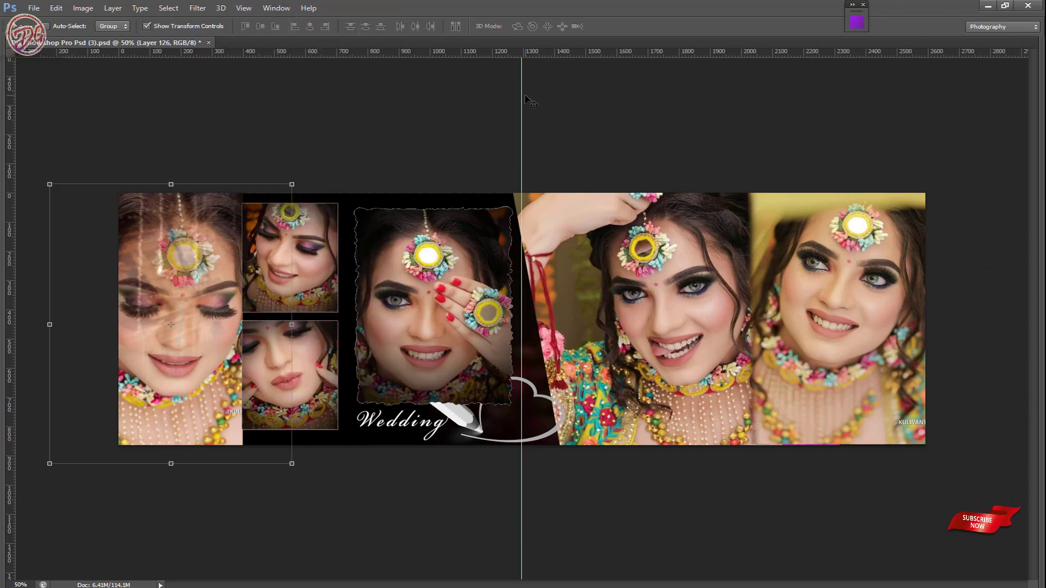
- Show the History and Actions panels, select the Frame 13 set's actions, then minimize Photoshop
key(Tab)
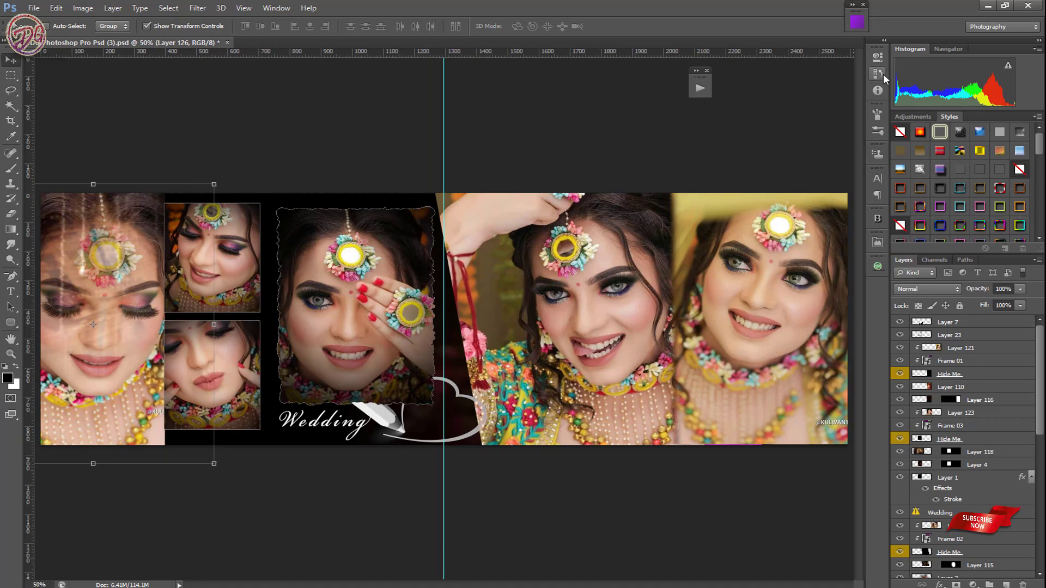
click(878, 74)
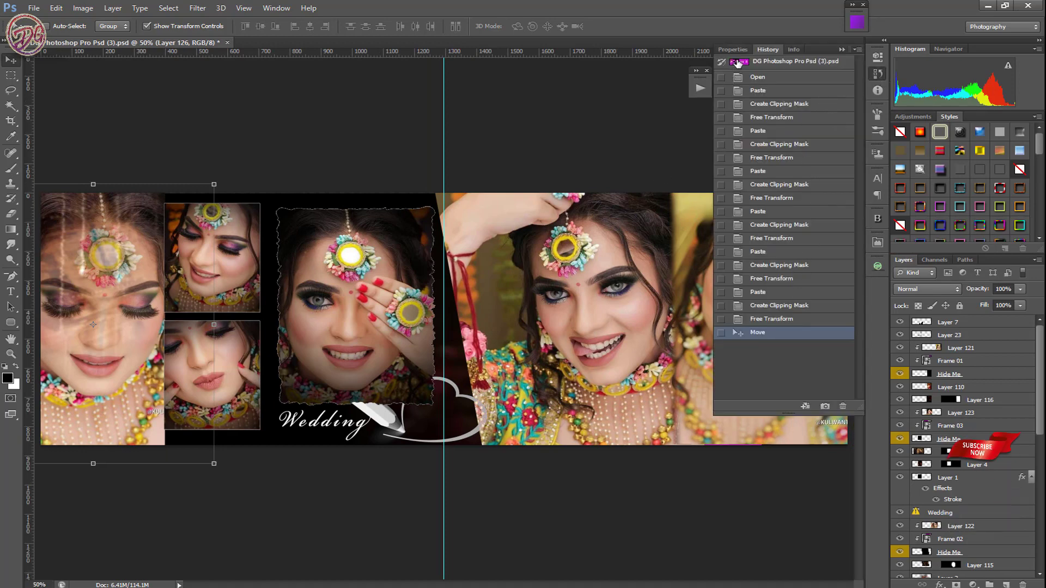
click(703, 88)
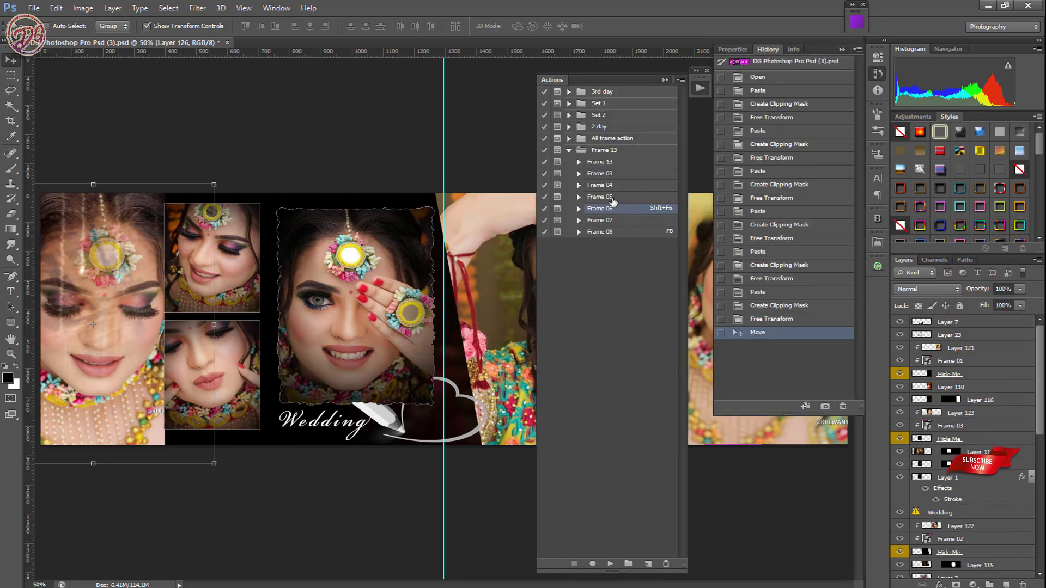
click(612, 175)
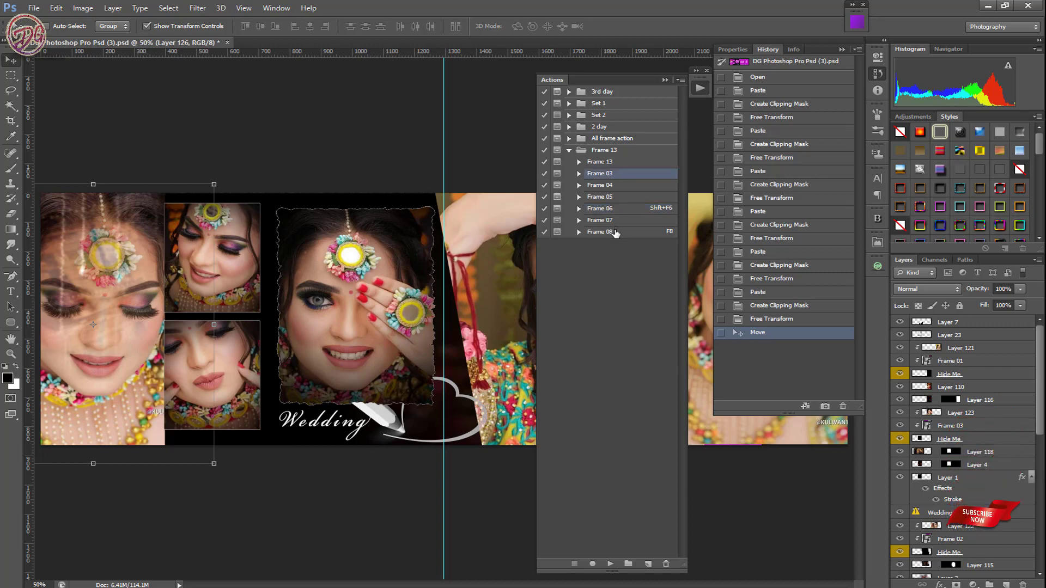
shift+click(615, 233)
click(608, 164)
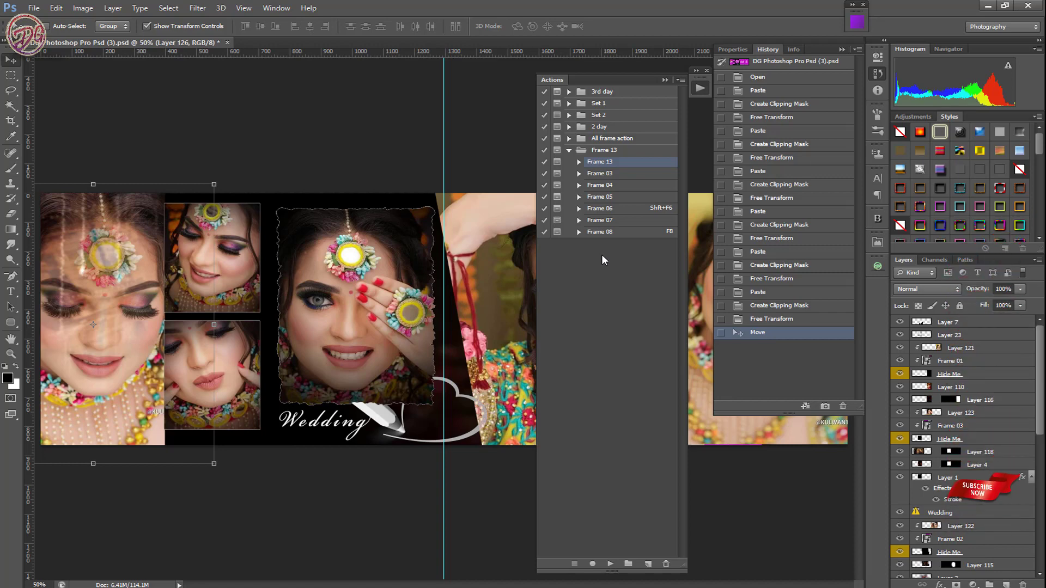
click(993, 6)
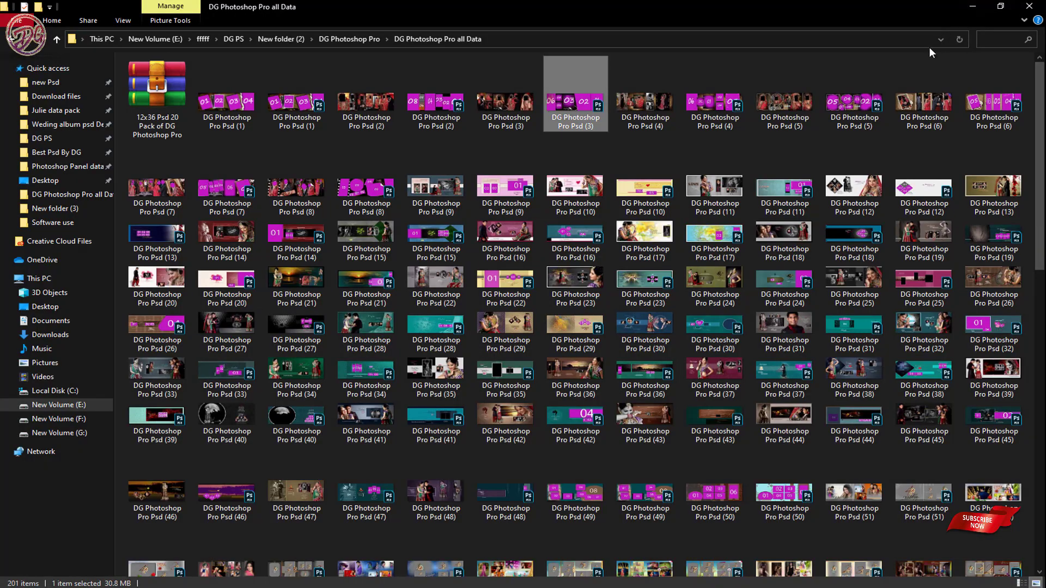